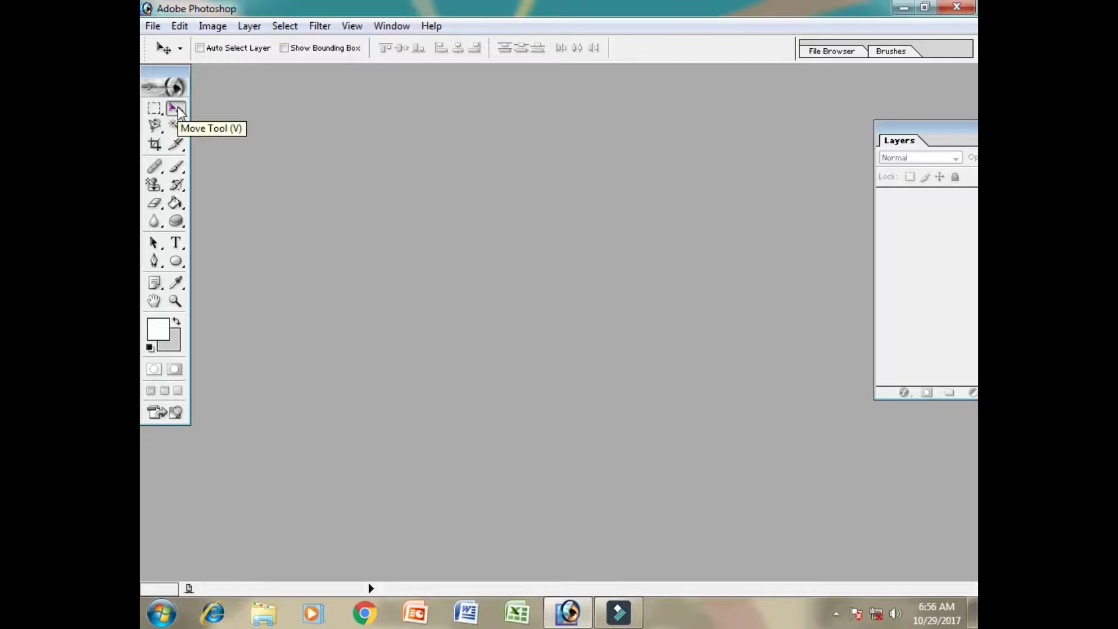
Browse for an image to open in YouTube Channel > All Wallpapars > Animal Wallpapers on the Others (E:) drive.
click(155, 111)
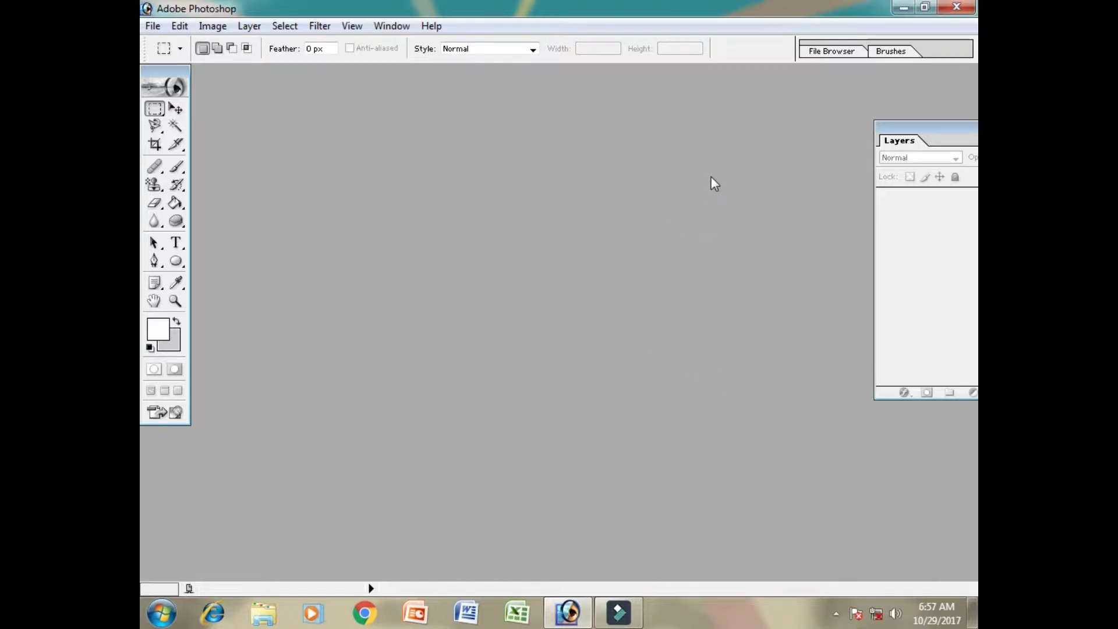
key(ctrl+o)
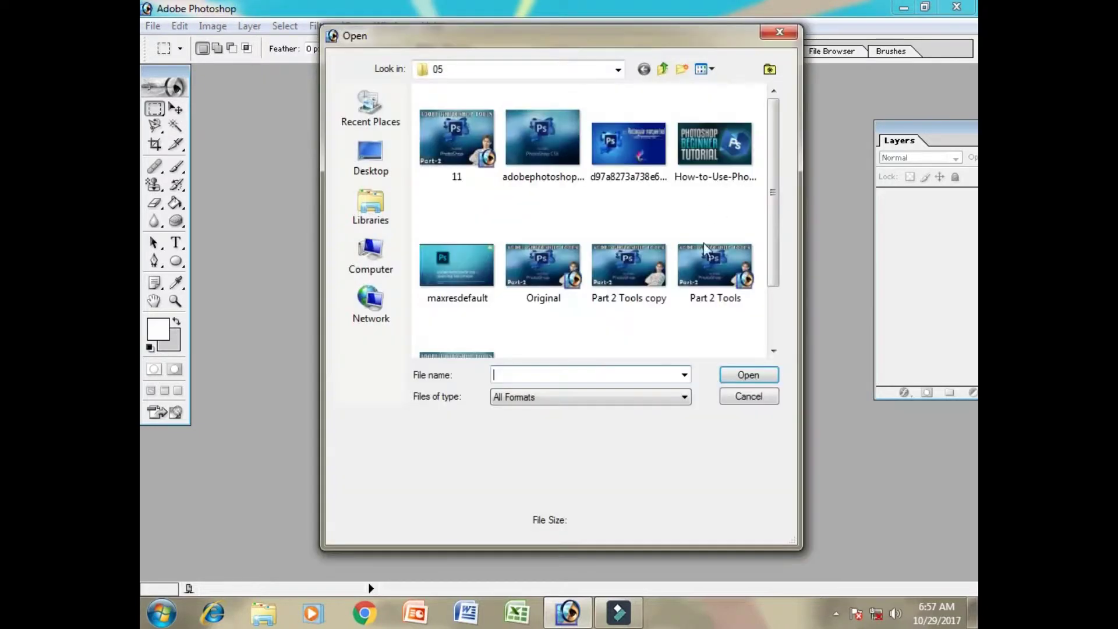
click(664, 70)
click(664, 69)
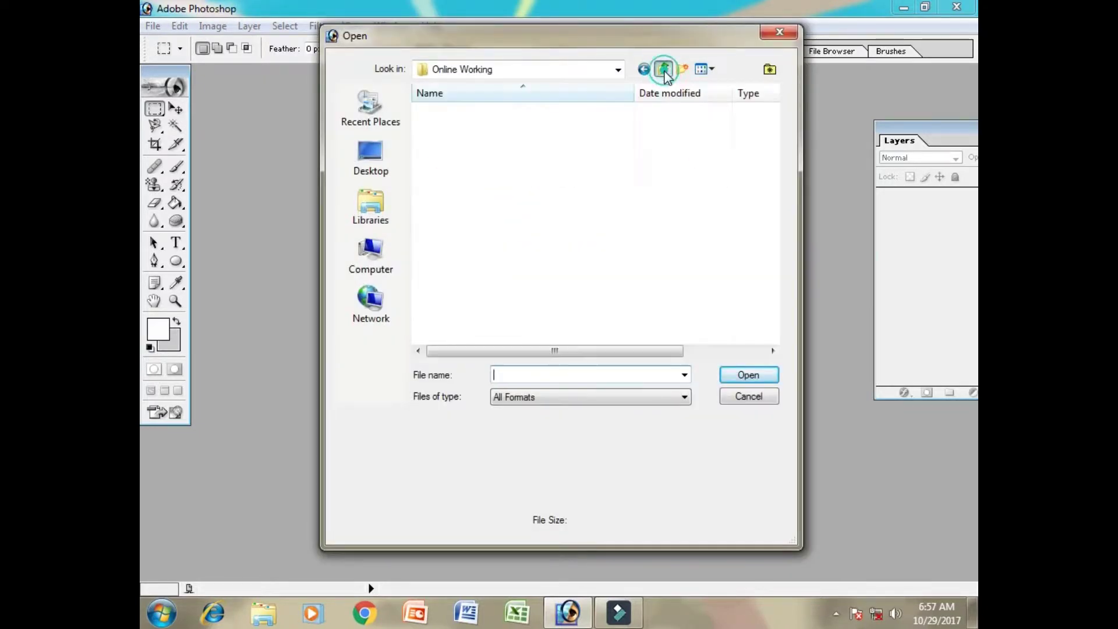
click(371, 257)
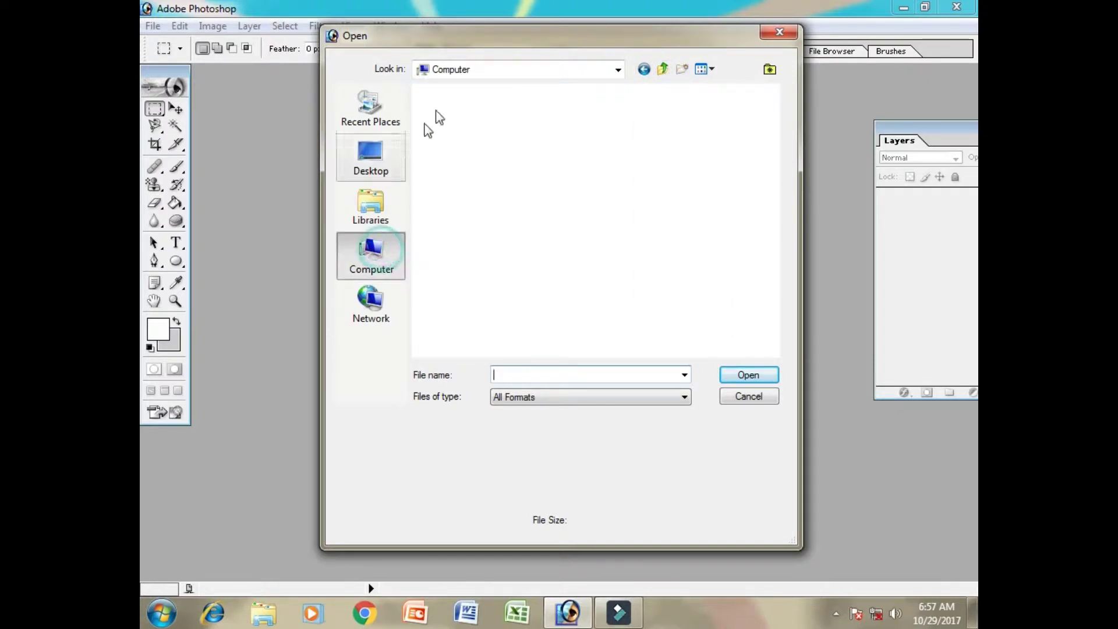
double_click(501, 201)
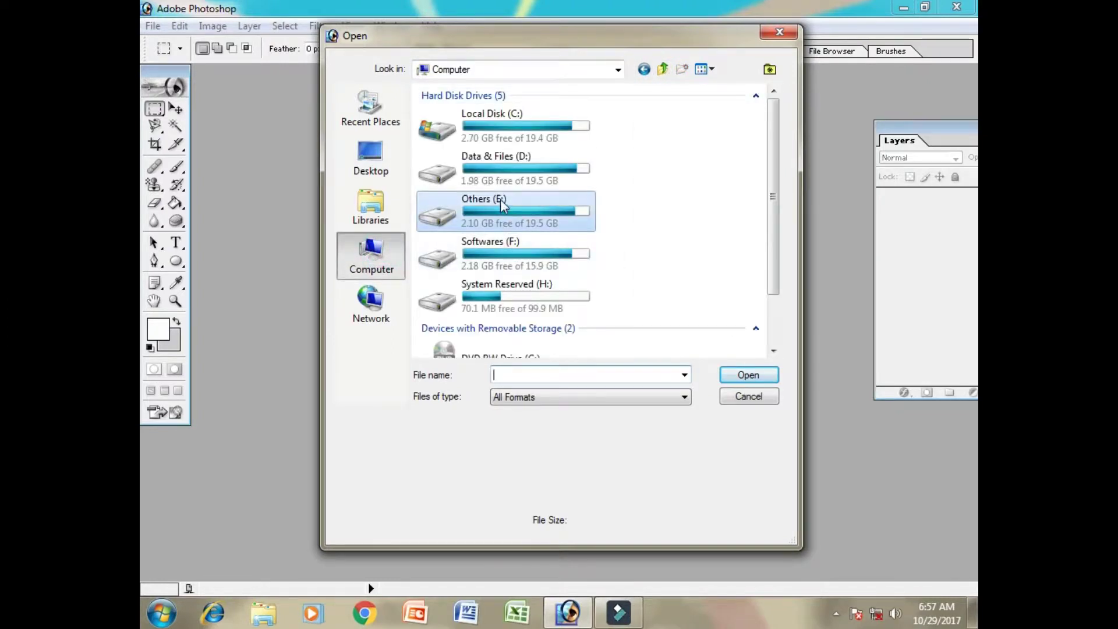
double_click(466, 218)
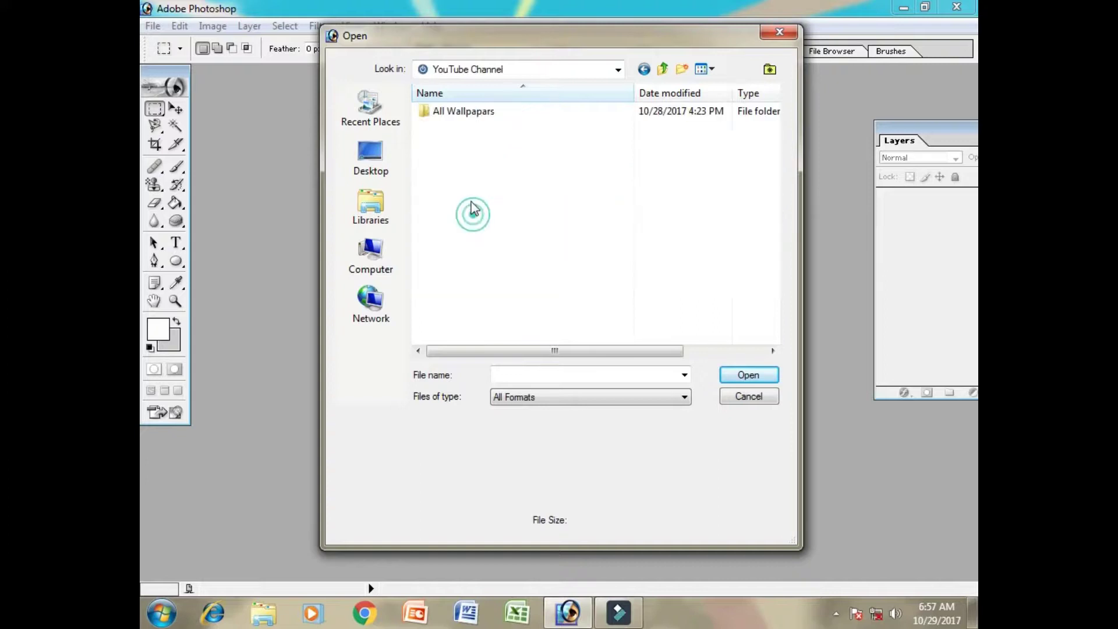
double_click(473, 109)
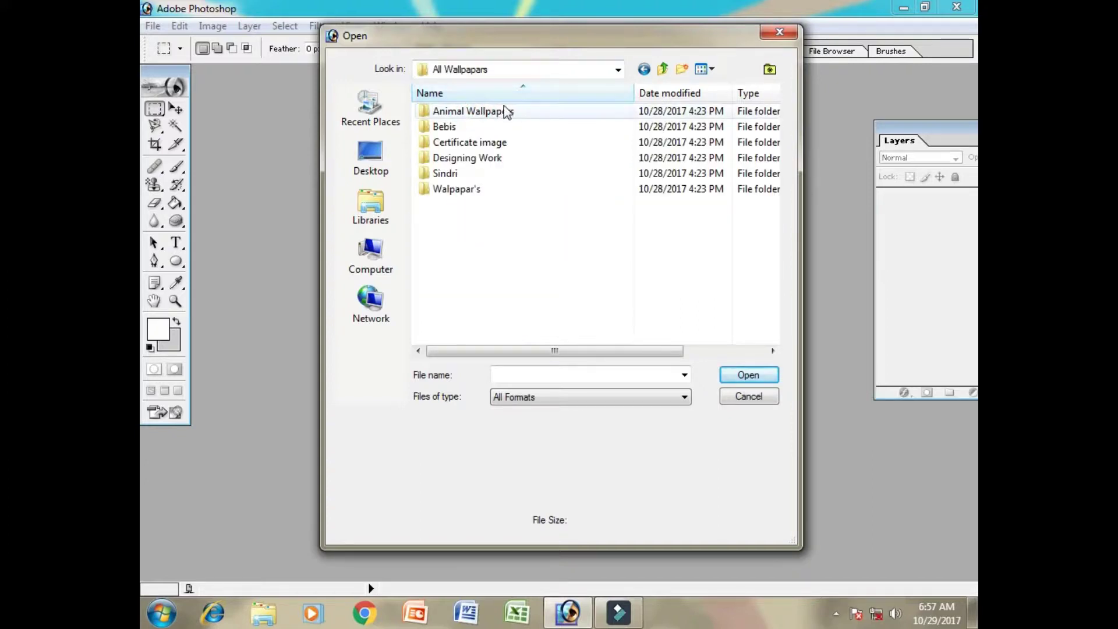
double_click(482, 110)
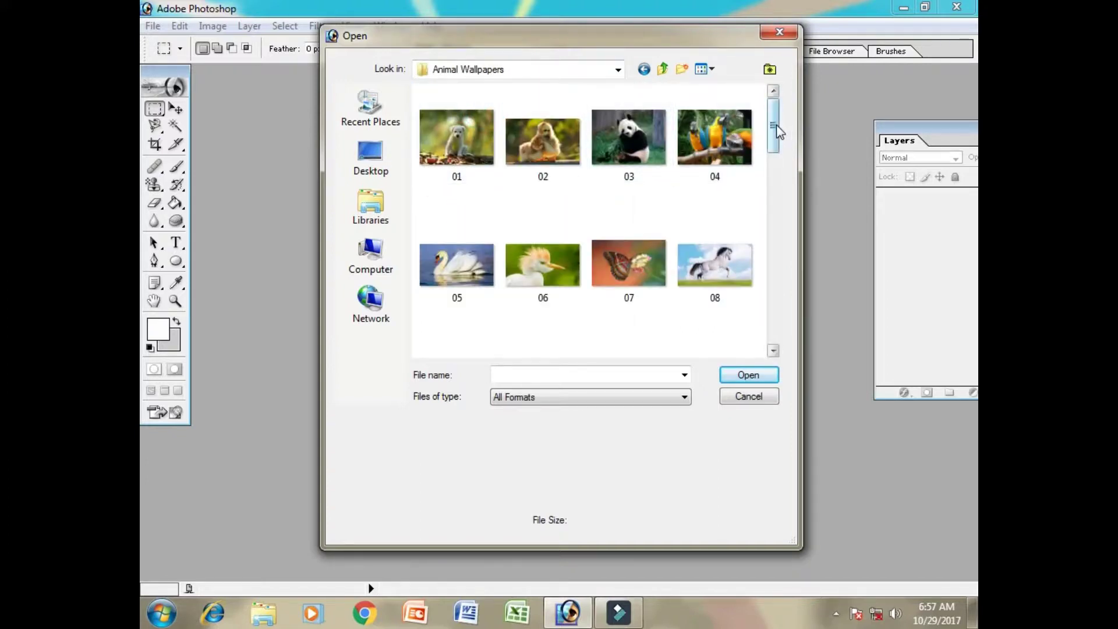
Open wallpaper 29 with the eagle carrying a child and move its window clear of the toolbox.
click(740, 140)
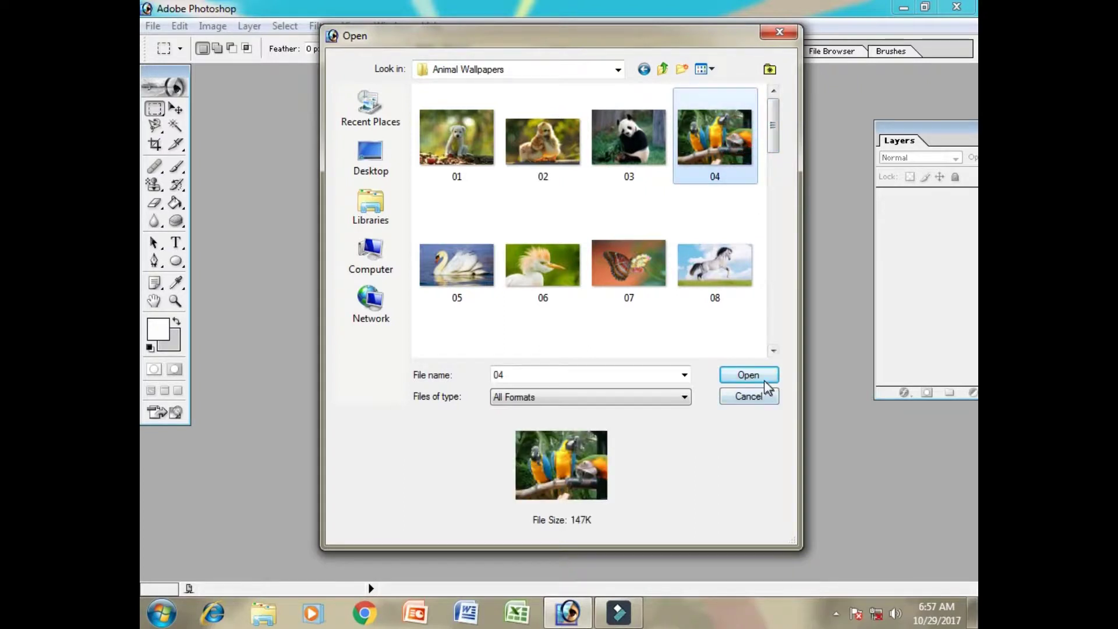
drag(772, 127, 791, 301)
click(466, 209)
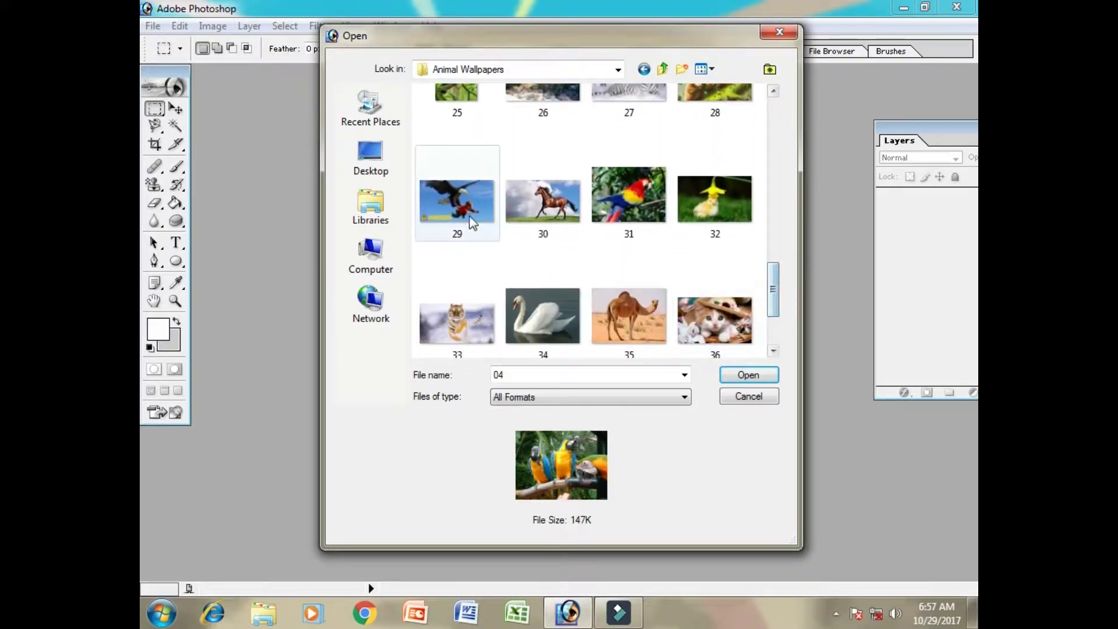
click(736, 374)
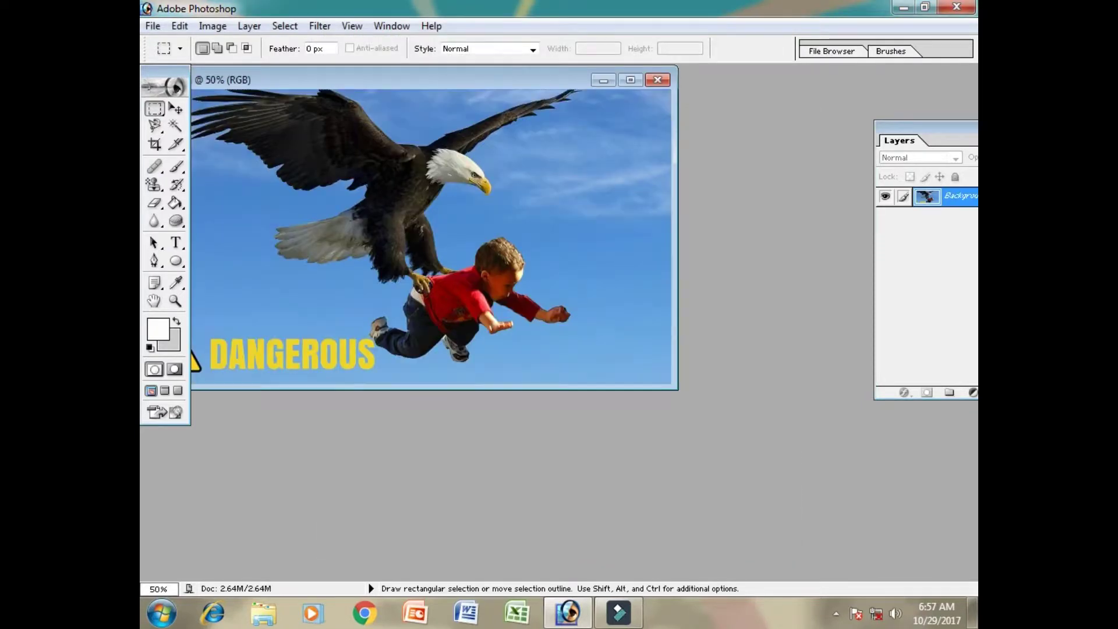
drag(402, 82, 591, 115)
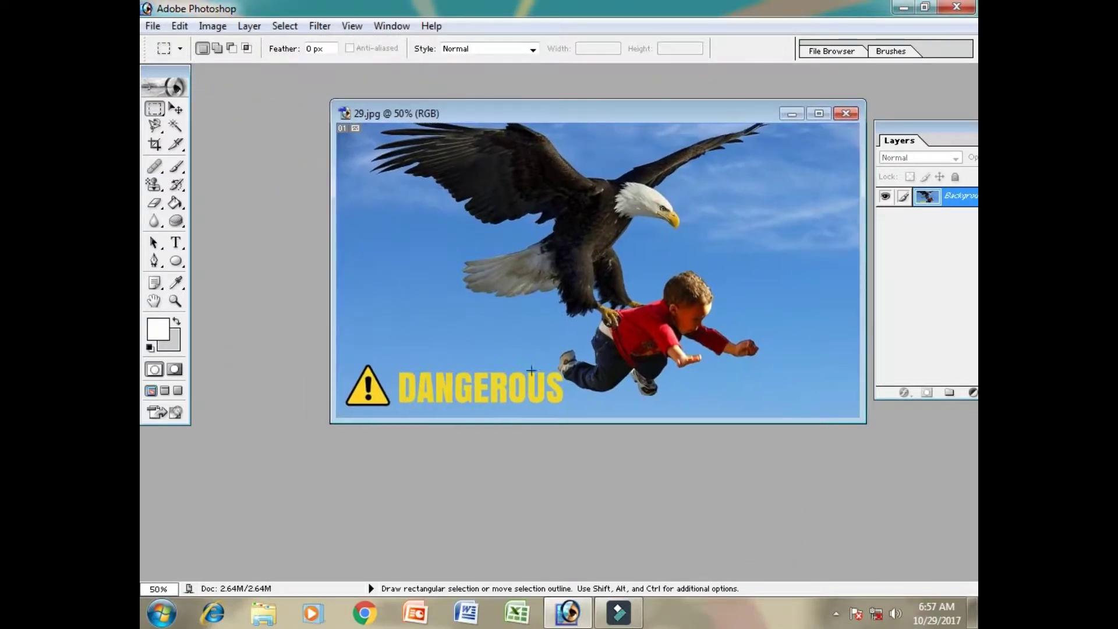
Browse for another image to open in the Samples folder of Photoshop 7.0, under Program Files (x86) > Adobe on drive C.
double_click(555, 503)
click(371, 257)
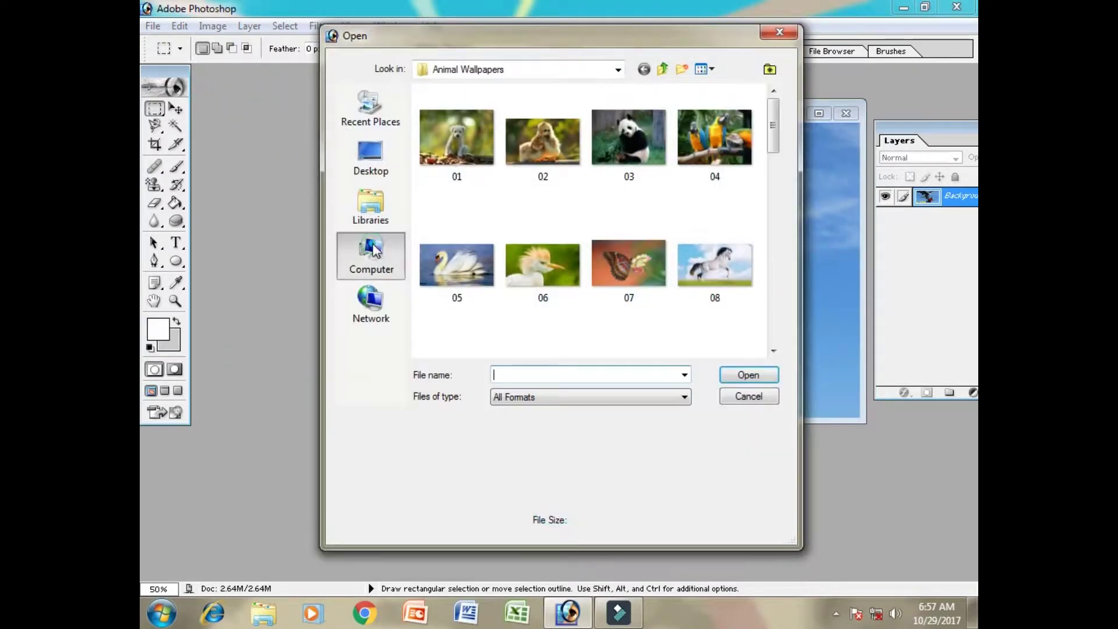
double_click(508, 120)
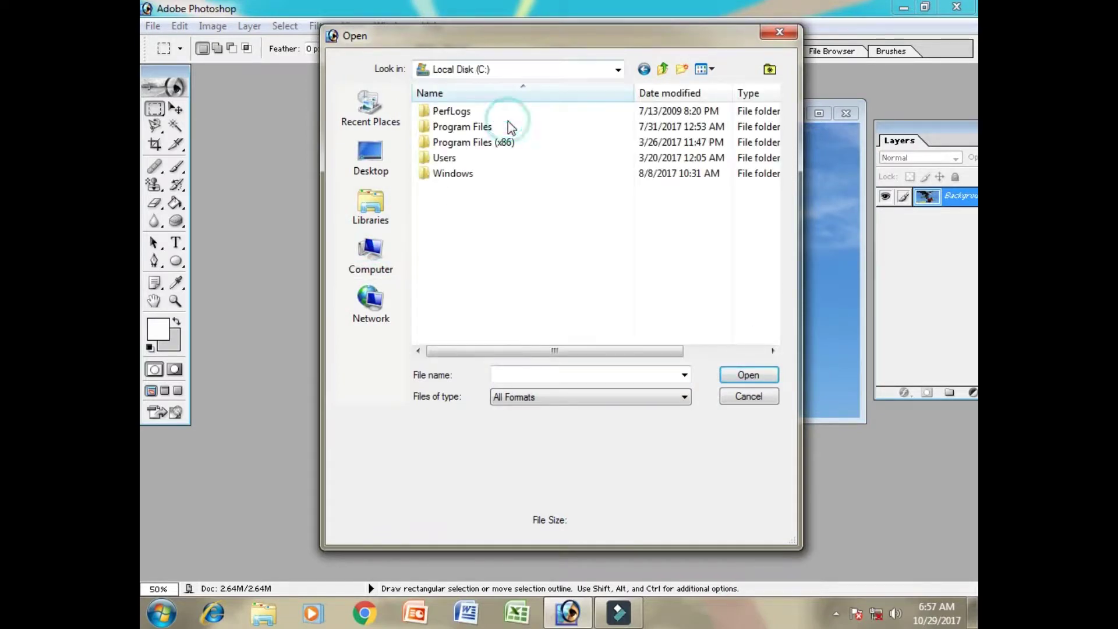
double_click(471, 142)
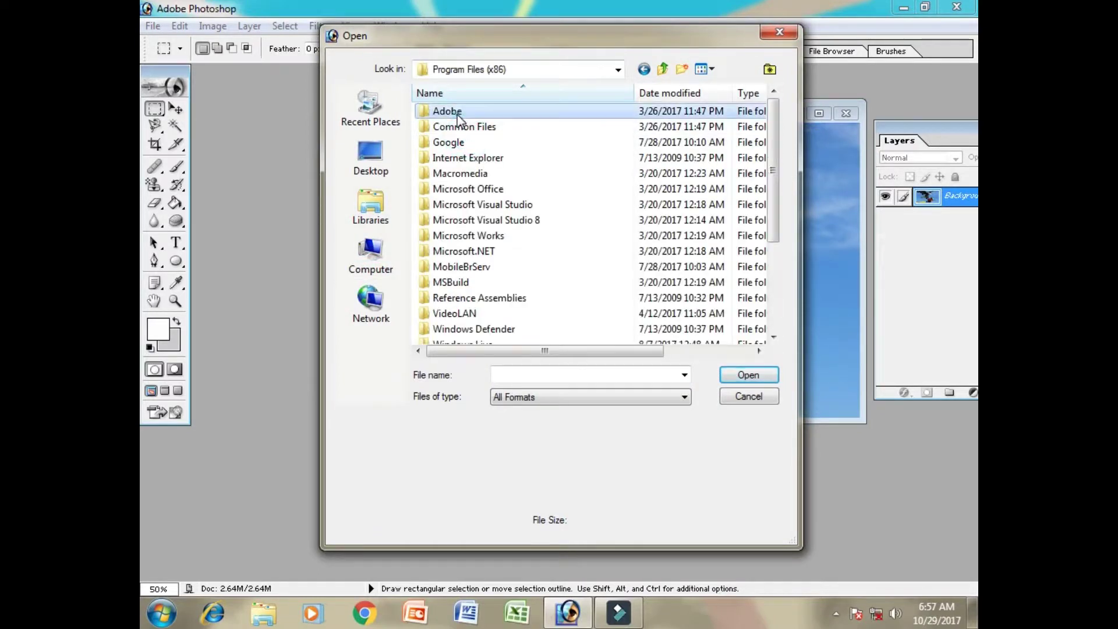
double_click(458, 111)
double_click(458, 112)
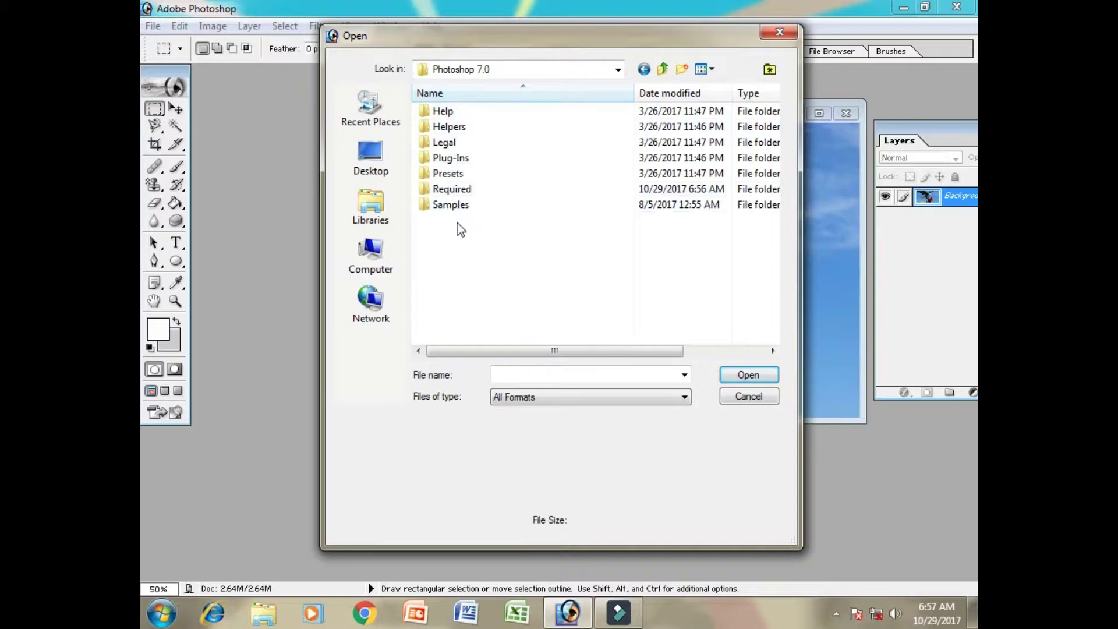
double_click(457, 205)
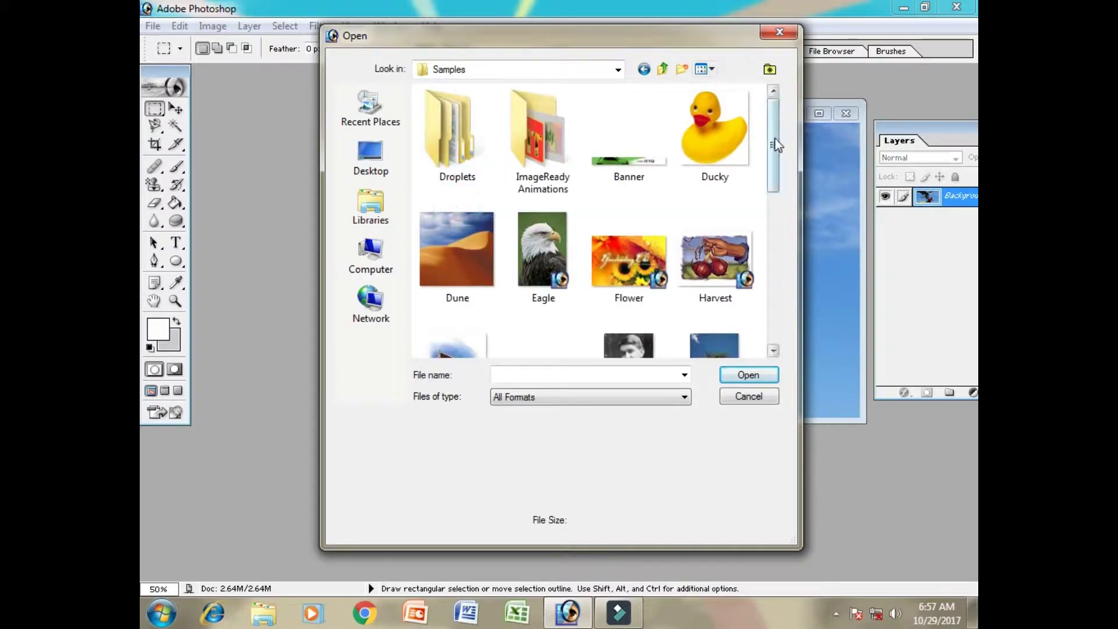
Open the Old Image sample and reposition the 29.jpg window beside it.
drag(775, 145, 773, 241)
click(635, 154)
click(768, 376)
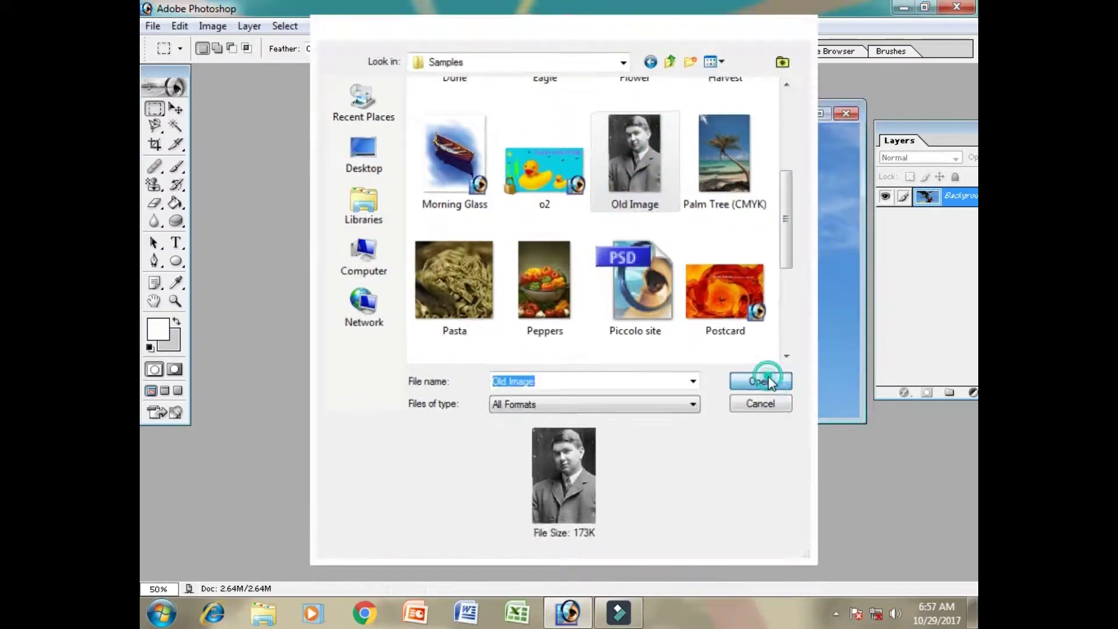
drag(501, 109, 424, 100)
Open the Ducky sample image and move its window clear of the toolbox.
key(ctrl+o)
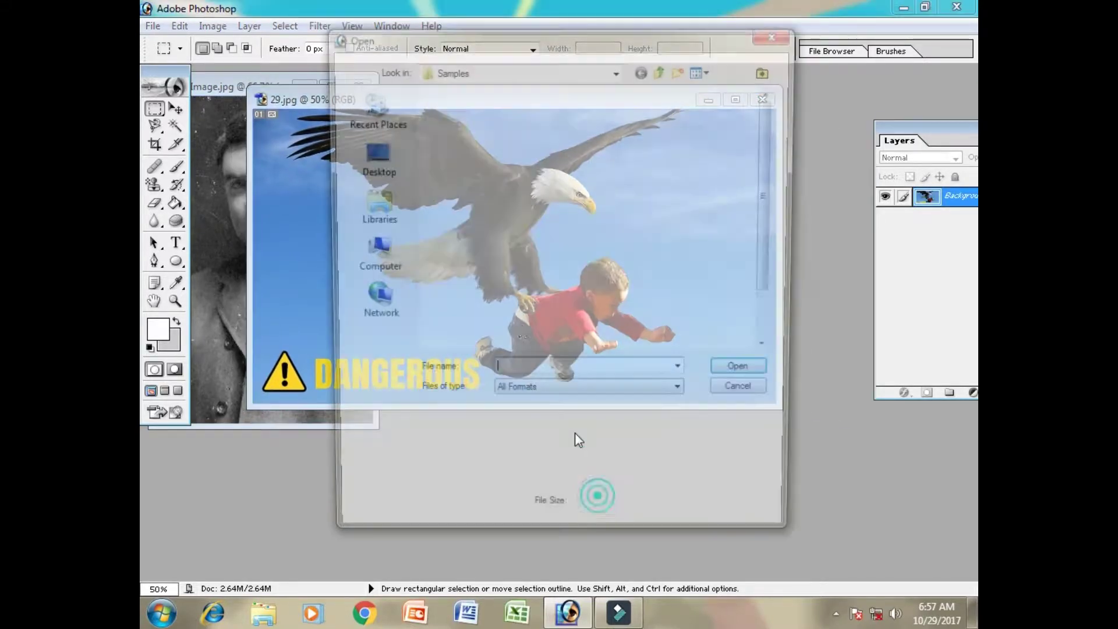
click(741, 134)
click(763, 375)
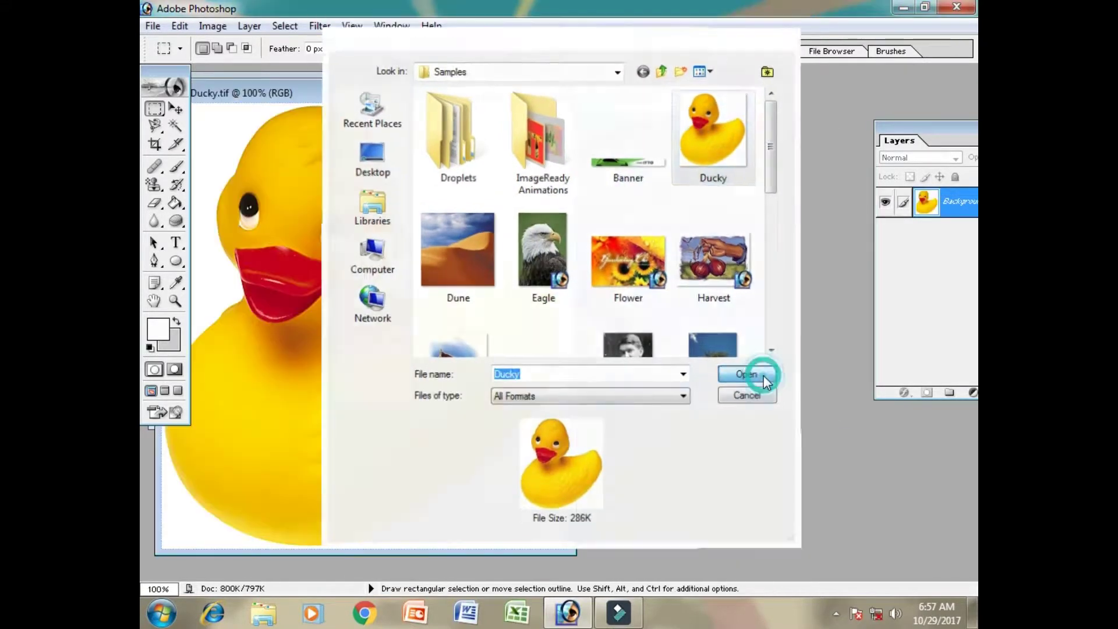
drag(372, 95, 543, 99)
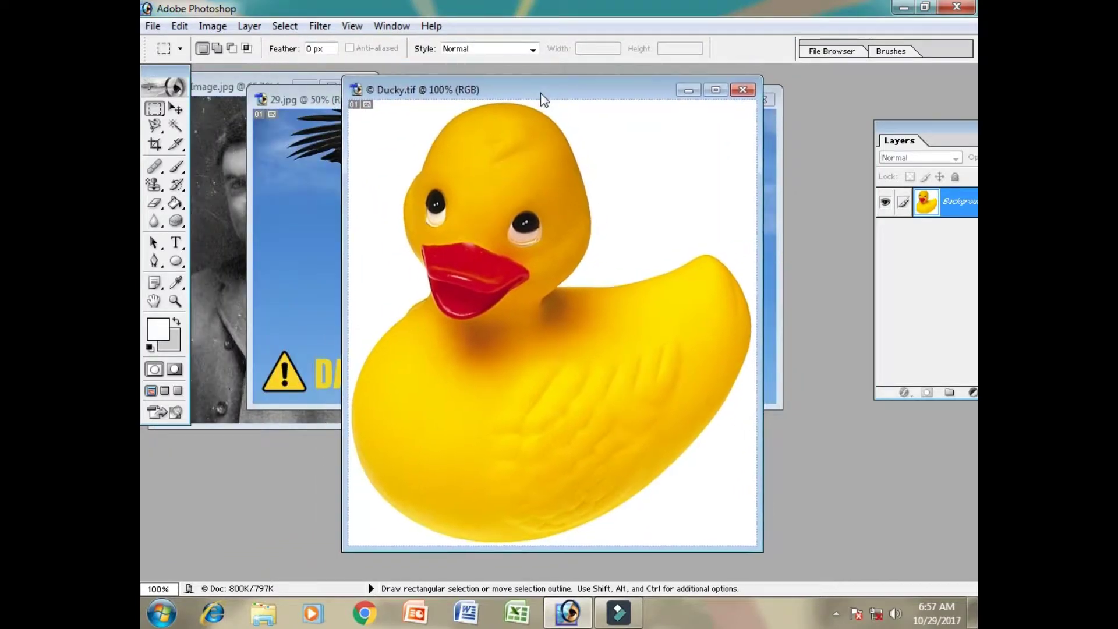
Activate the Magic Wand and try selecting the duck's head, tail, body and neck shadow one after another.
click(176, 128)
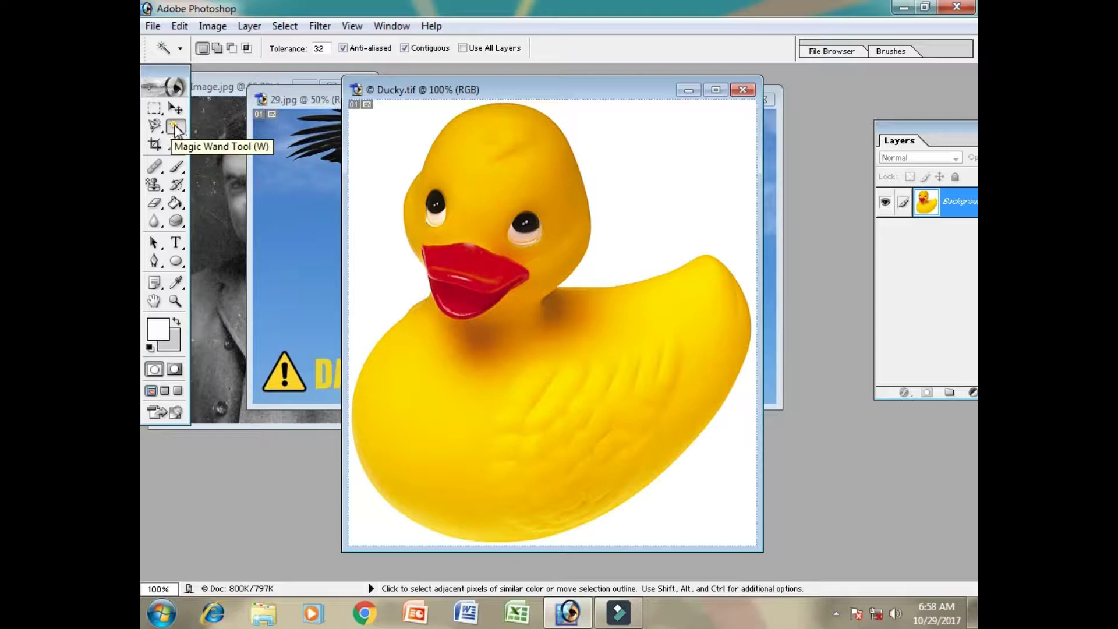
click(176, 129)
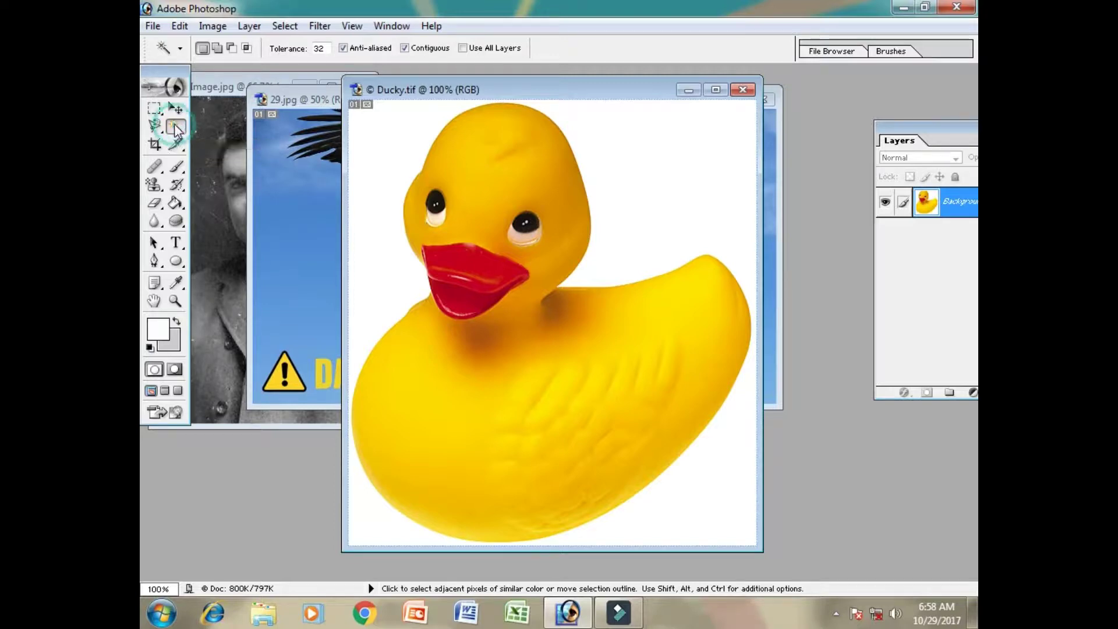
click(494, 133)
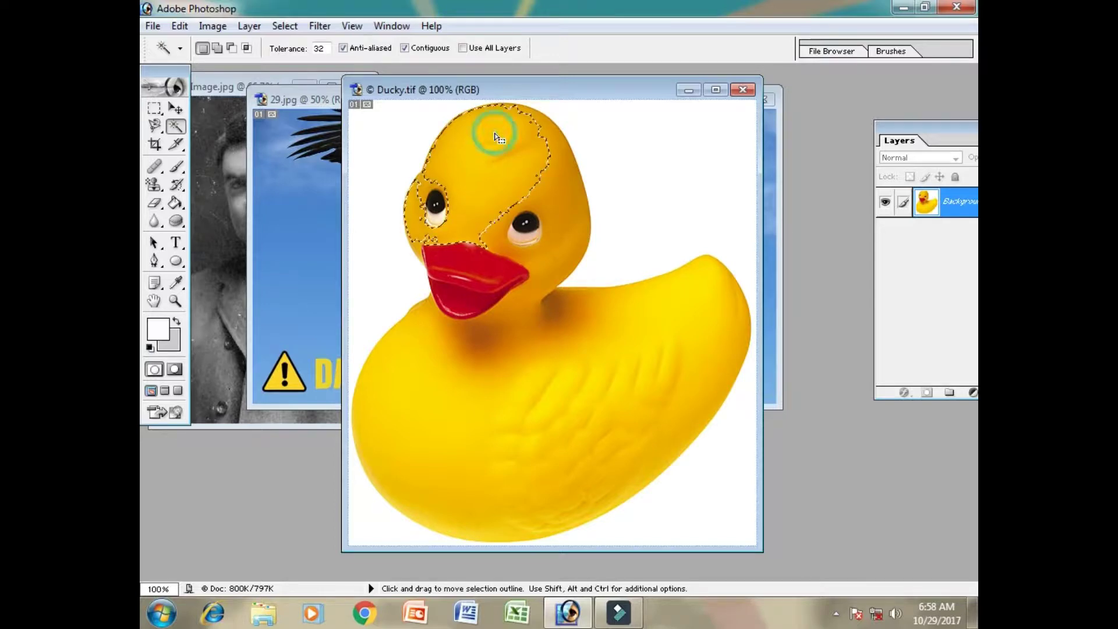
click(558, 176)
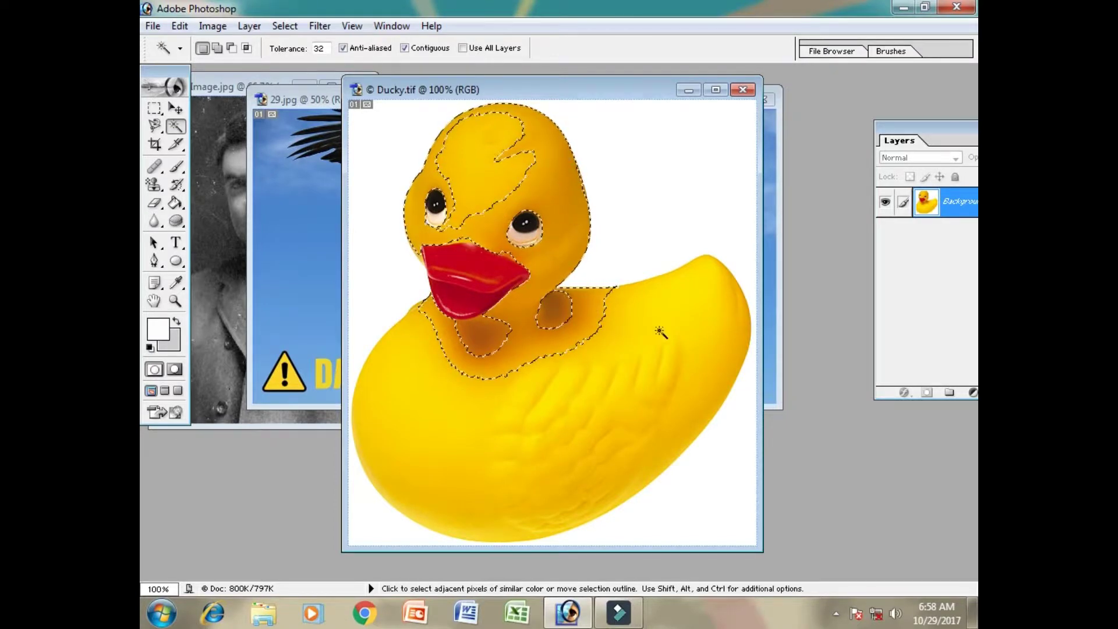
click(730, 302)
click(656, 424)
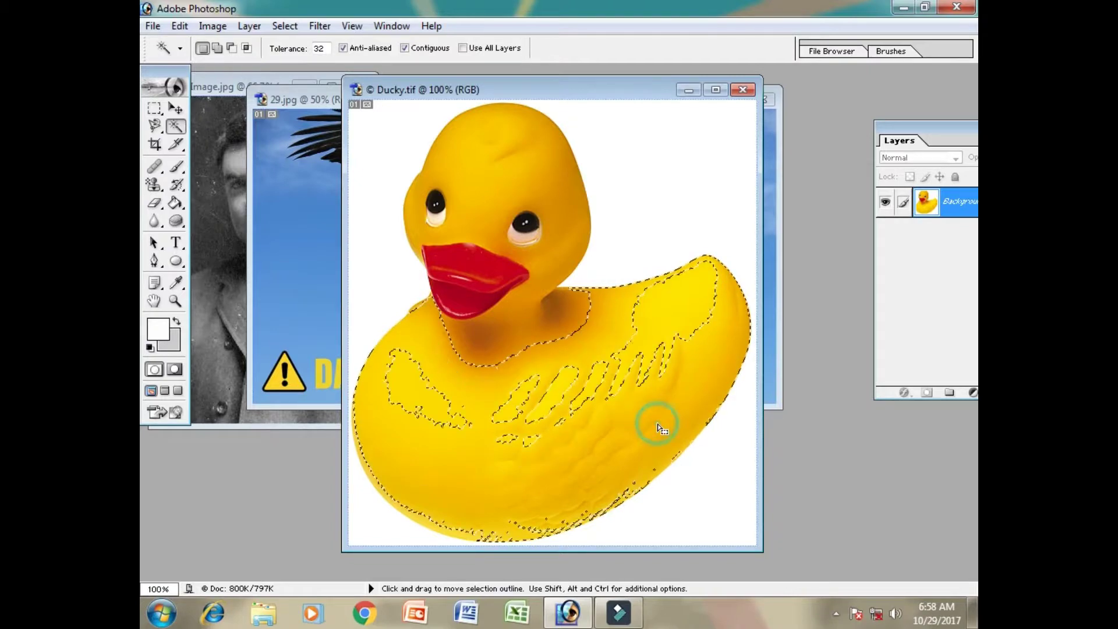
click(554, 308)
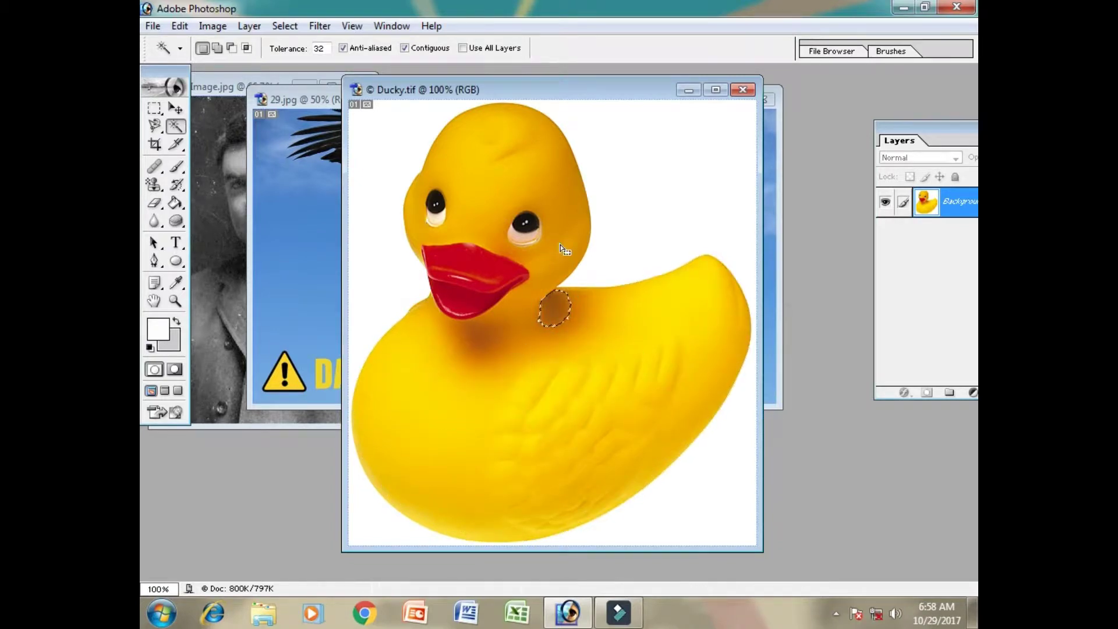
Try Magic Wand selections on the duck's forehead, side of the head, body, eye and red beak.
click(485, 129)
click(485, 129)
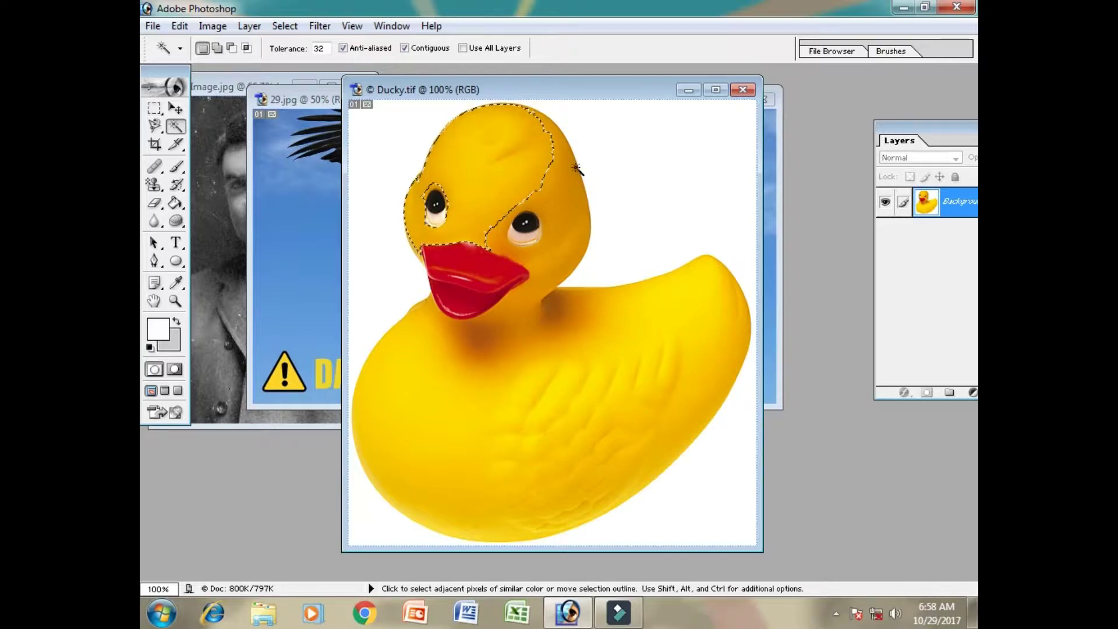
click(564, 146)
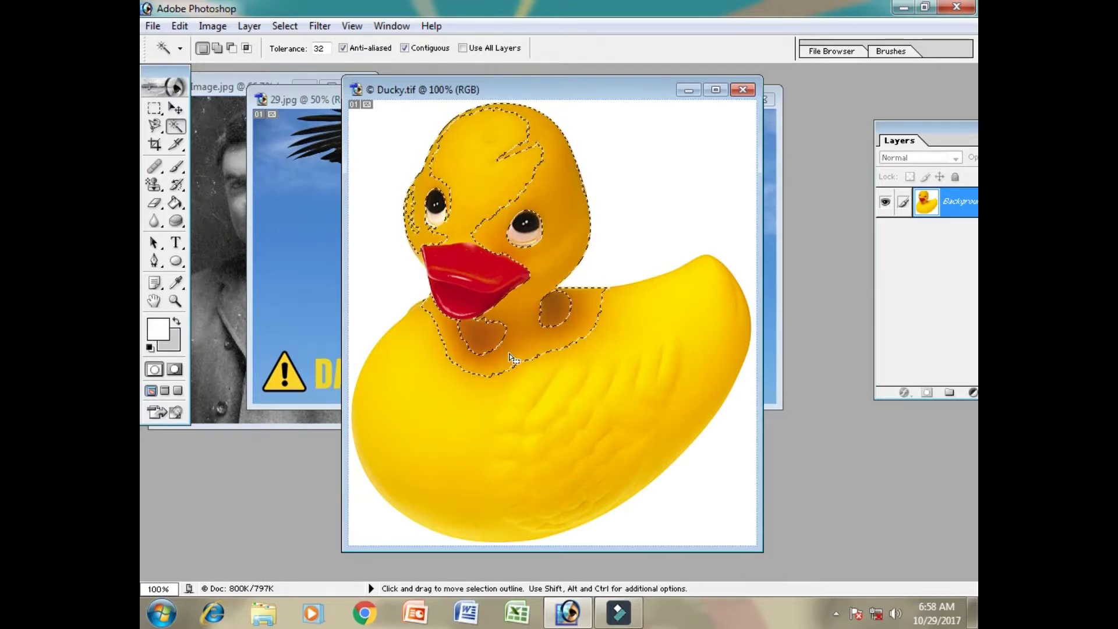
click(657, 293)
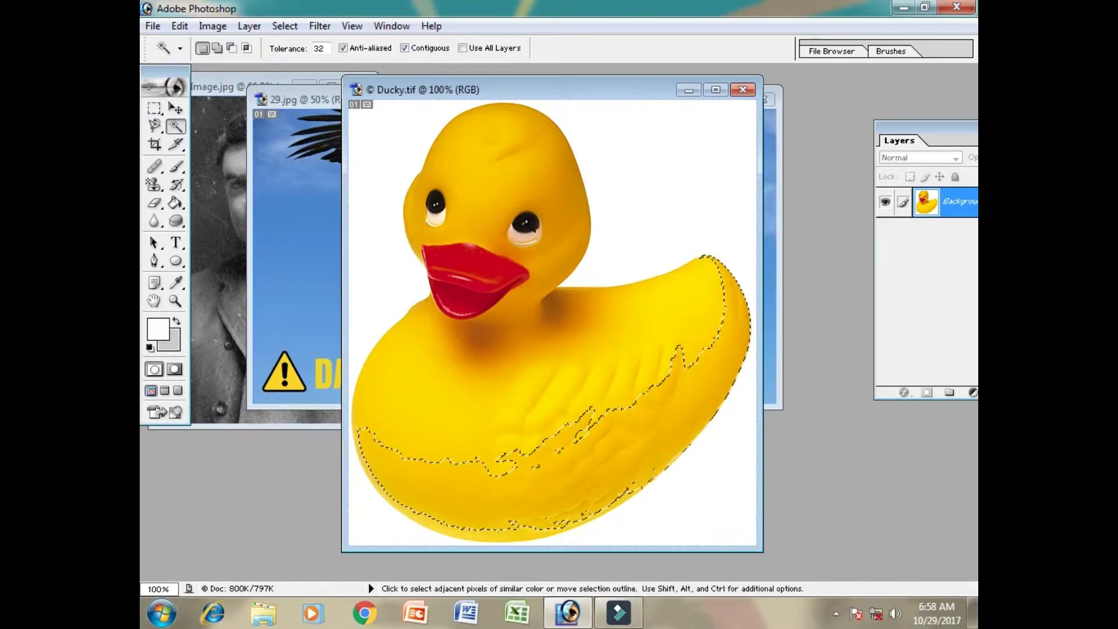
click(525, 223)
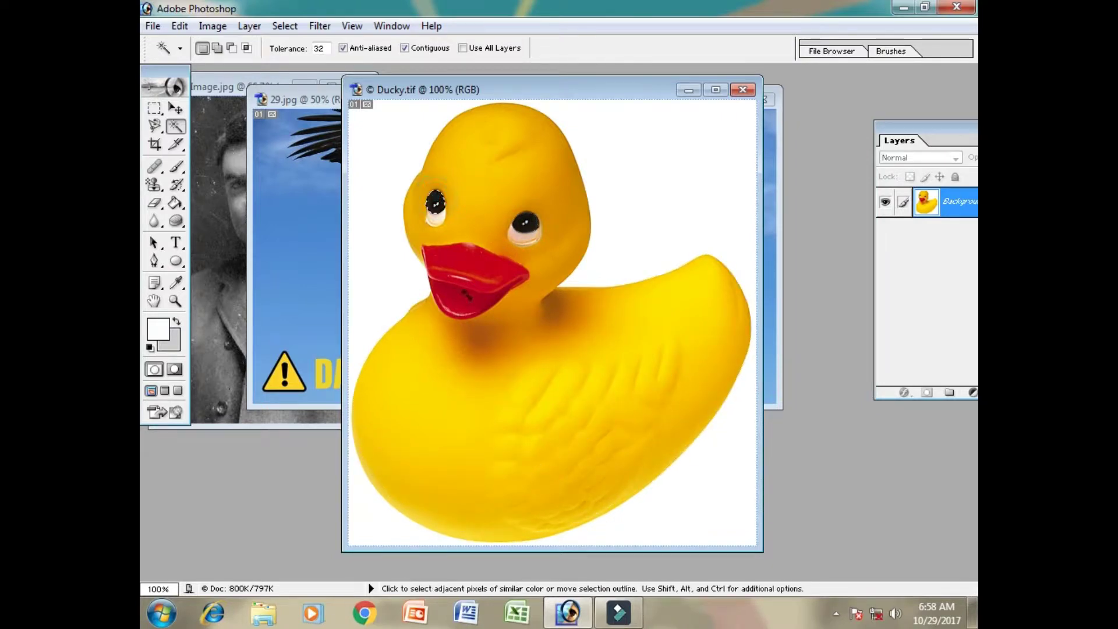
click(475, 275)
Select the duck's yellow forehead area with the Magic Wand and delete its pixels after undoing a trial move.
click(476, 155)
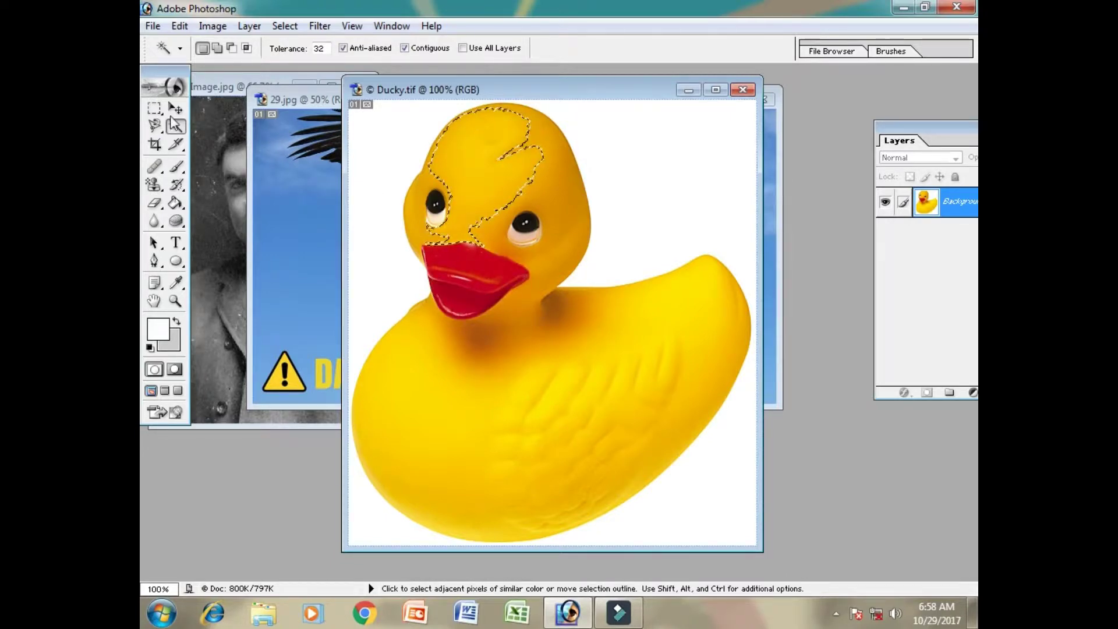
click(175, 109)
drag(474, 195, 589, 216)
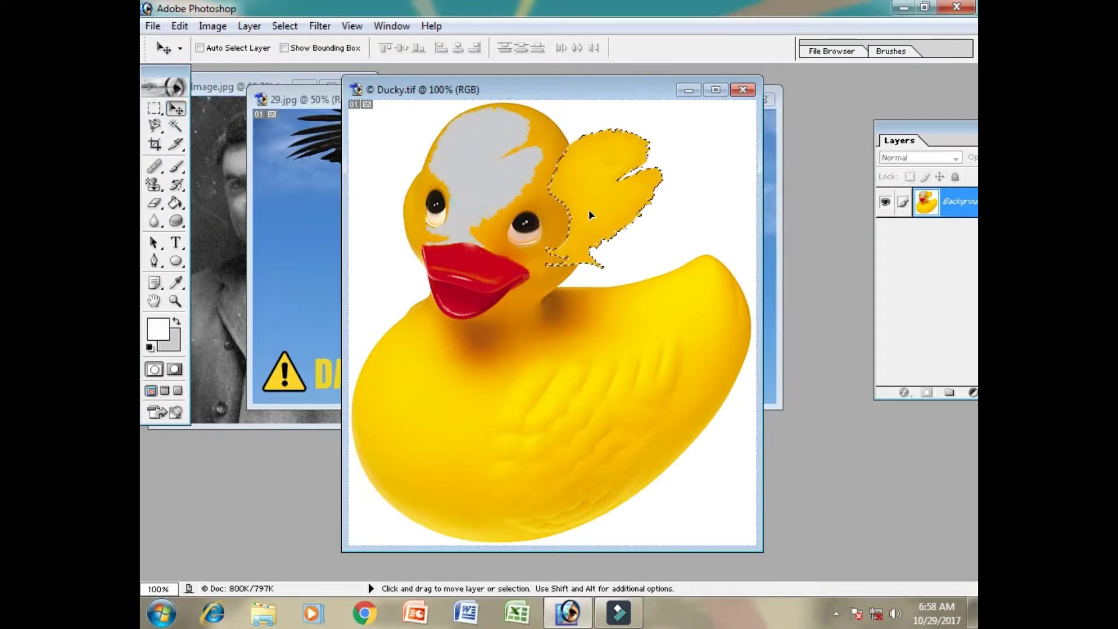
key(ctrl+z)
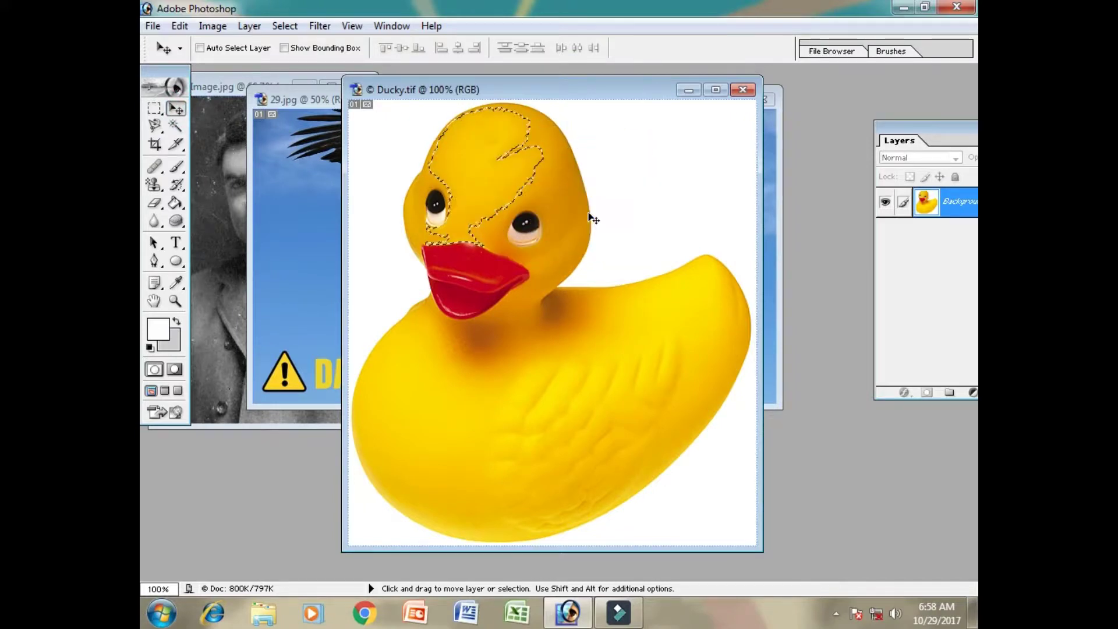
key(Delete)
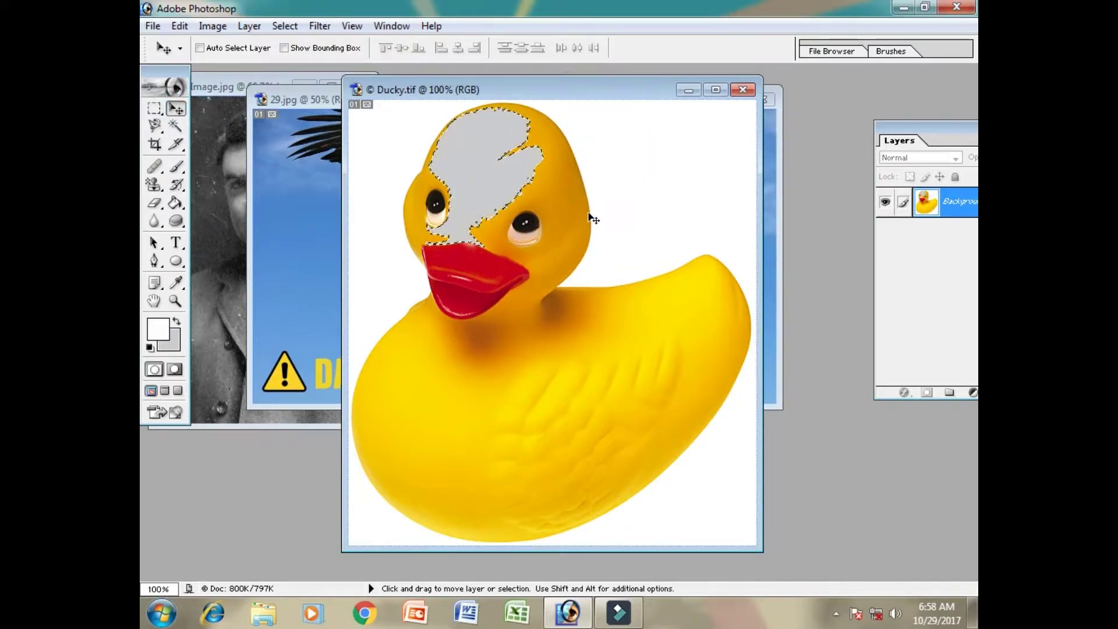
Undo the deletion of the duck's forehead pixels and clear the selection.
key(ctrl+z)
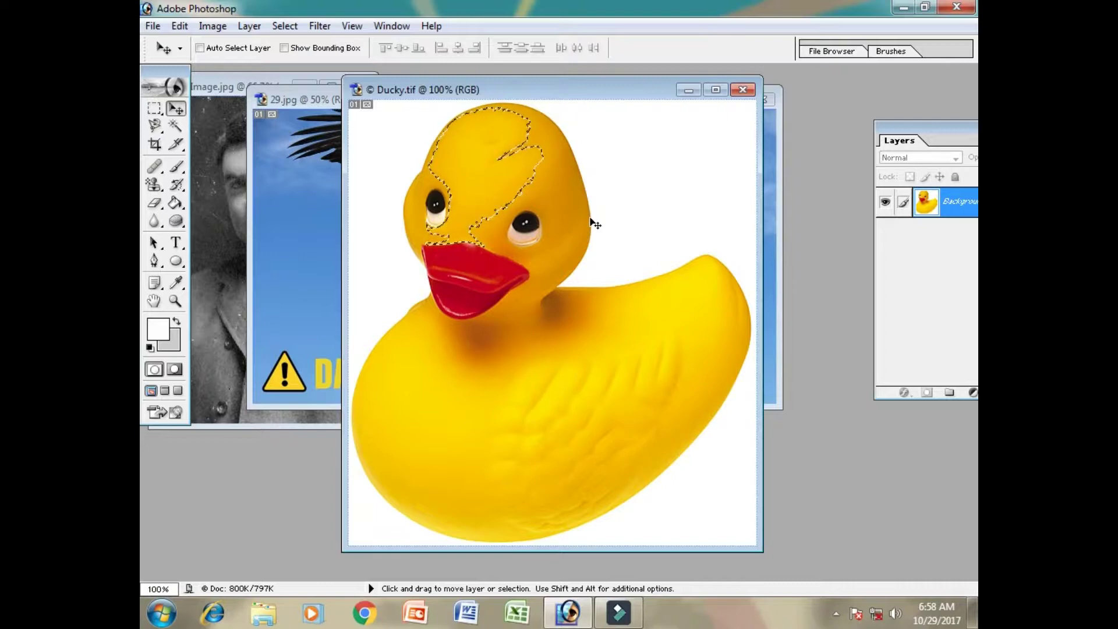
key(ctrl+d)
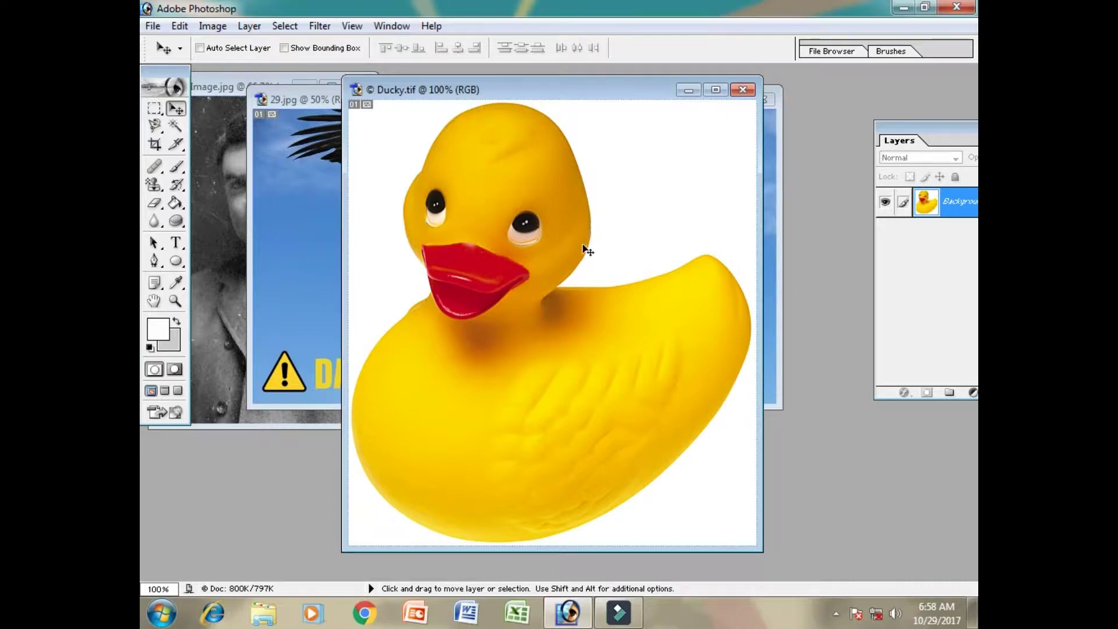
Select the black pupil of the duck's right-hand eye with the Magic Wand and fill it with turquoise using the Paint Bucket.
click(175, 125)
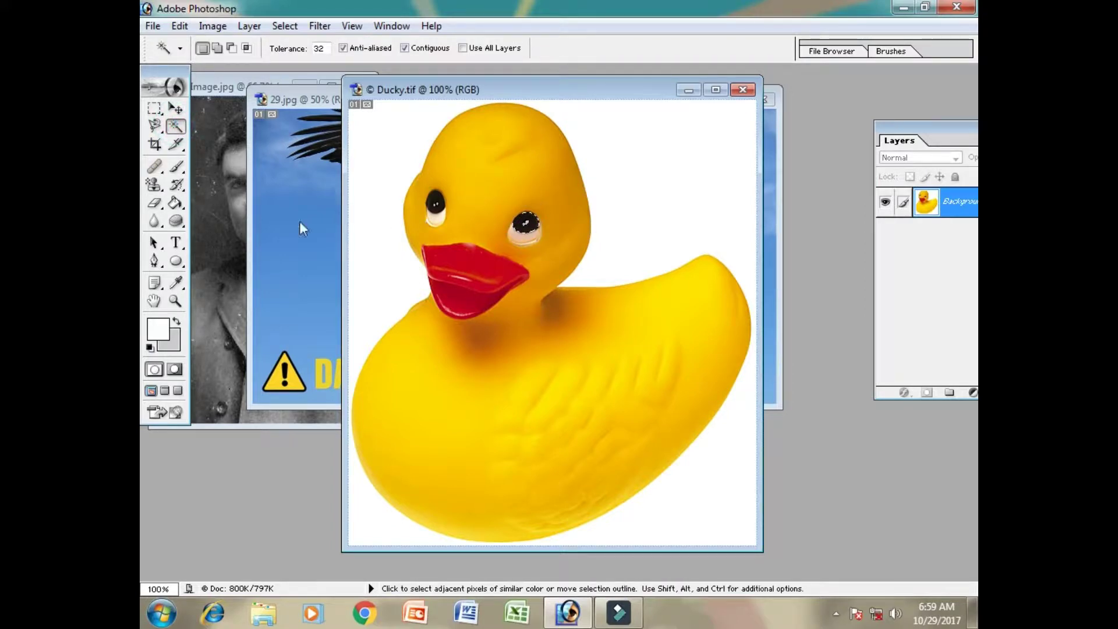
click(176, 204)
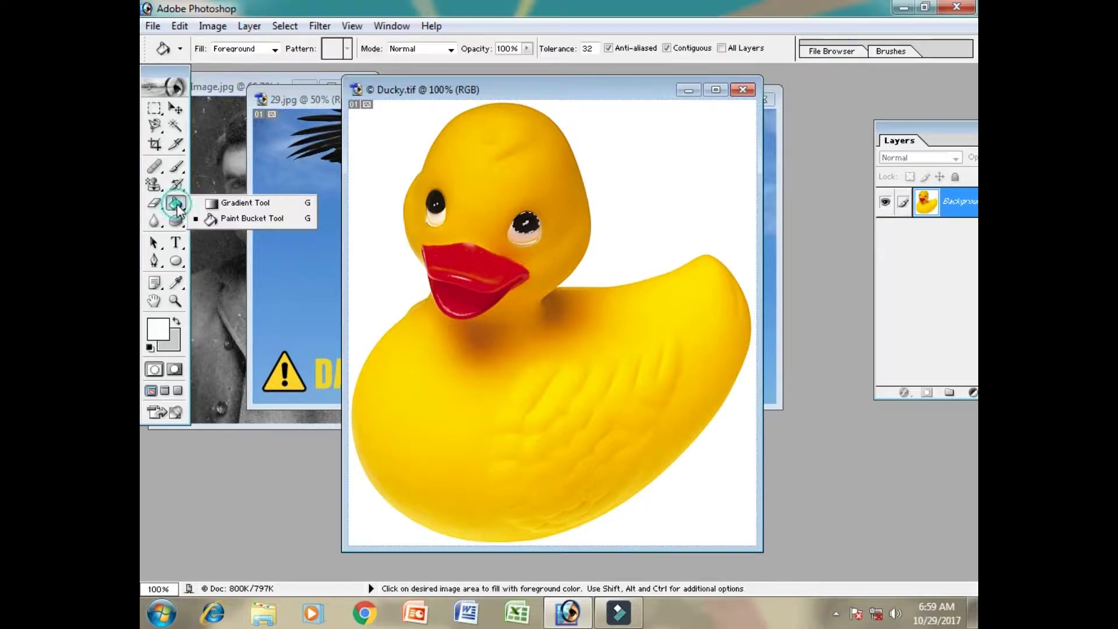
click(240, 220)
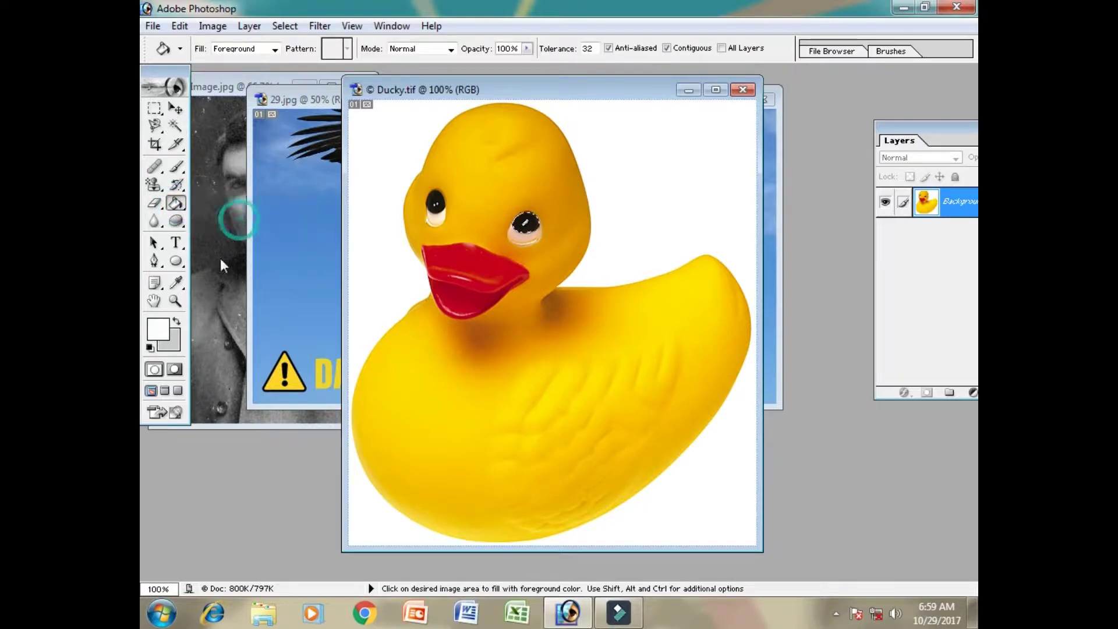
click(158, 328)
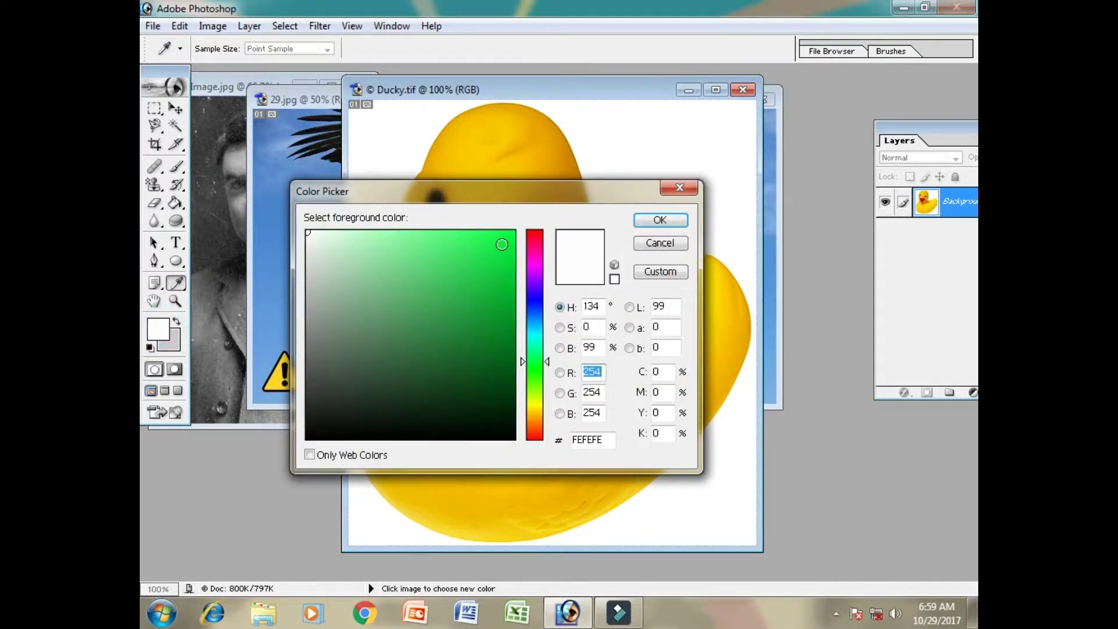
drag(533, 291, 533, 333)
click(499, 270)
click(660, 219)
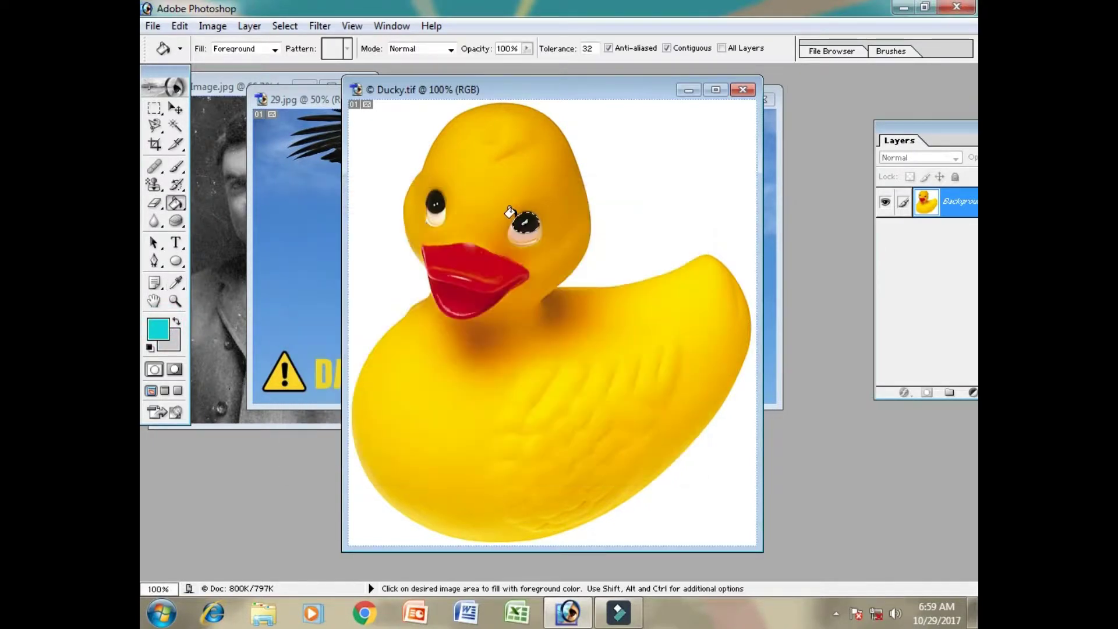
key(ctrl)
Try Magic Wand selections on the duck's body, neck shadow, red beak and the shaded side of the head.
click(175, 126)
click(498, 399)
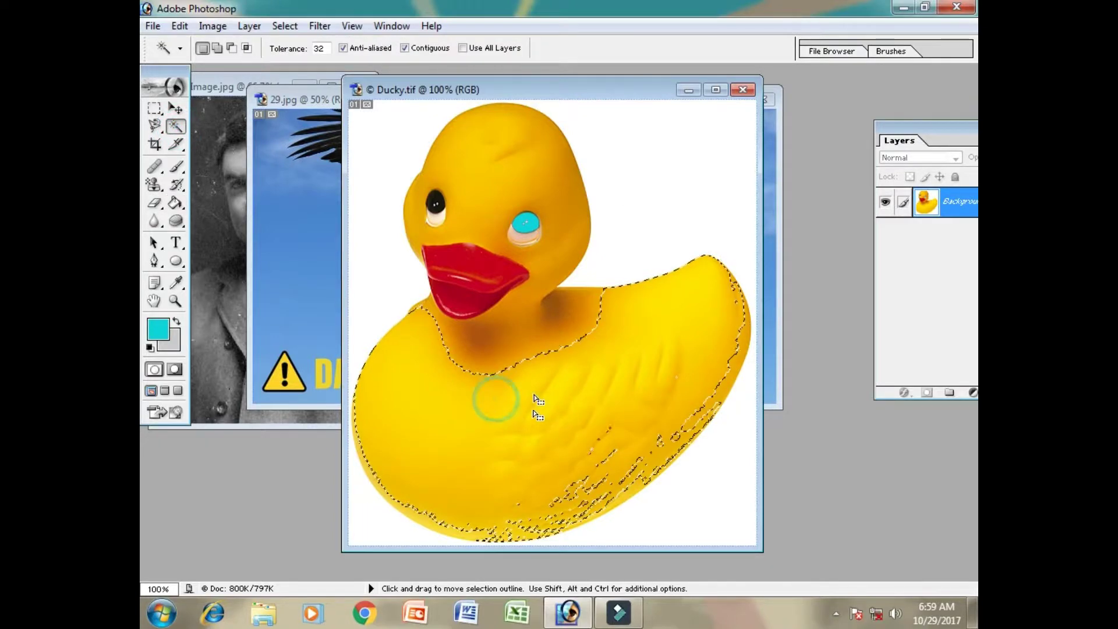
click(514, 337)
click(484, 280)
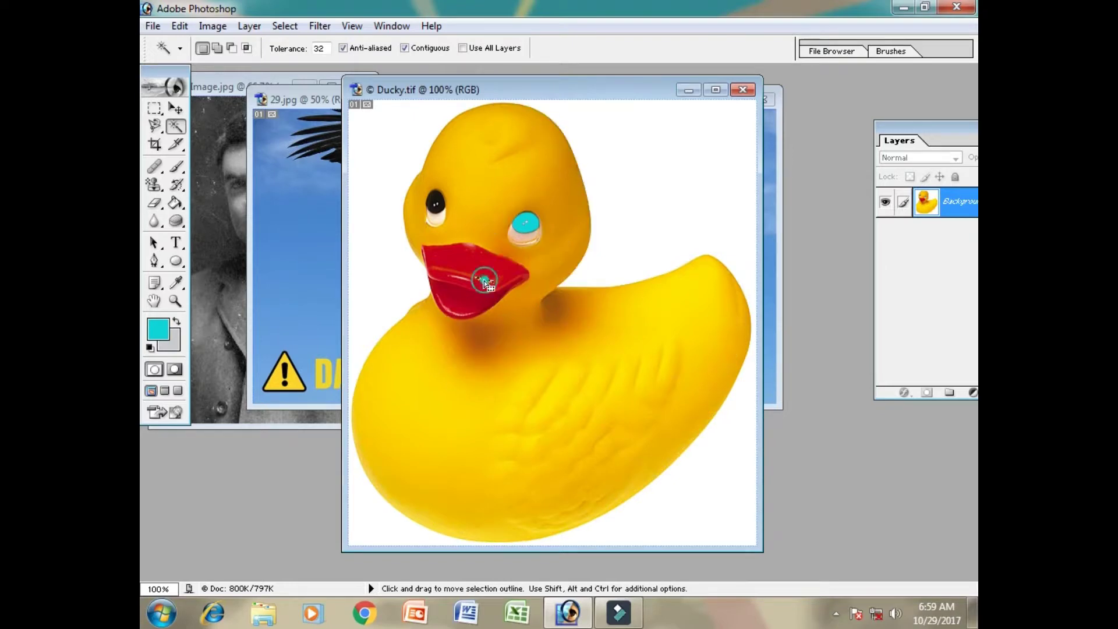
click(462, 237)
click(576, 194)
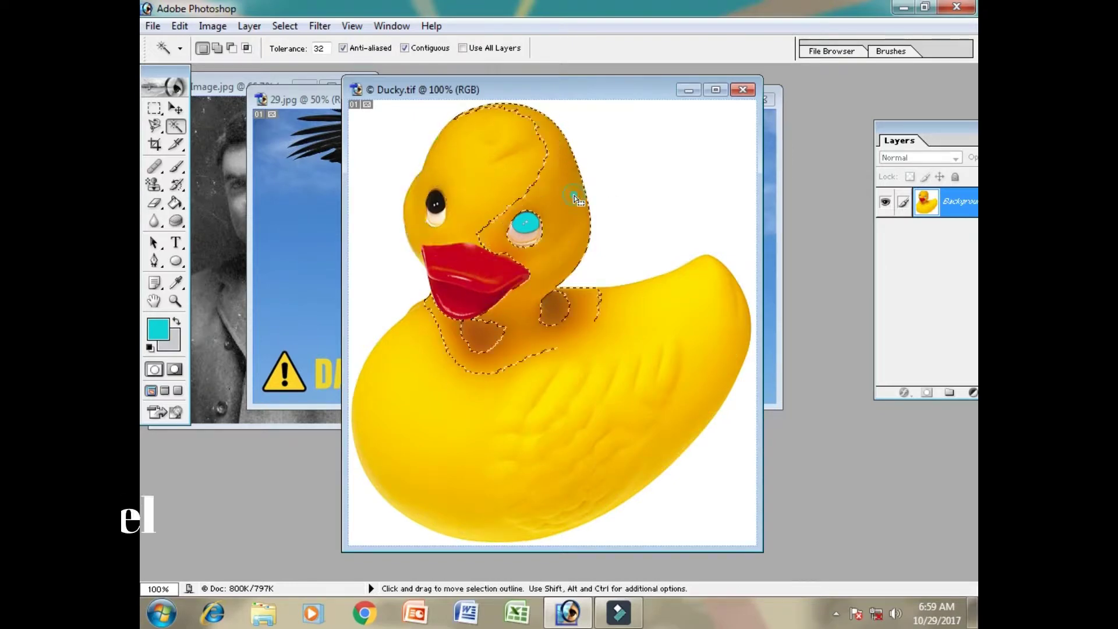
click(669, 359)
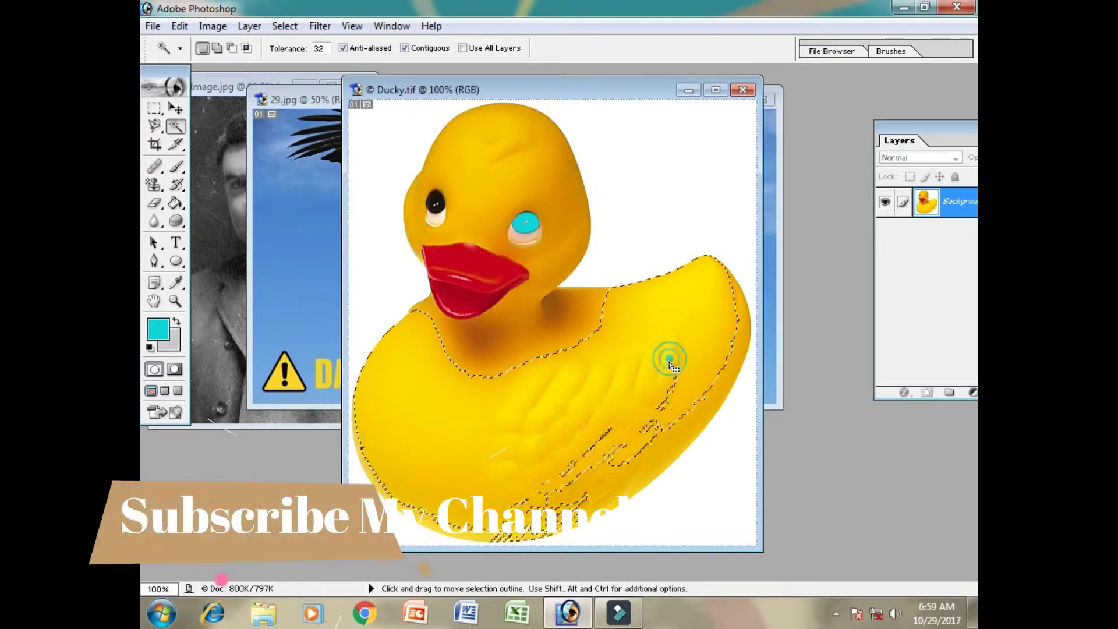
Extend a Magic Wand selection over the duck's yellow face and forehead and move its pixels down onto the body.
shift+click(498, 156)
click(558, 236)
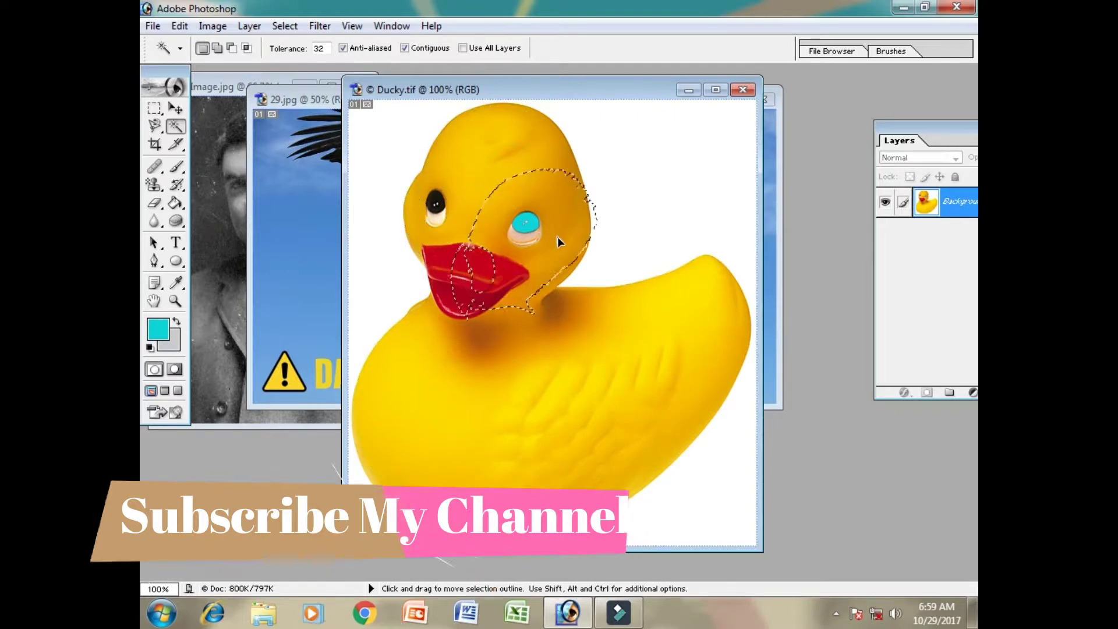
click(504, 220)
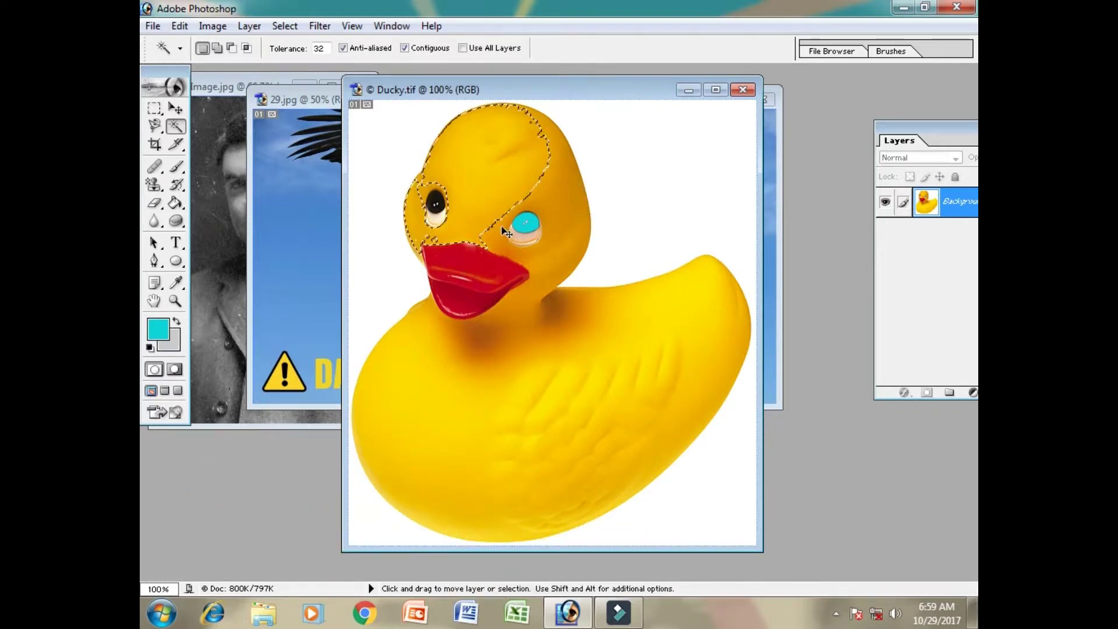
shift+click(509, 199)
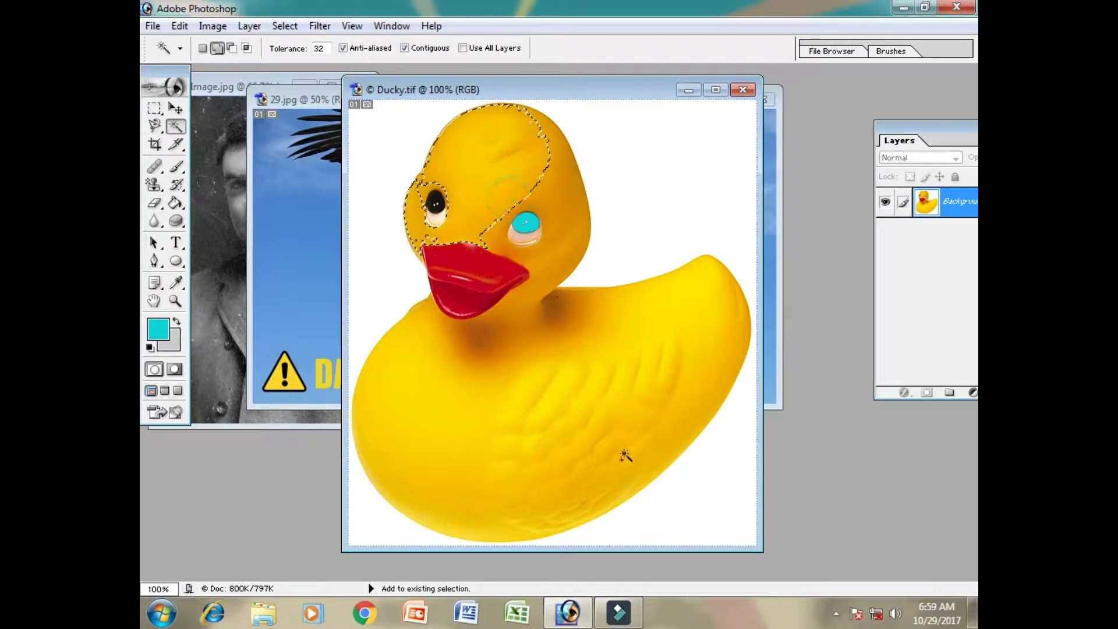
drag(501, 187, 589, 385)
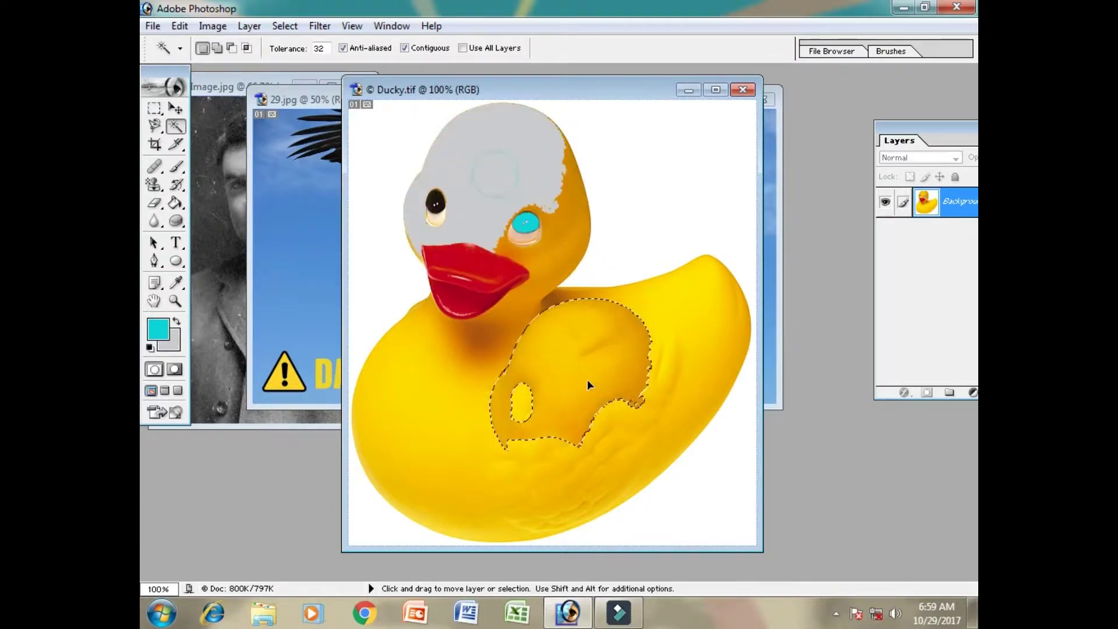
Undo the face move and step back through the selections and the turquoise eye fill.
key(ctrl+z)
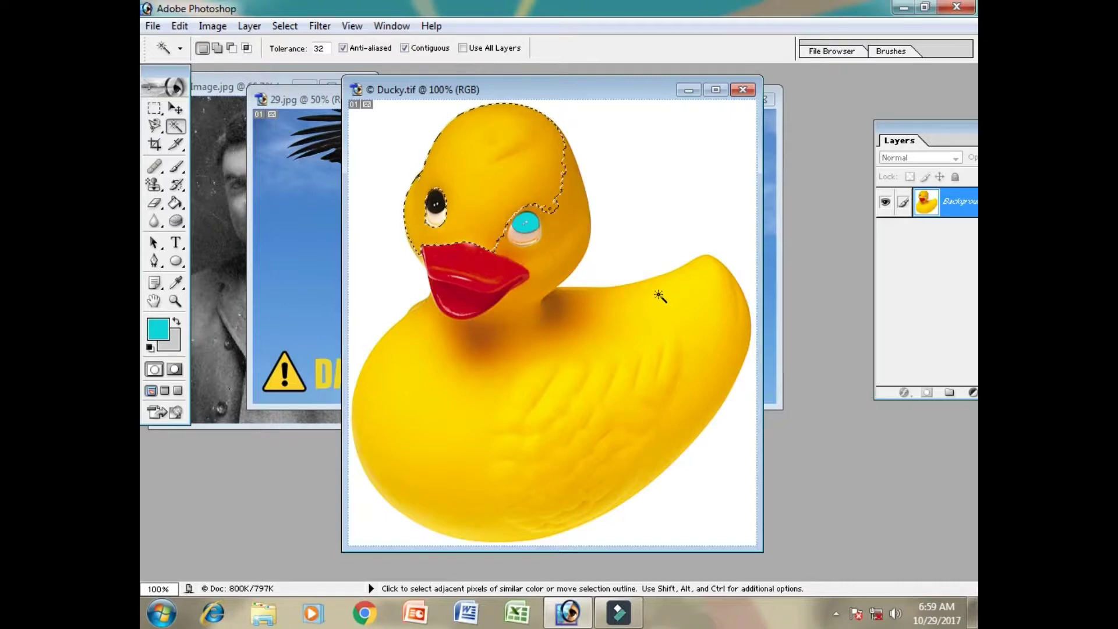
key(ctrl+alt+z)
key(ctrl+alt+z)
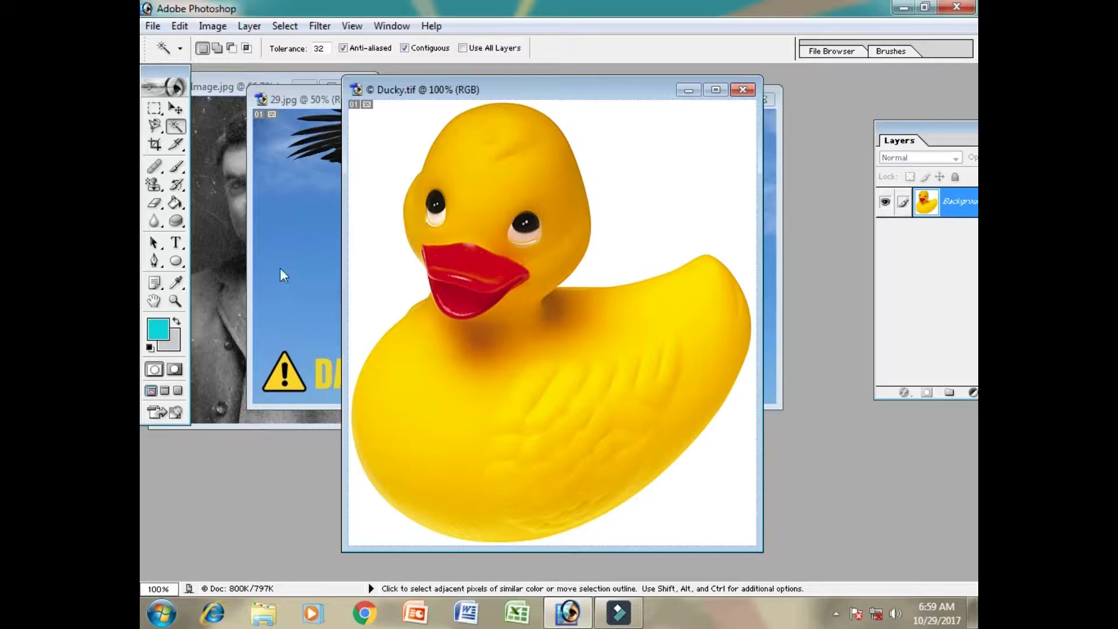
Crop the duck image tightly around its right-hand eye with the Crop tool, reposition the window and undo the crop.
click(154, 146)
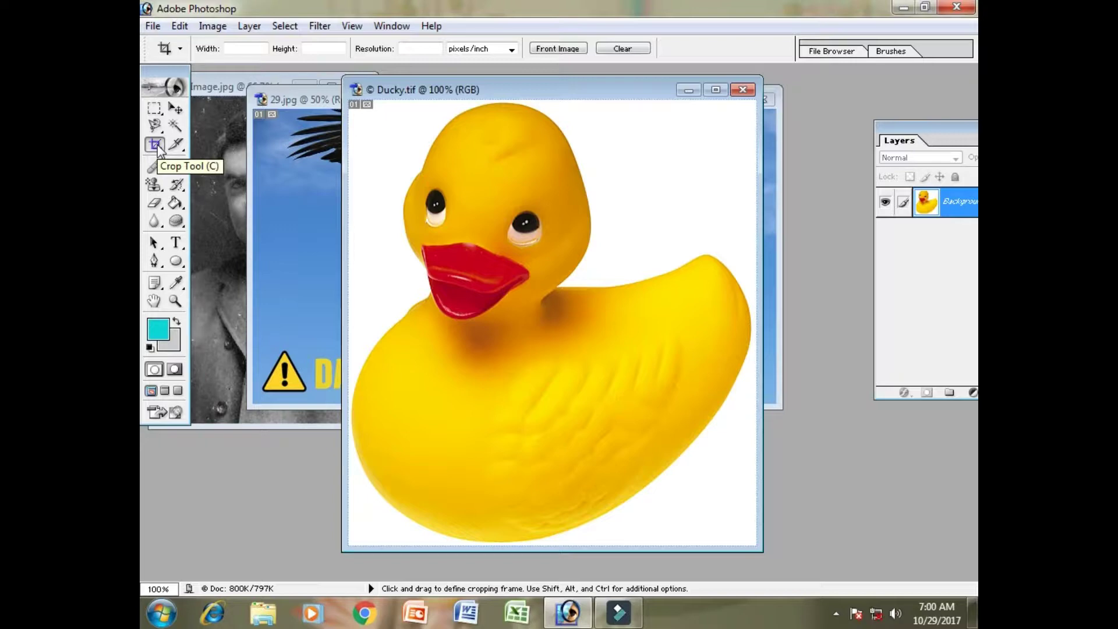
click(158, 146)
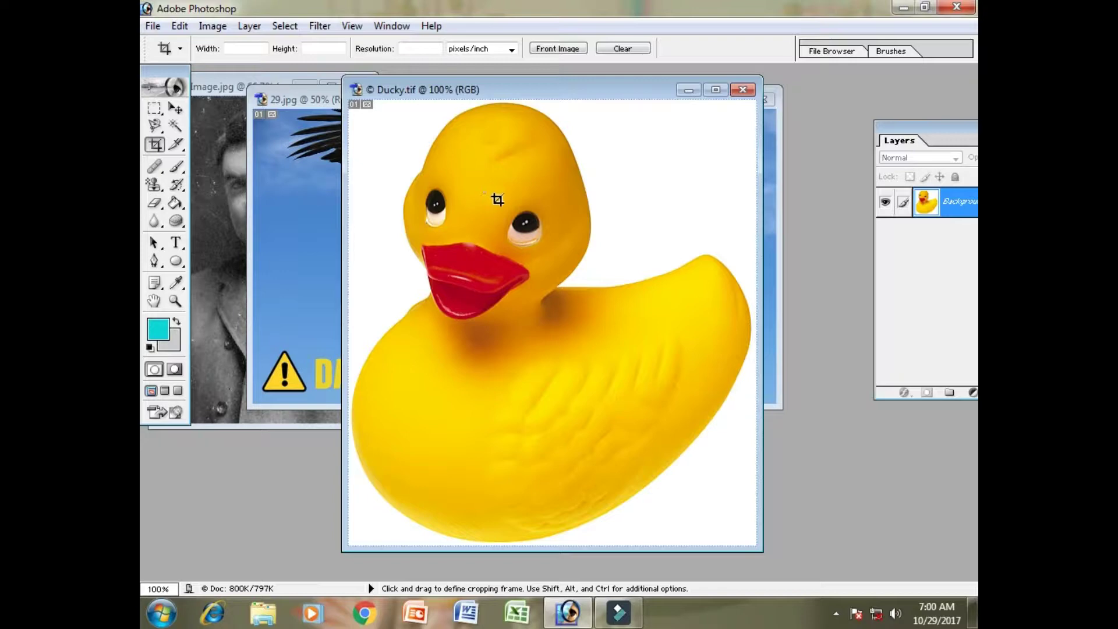
drag(498, 200, 561, 256)
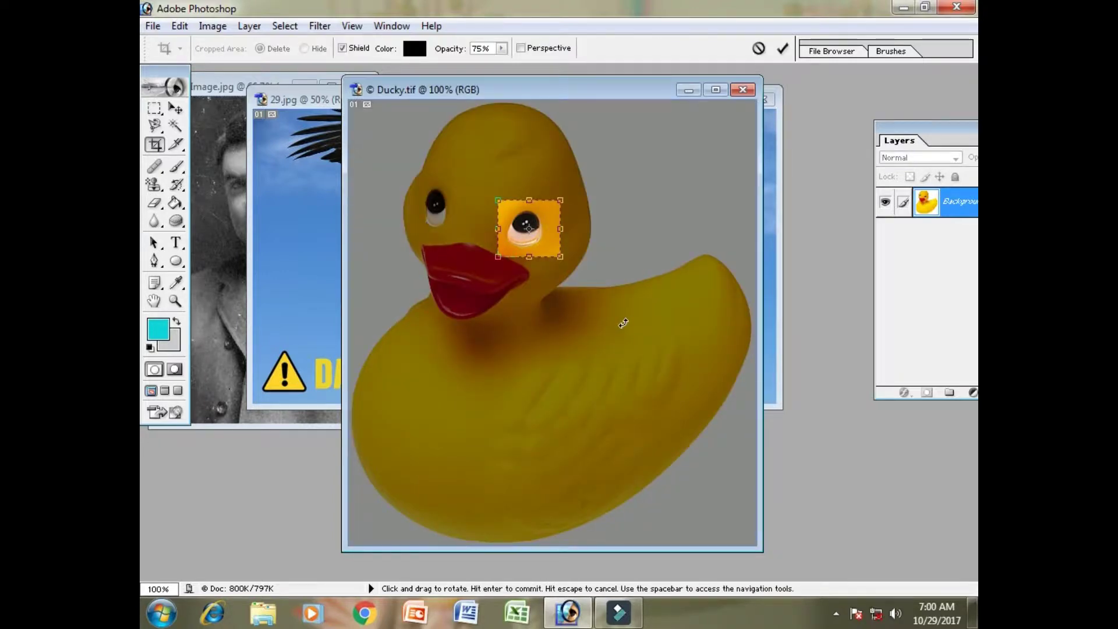
key(Return)
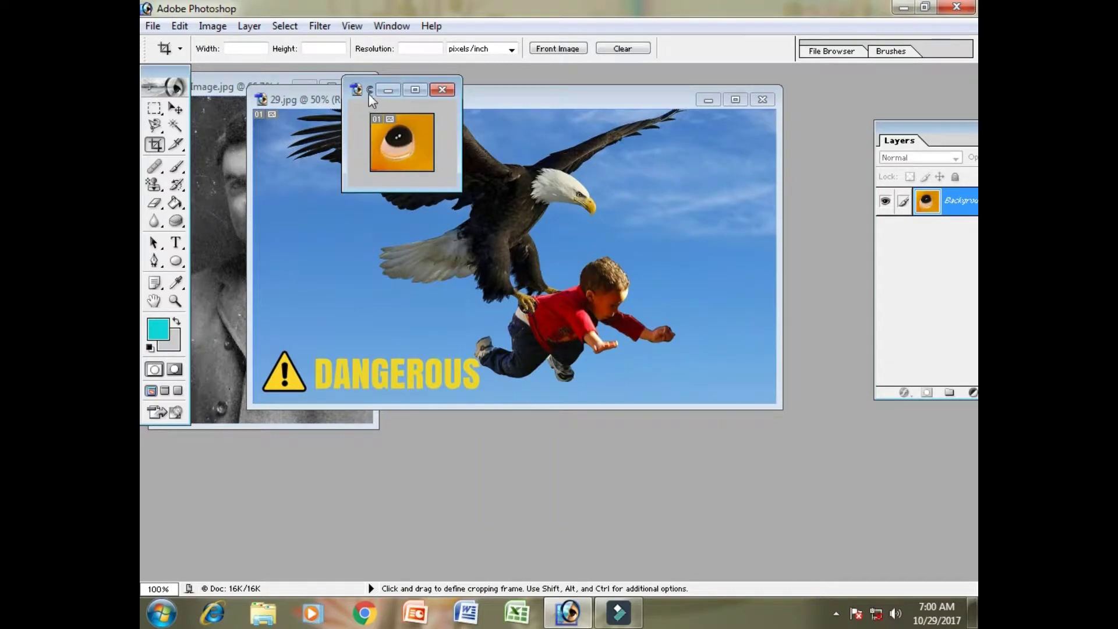
drag(372, 88, 503, 285)
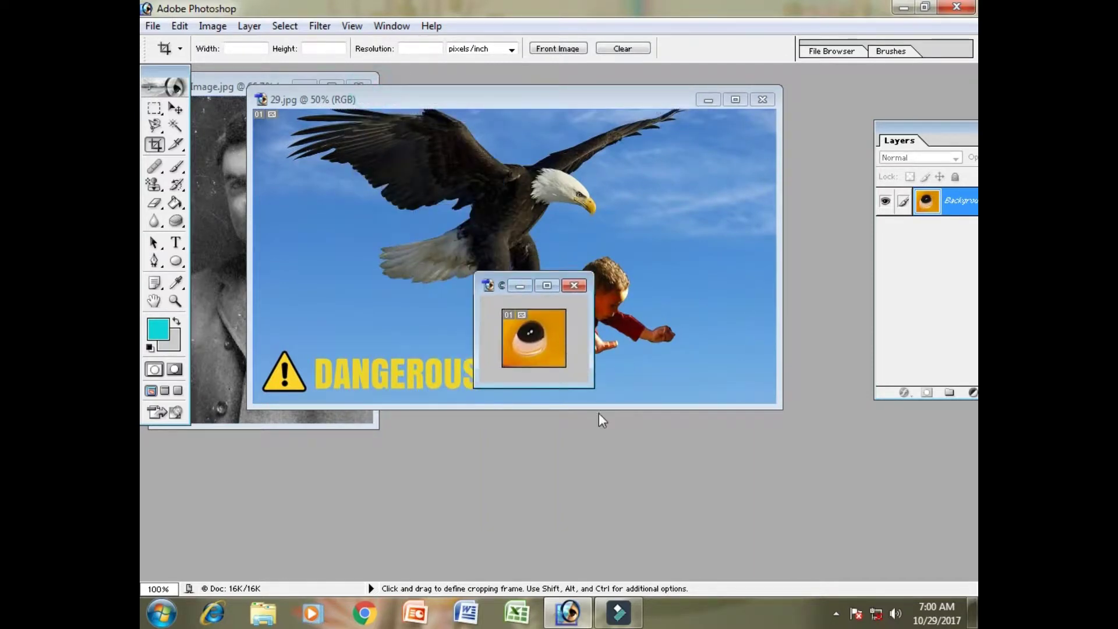
key(ctrl+z)
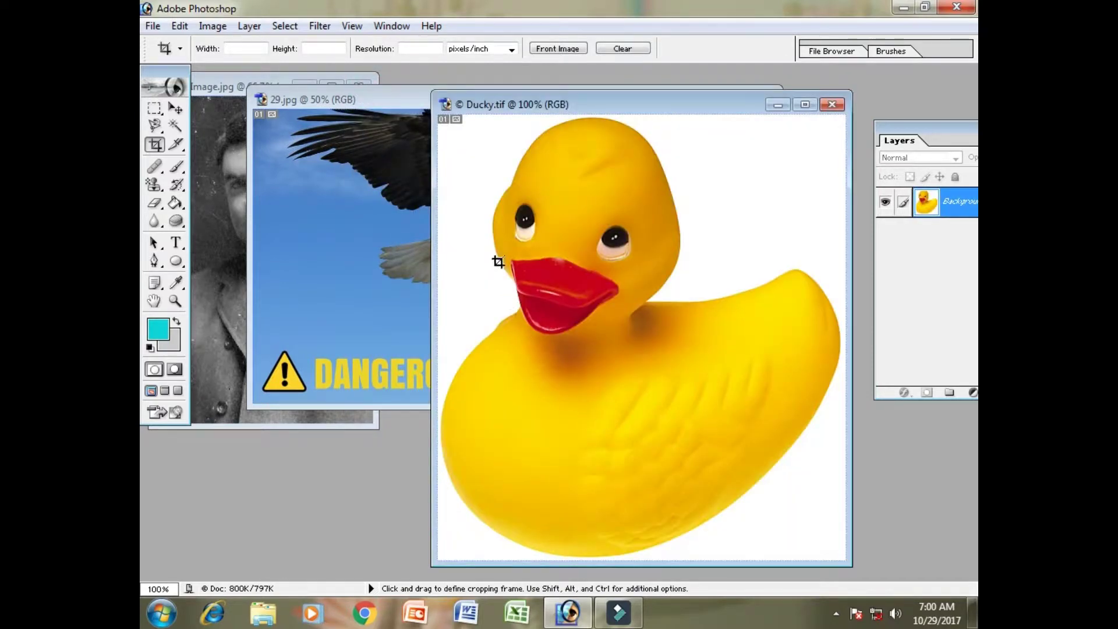
Crop the image to the duck's red beak and undo that crop.
mouse_move(498, 253)
mouse_down()
mouse_move(631, 349)
mouse_move(626, 331)
mouse_move(631, 347)
mouse_up()
key(Return)
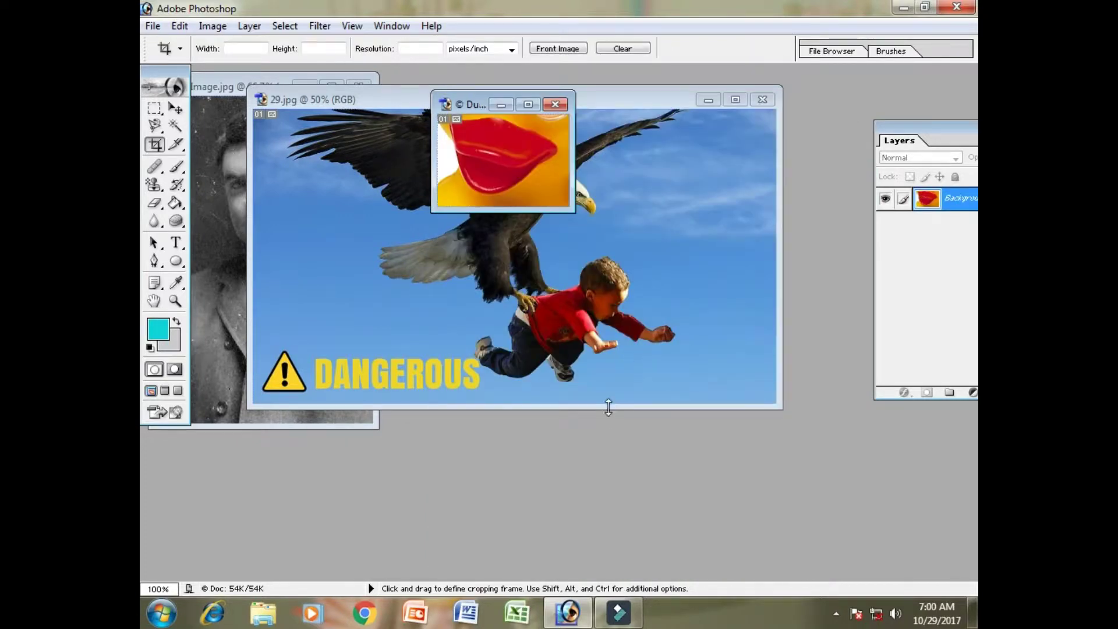
key(ctrl+z)
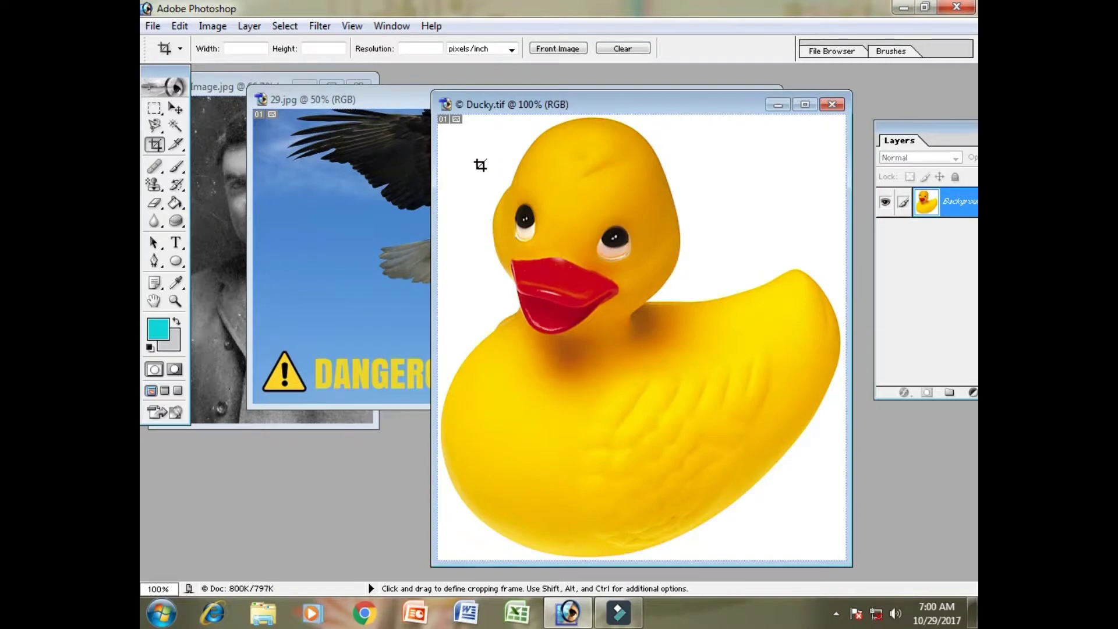
Crop the image to the duck's whole head, undo that crop and reposition the Ducky window.
mouse_move(470, 339)
mouse_down()
mouse_move(717, 278)
mouse_move(684, 125)
mouse_up()
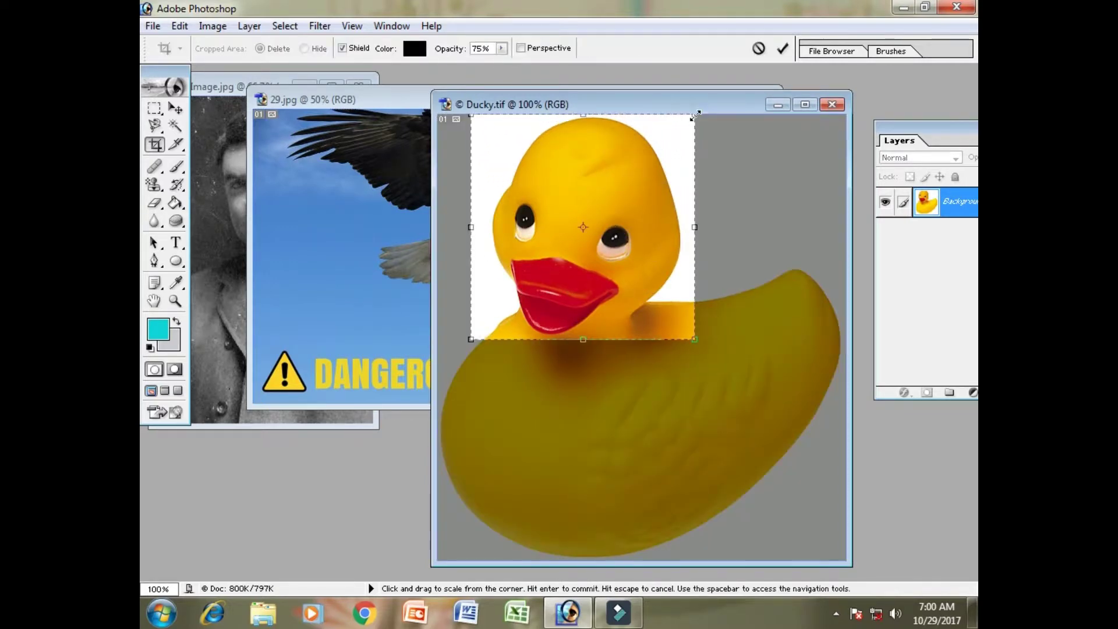
key(Return)
key(ctrl+z)
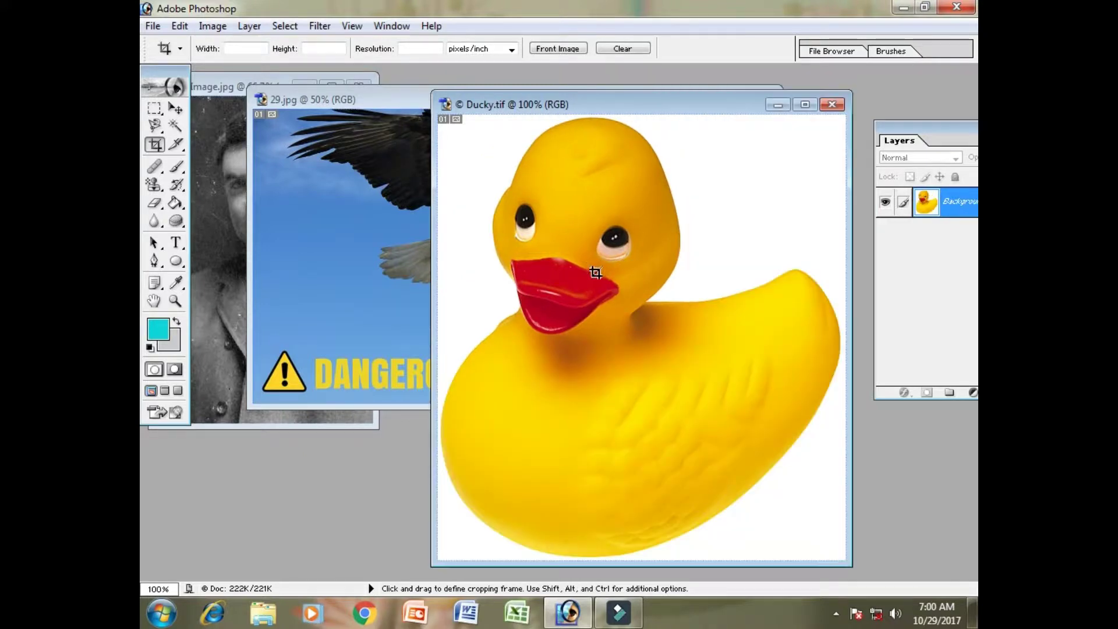
drag(579, 108, 464, 81)
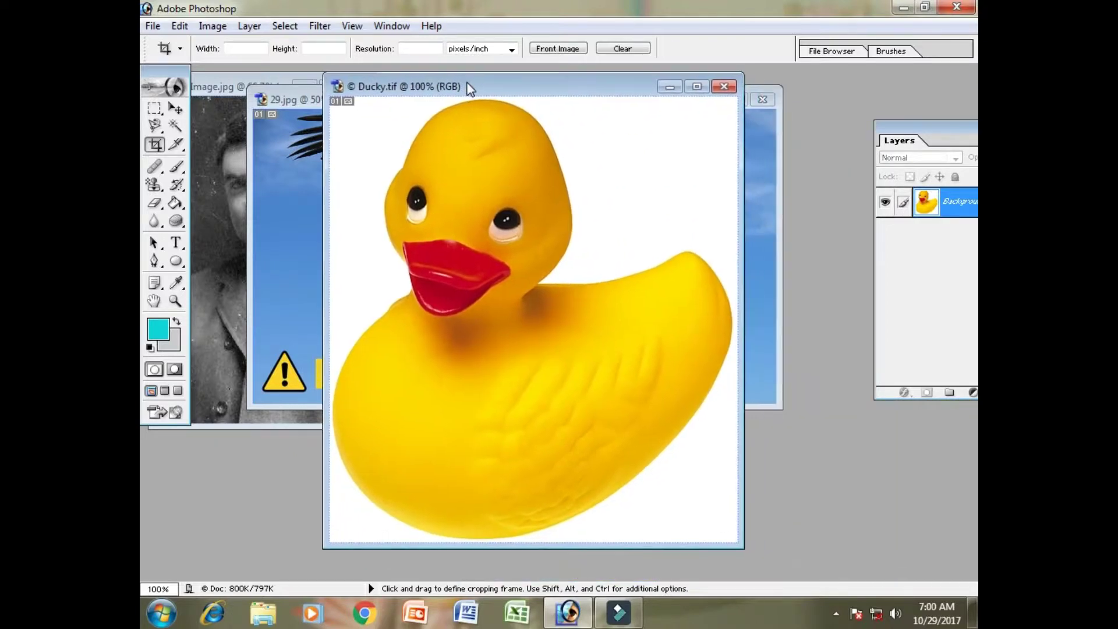
Set the Crop tool's fixed size to 4 in wide by 4 in high.
click(161, 145)
click(238, 46)
text(4)
key(Tab)
text(4)
key(Return)
Crop the Ducky image to the fixed square size around the head and most of the body, then undo the crop.
drag(357, 123, 757, 478)
key(Return)
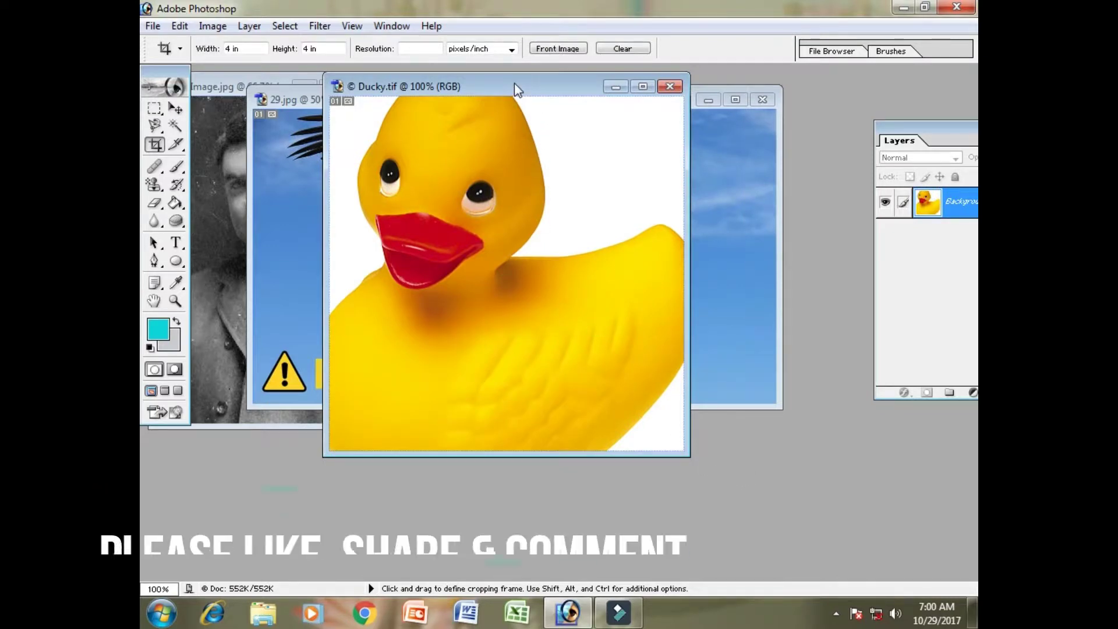
drag(515, 83, 565, 125)
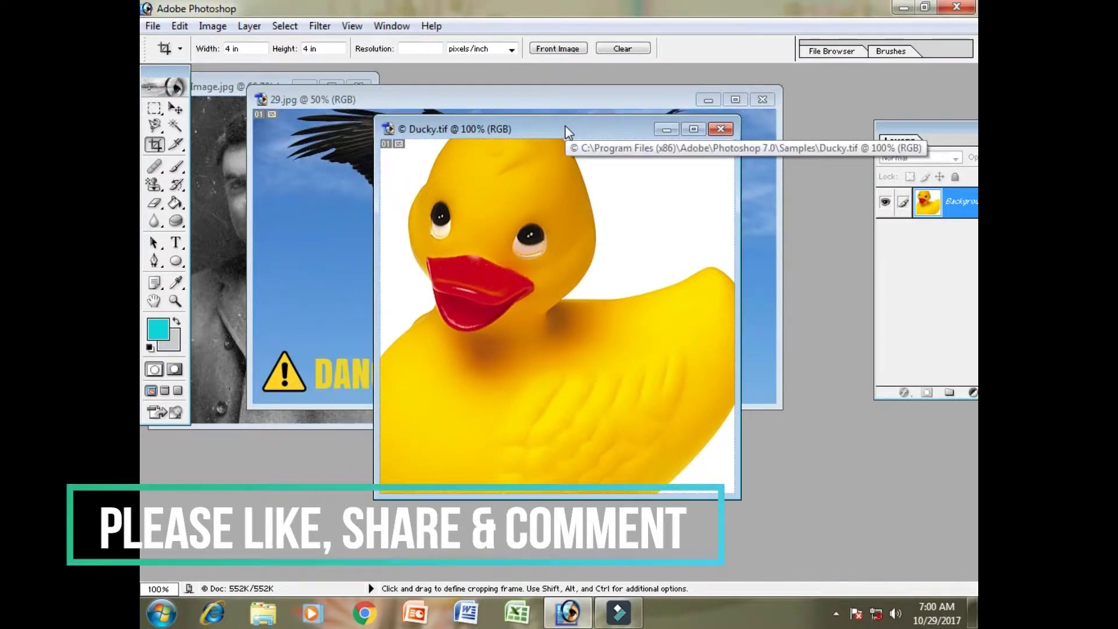
key(ctrl+z)
Bring 29.jpg to the front, crop it to a fixed-size square around the eagle and boy, and undo the crop.
click(332, 103)
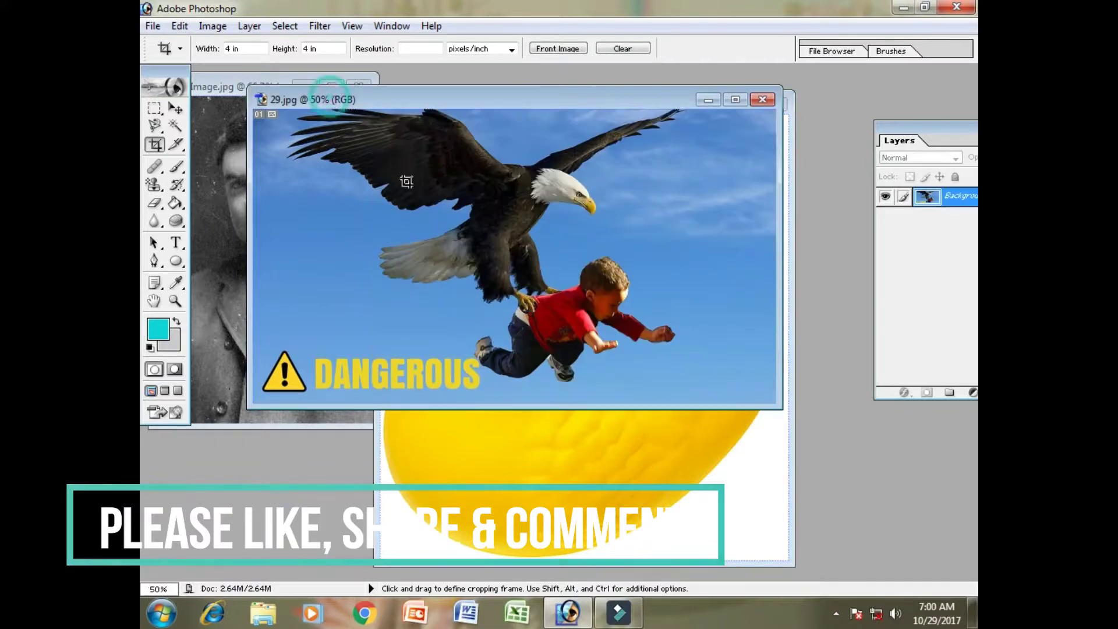
drag(346, 133, 638, 394)
key(Return)
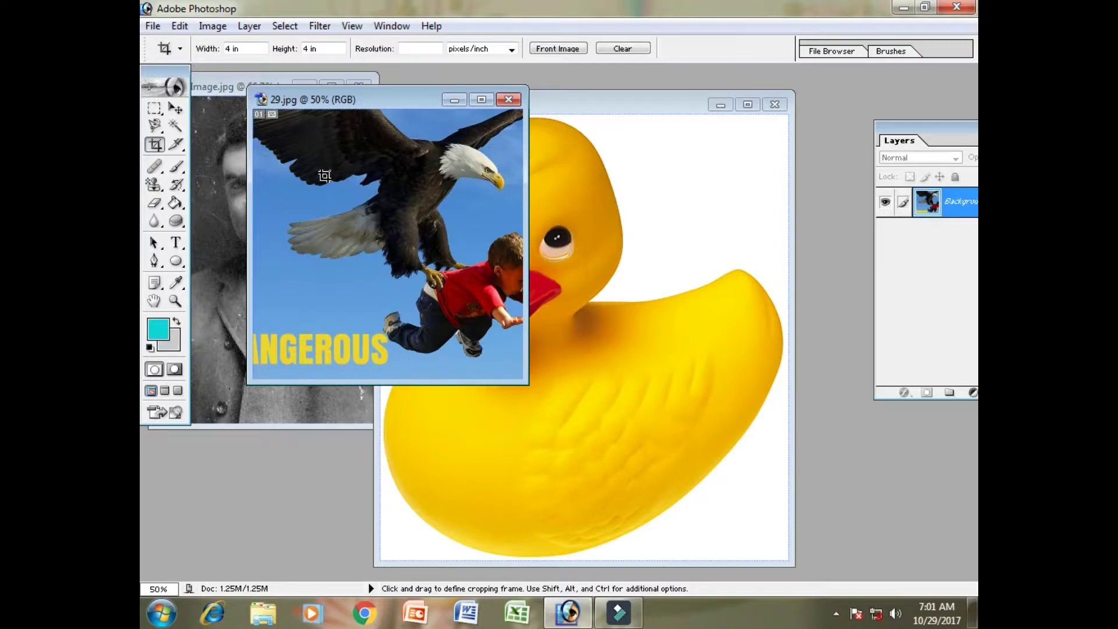
key(ctrl+z)
Bring the Ducky image back to the front, reposition its window and reactivate the Crop tool.
click(657, 439)
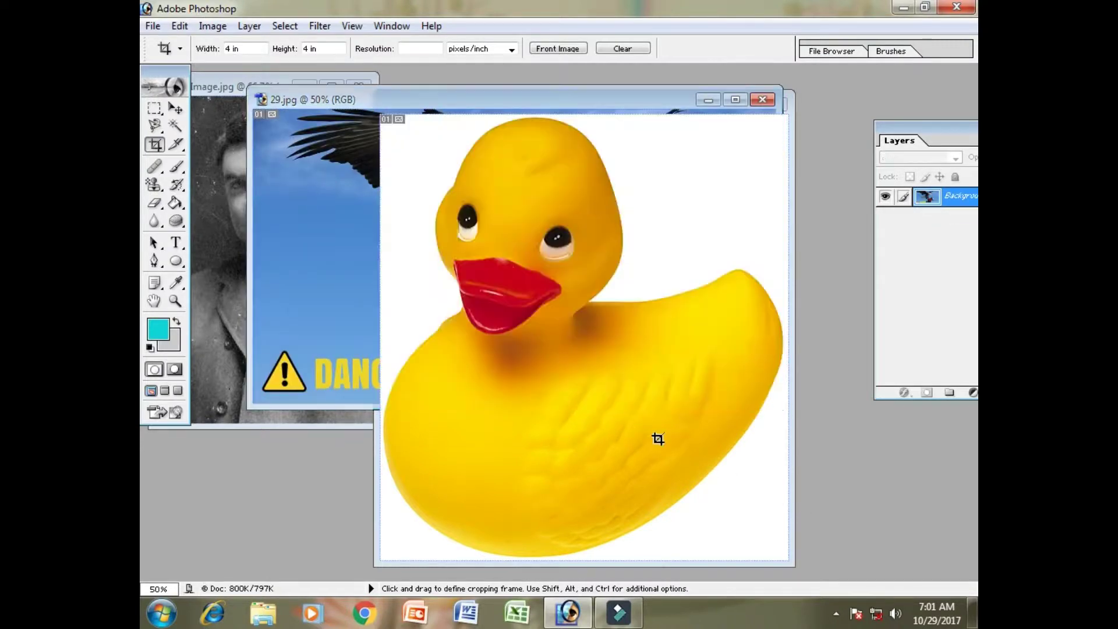
drag(557, 107, 491, 85)
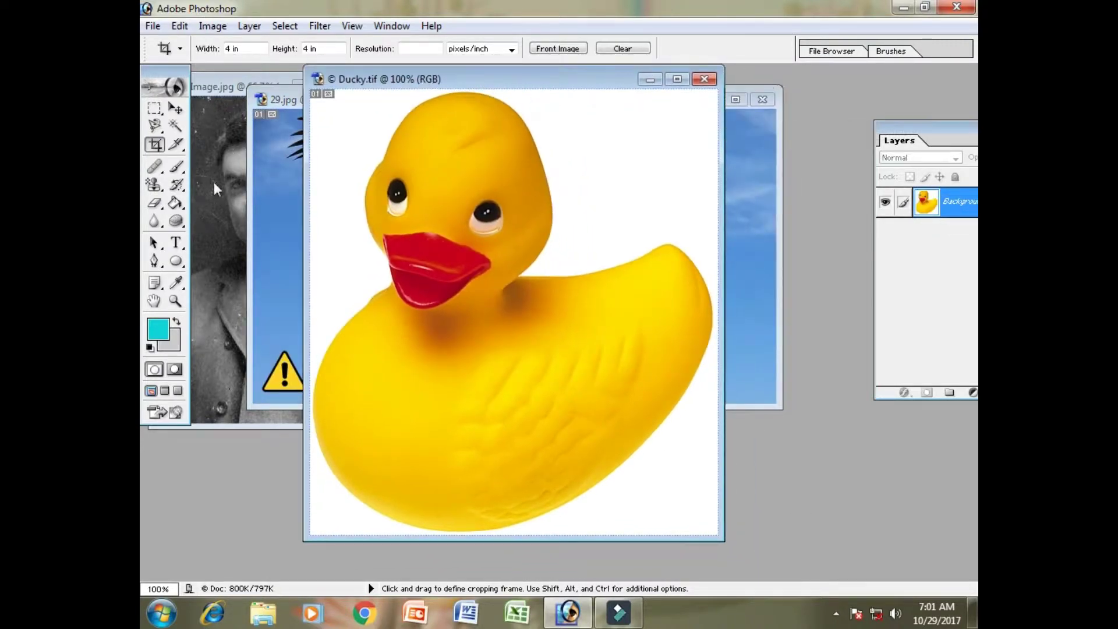
click(175, 108)
click(154, 145)
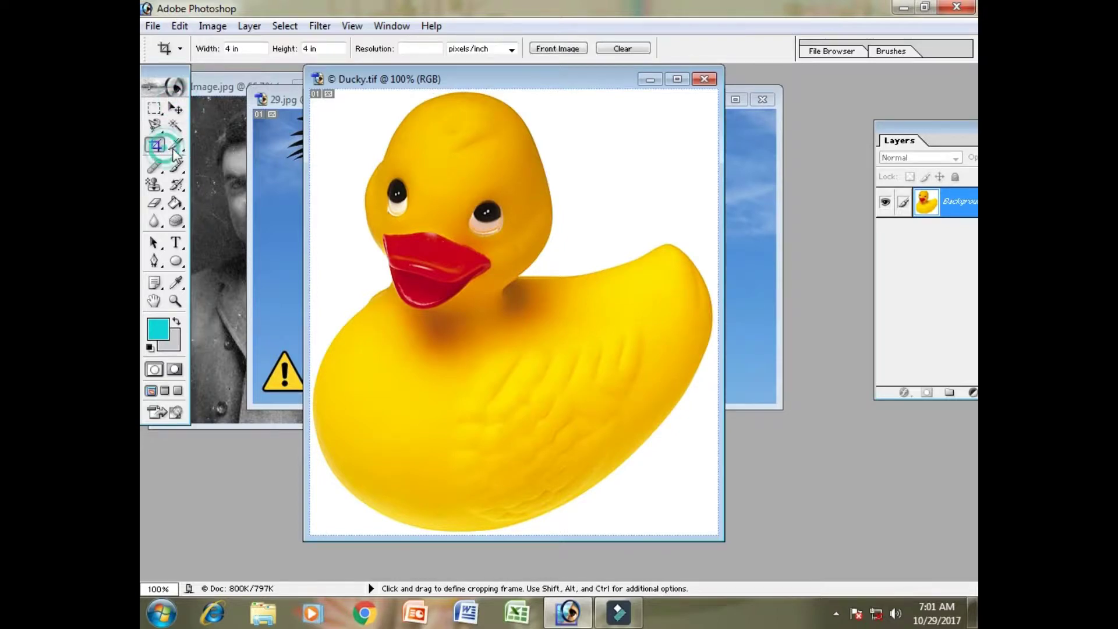
Bring Old Image.jpg to the front, crop it to a small fixed-size square around the eye, and undo the crop.
drag(233, 82, 386, 101)
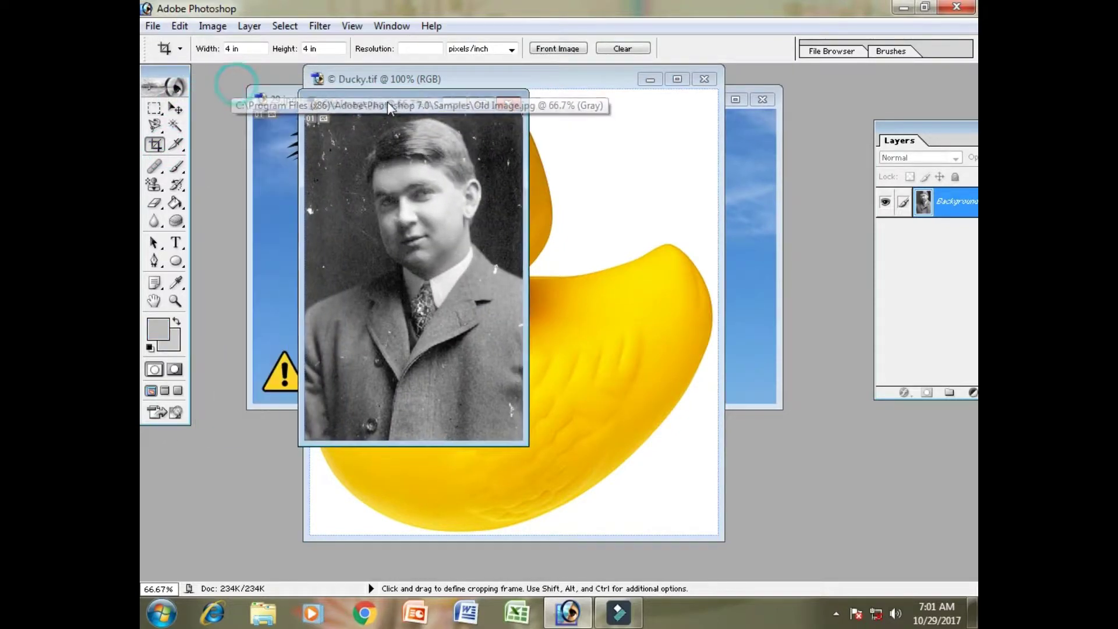
click(406, 177)
drag(437, 200, 438, 208)
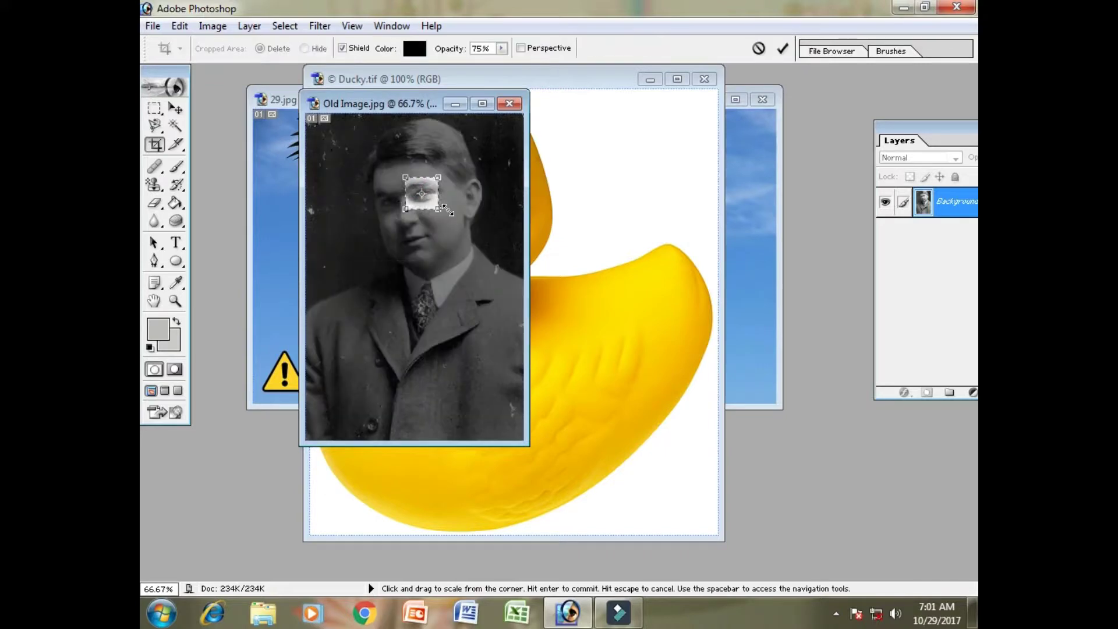
key(Return)
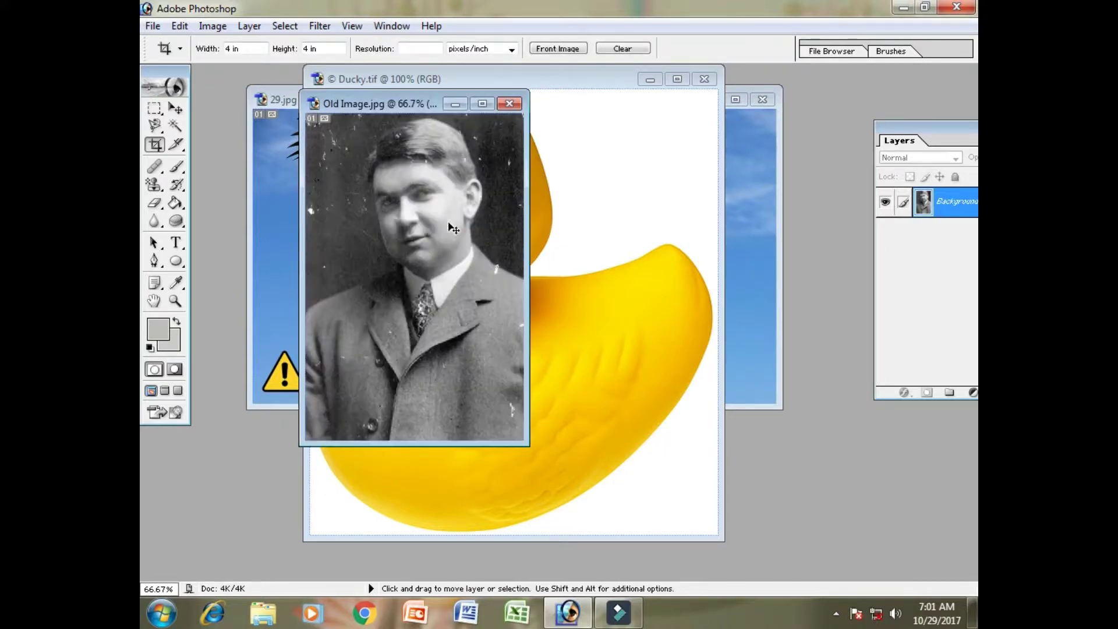
Crop the Ducky image to a fixed-size square around the head and copy the result into 29.jpg with the Move tool.
click(584, 186)
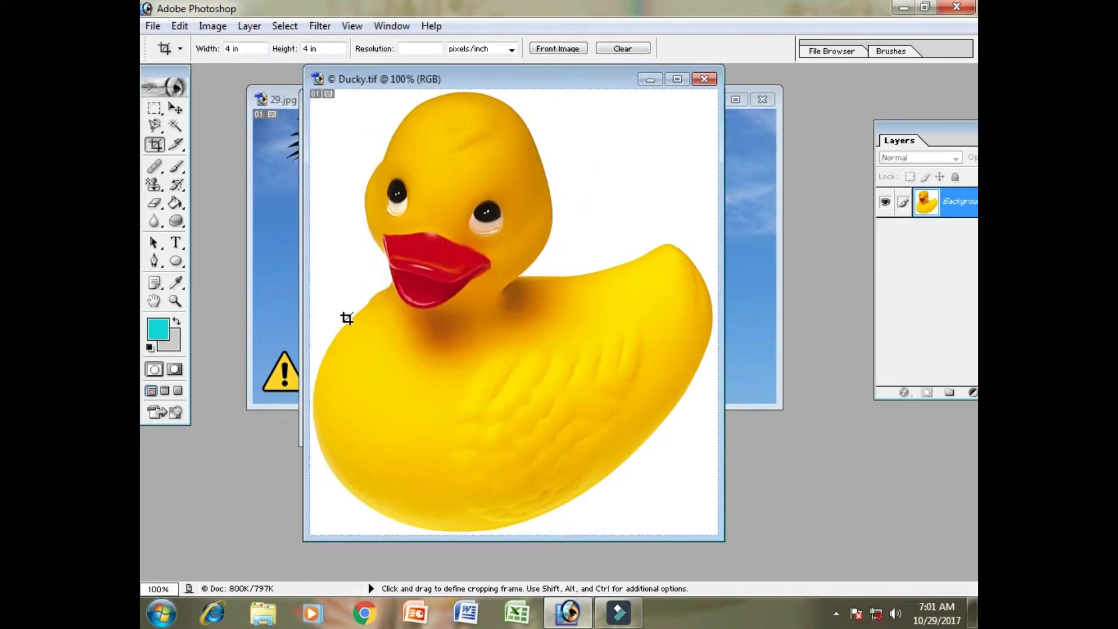
mouse_move(336, 329)
mouse_down()
mouse_move(579, 309)
mouse_move(587, 192)
mouse_move(614, 108)
mouse_move(635, 88)
mouse_up()
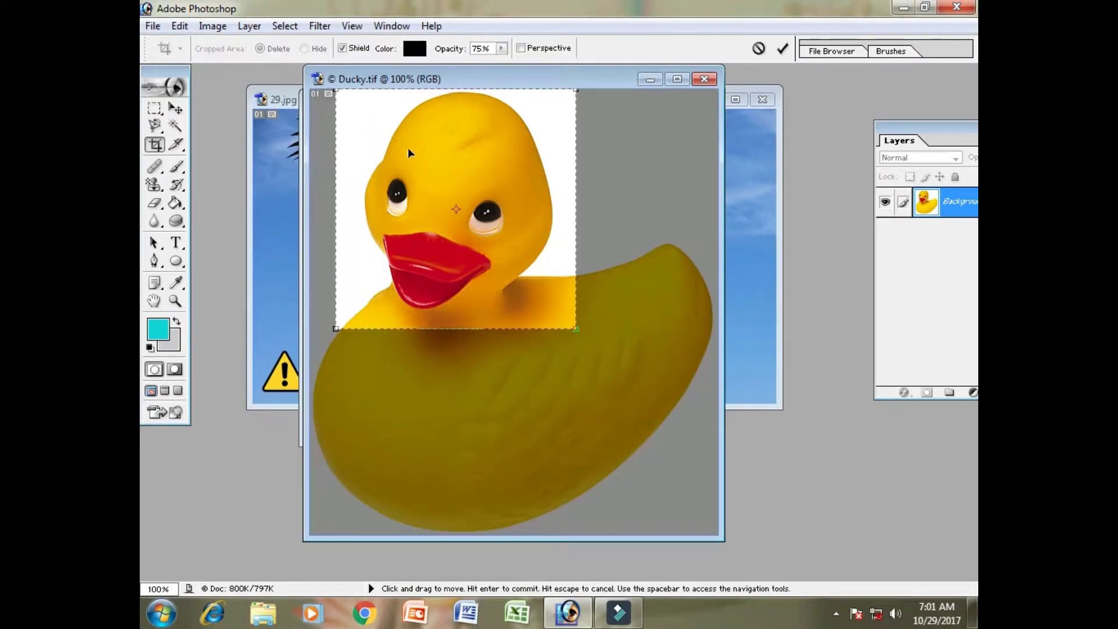
key(Return)
click(175, 109)
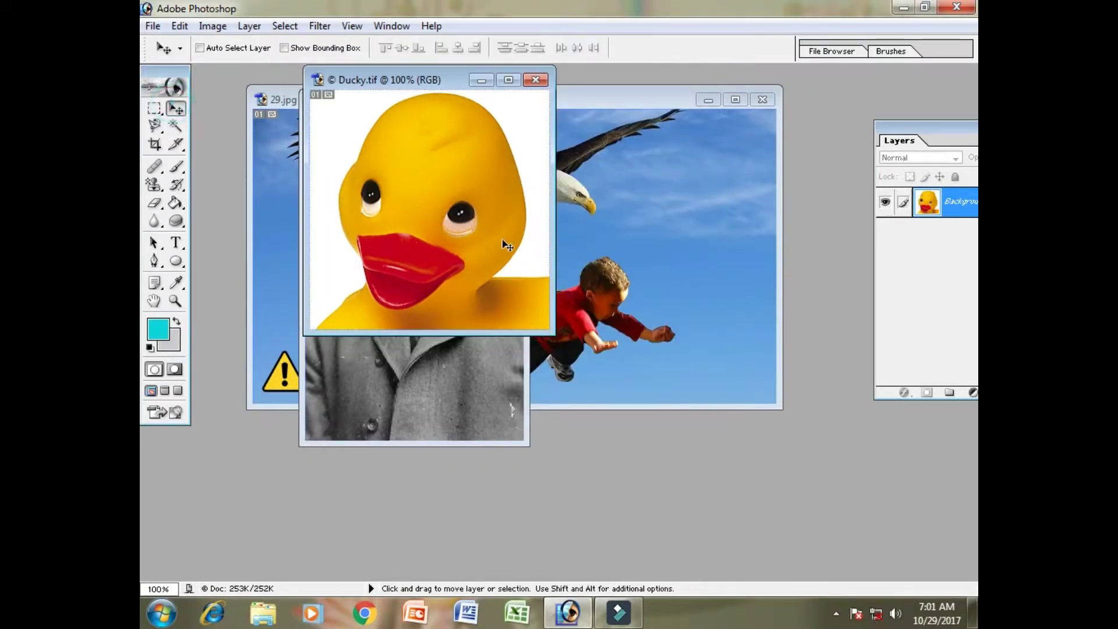
drag(502, 243, 695, 273)
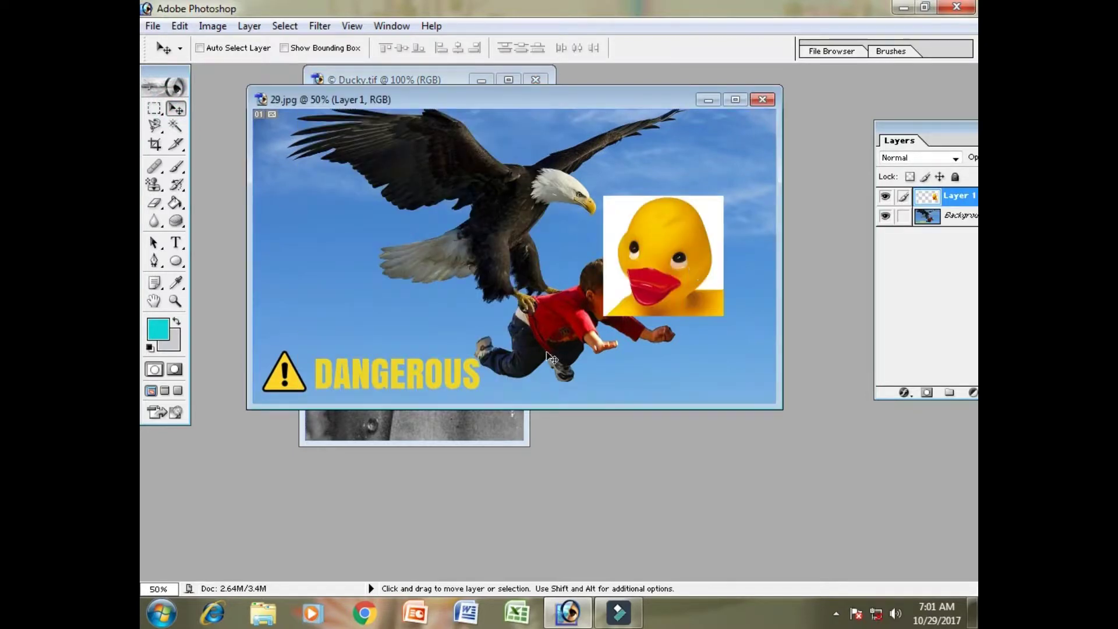
Bring the Ducky image back to the front, undo its crop and dismiss the antivirus notification.
click(479, 427)
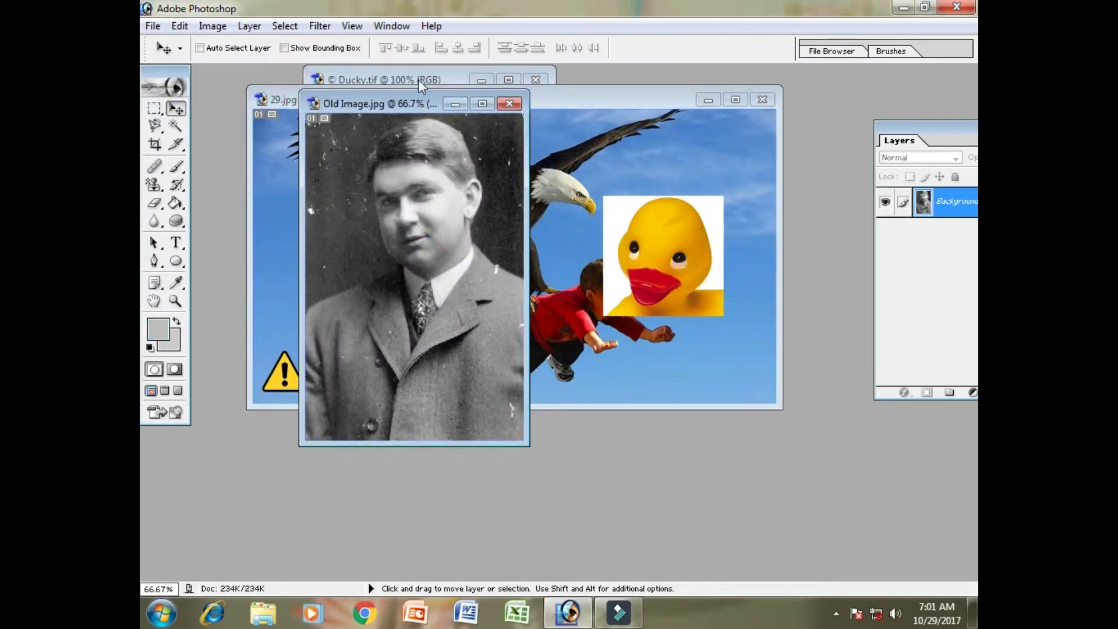
click(418, 79)
key(ctrl+z)
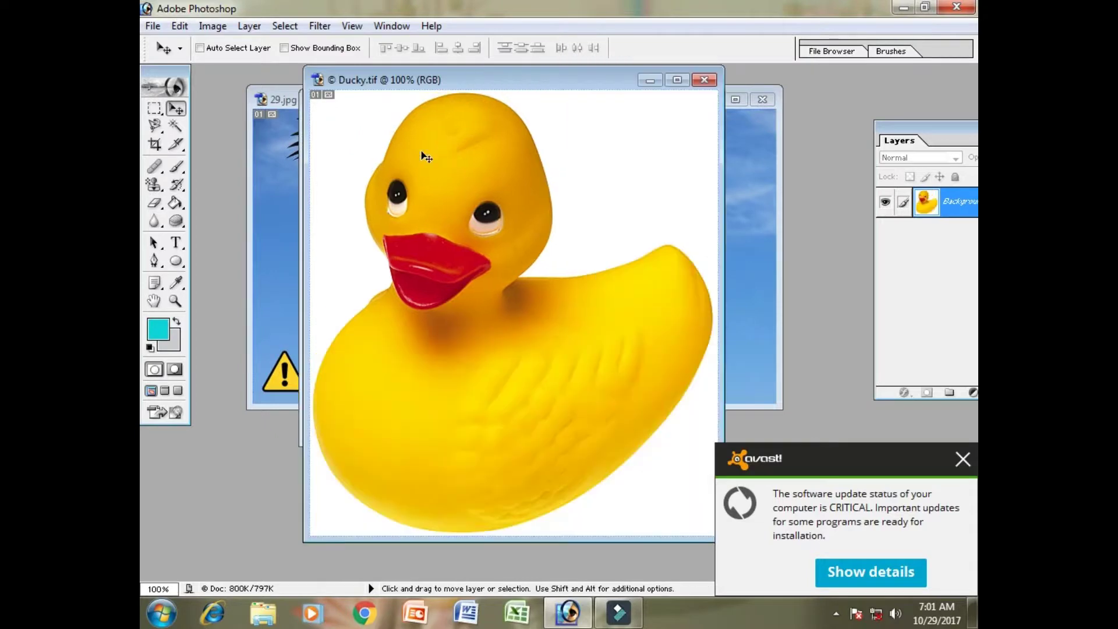
click(961, 460)
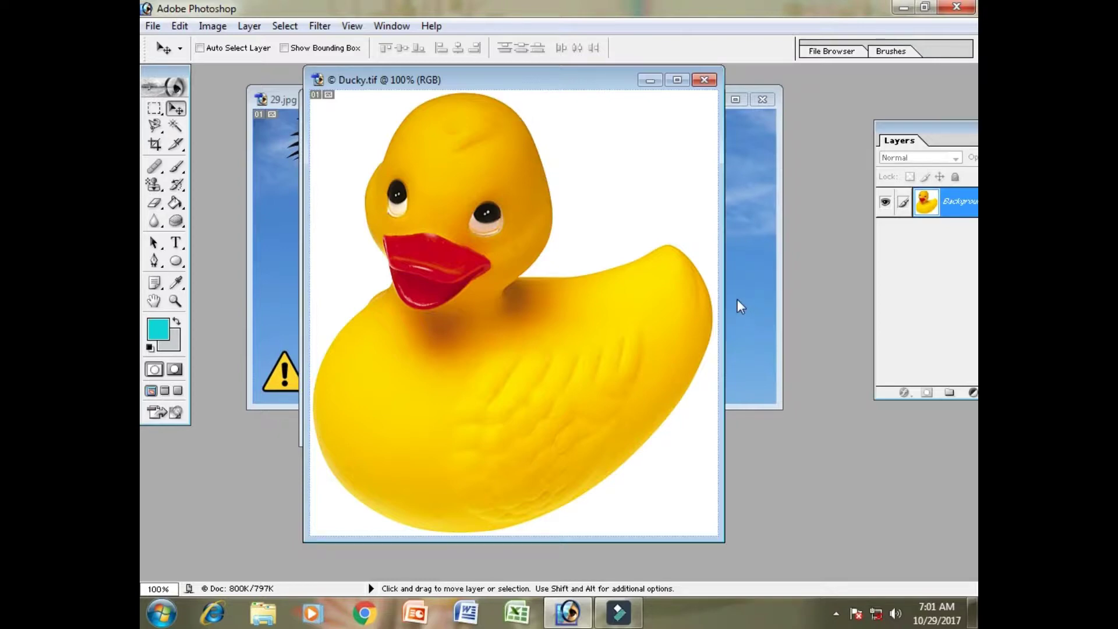
Activate the Healing Brush, bring 29.jpg to the front and move the Layers palette fully into view beside it.
click(154, 167)
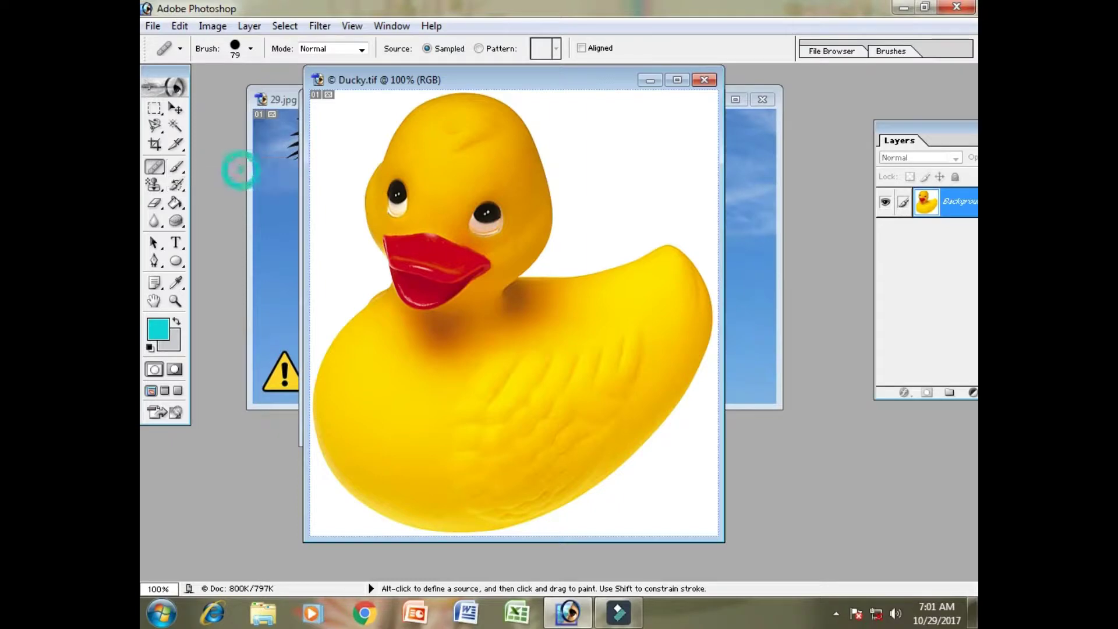
click(753, 222)
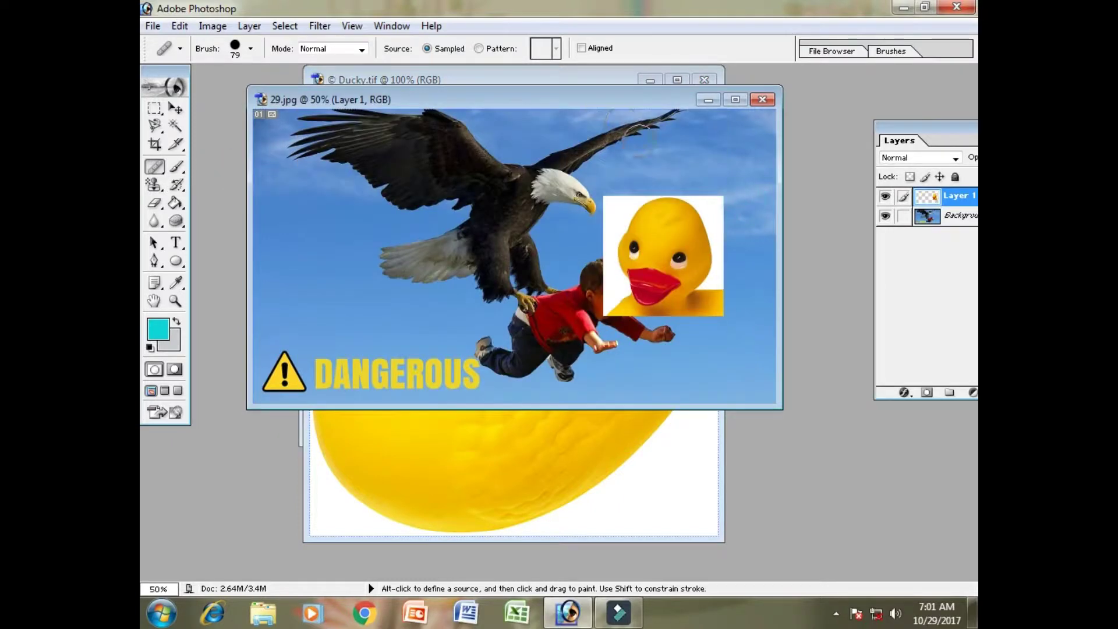
click(916, 130)
drag(861, 98, 829, 75)
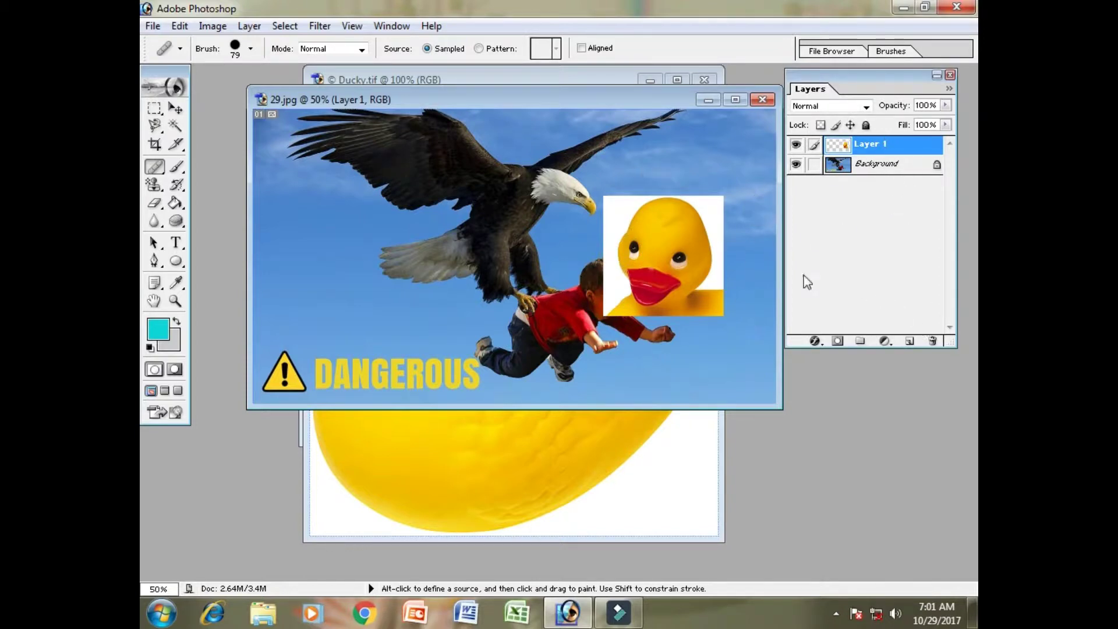
Toggle the visibility of Layer 1 and the Background in 29.jpg to compare their contents.
click(797, 147)
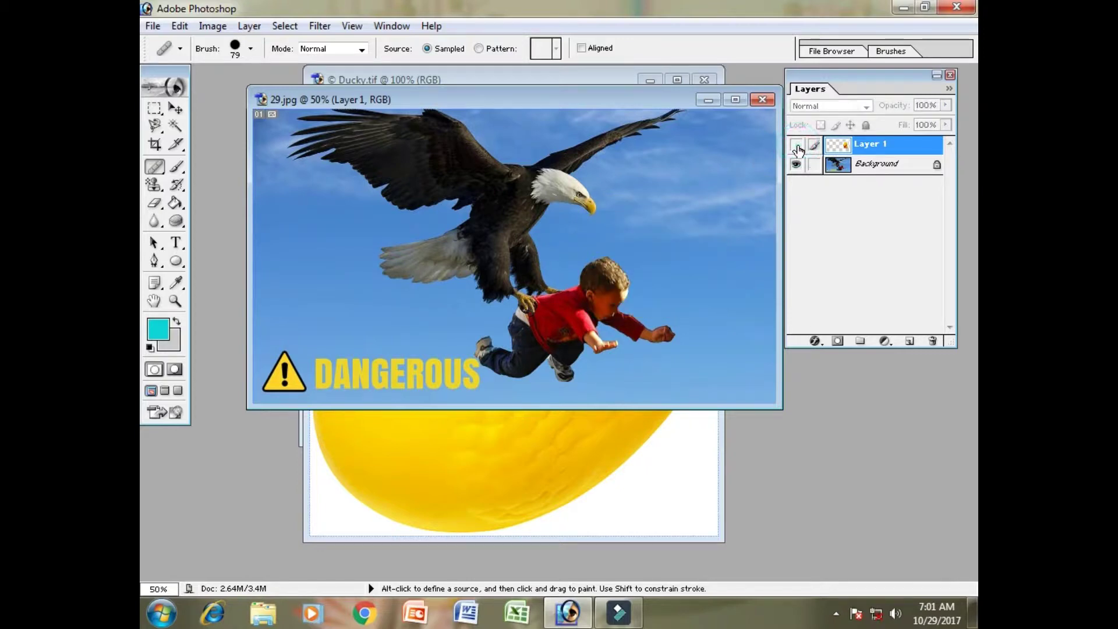
click(797, 145)
click(797, 165)
click(796, 146)
click(796, 146)
Delete Layer 1 containing the duck head from 29.jpg and shift the image window slightly.
right_click(875, 150)
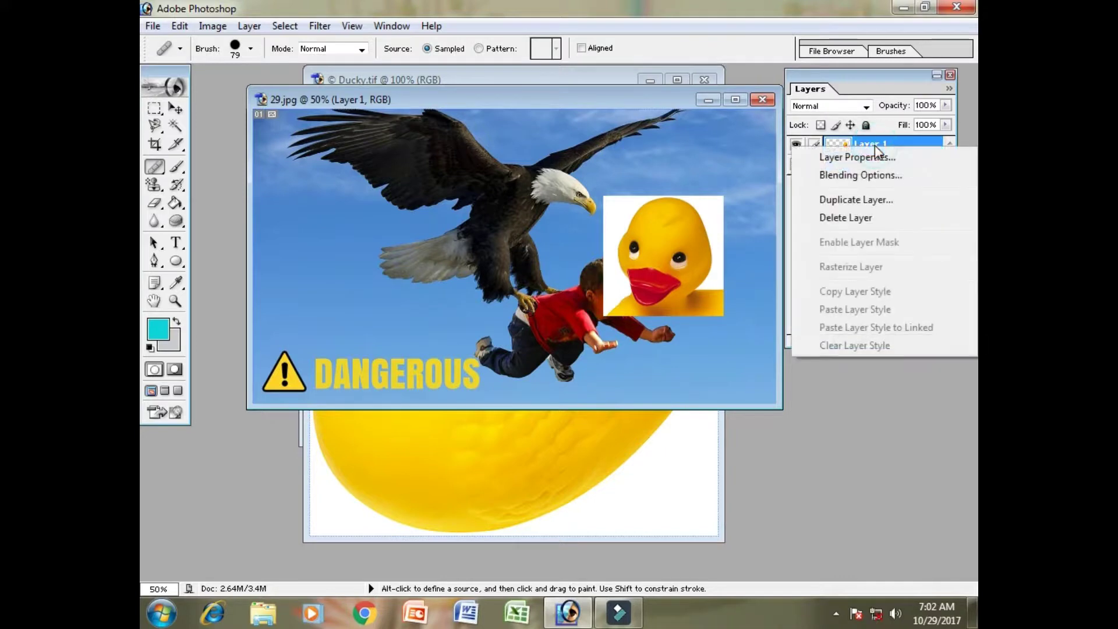
click(870, 219)
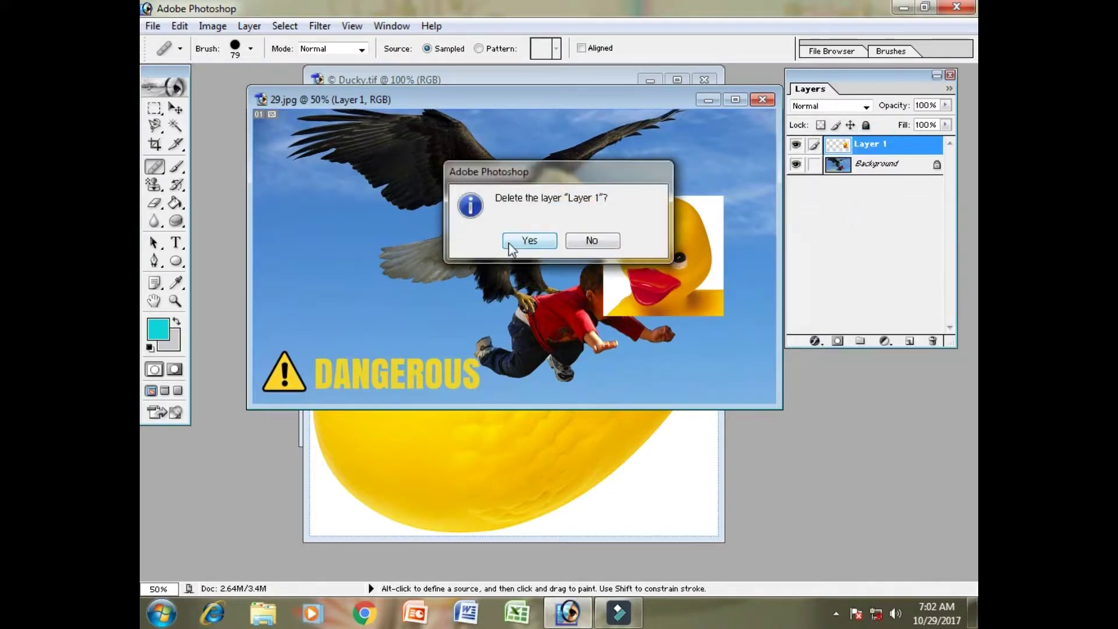
click(508, 242)
drag(488, 103, 505, 108)
Choose the Healing Brush tool and set its brush diameter to 53 px with 100% hardness.
drag(154, 167, 204, 173)
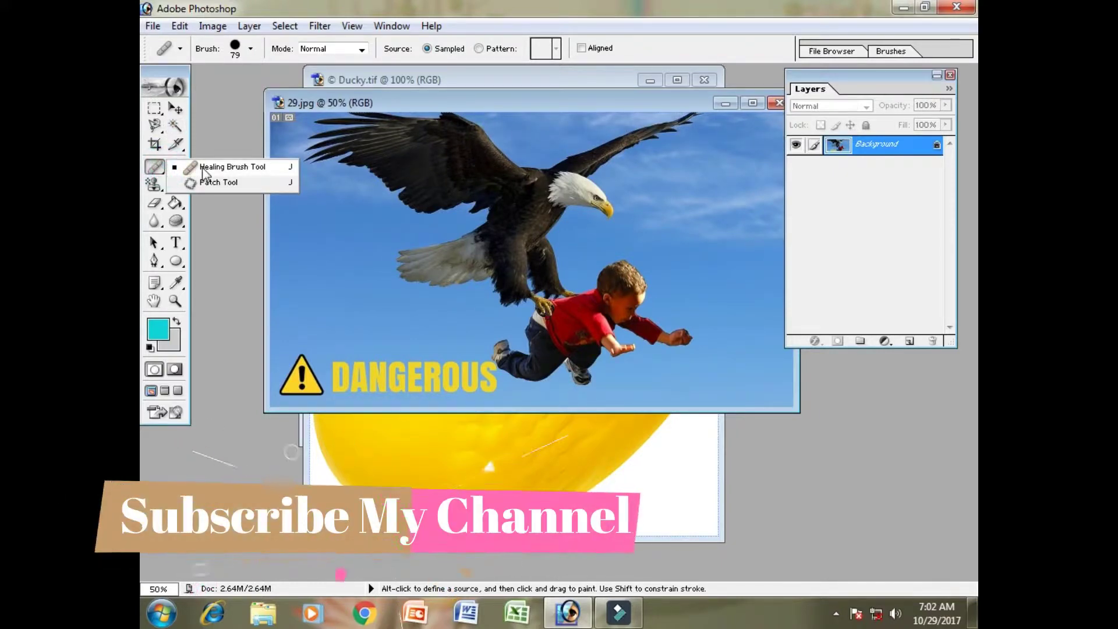
click(203, 169)
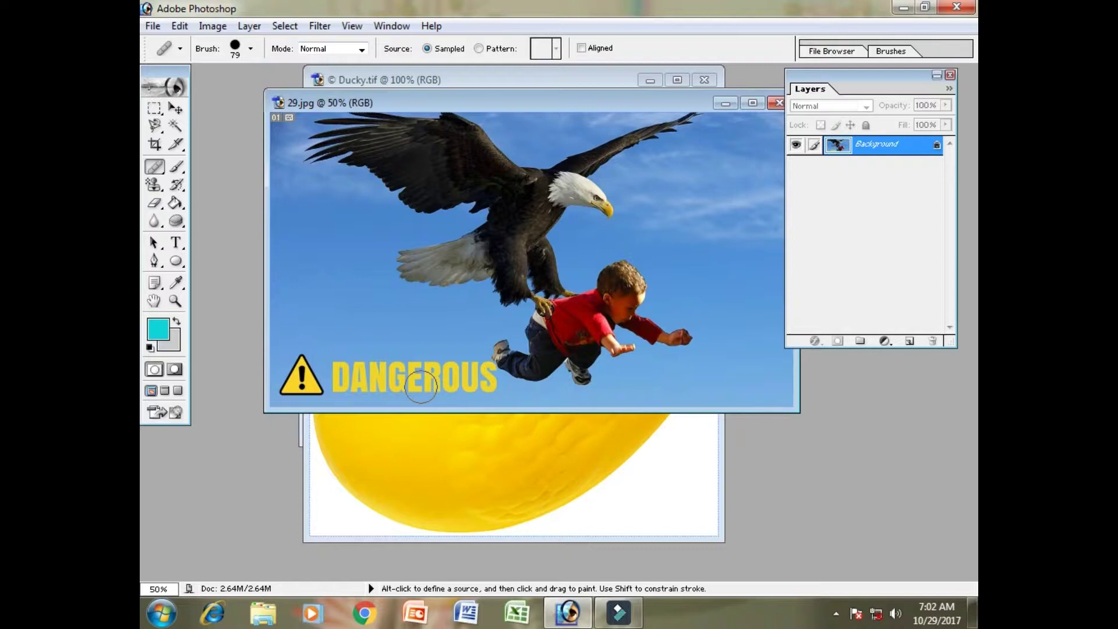
click(154, 167)
click(210, 168)
click(251, 50)
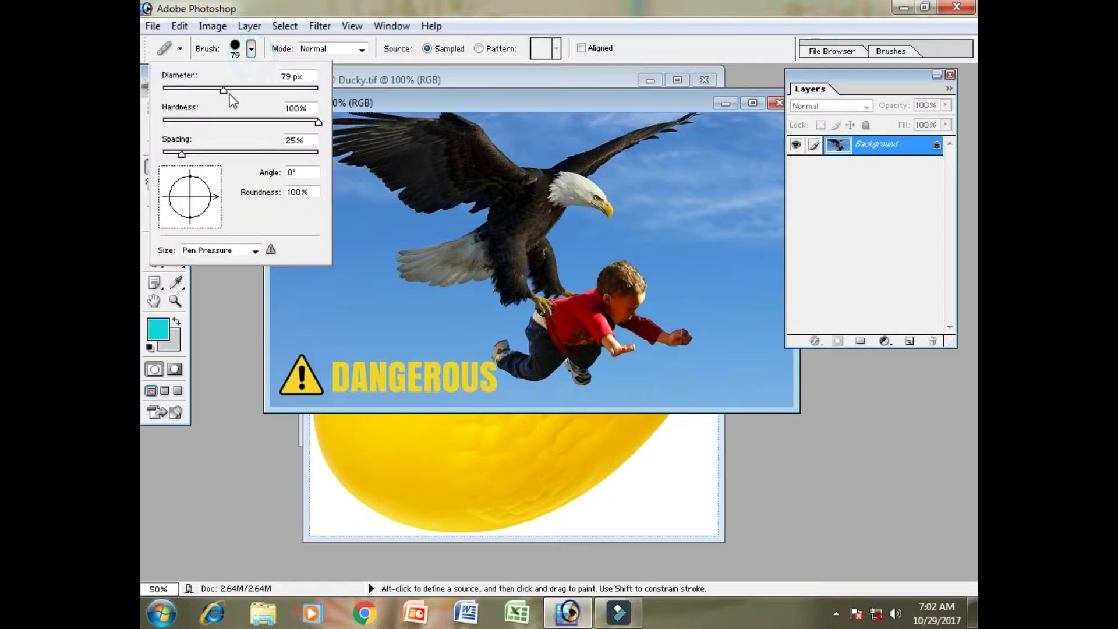
drag(223, 91, 190, 90)
mouse_move(318, 122)
mouse_down()
mouse_move(292, 124)
mouse_move(325, 123)
mouse_up()
drag(190, 91, 204, 92)
click(433, 107)
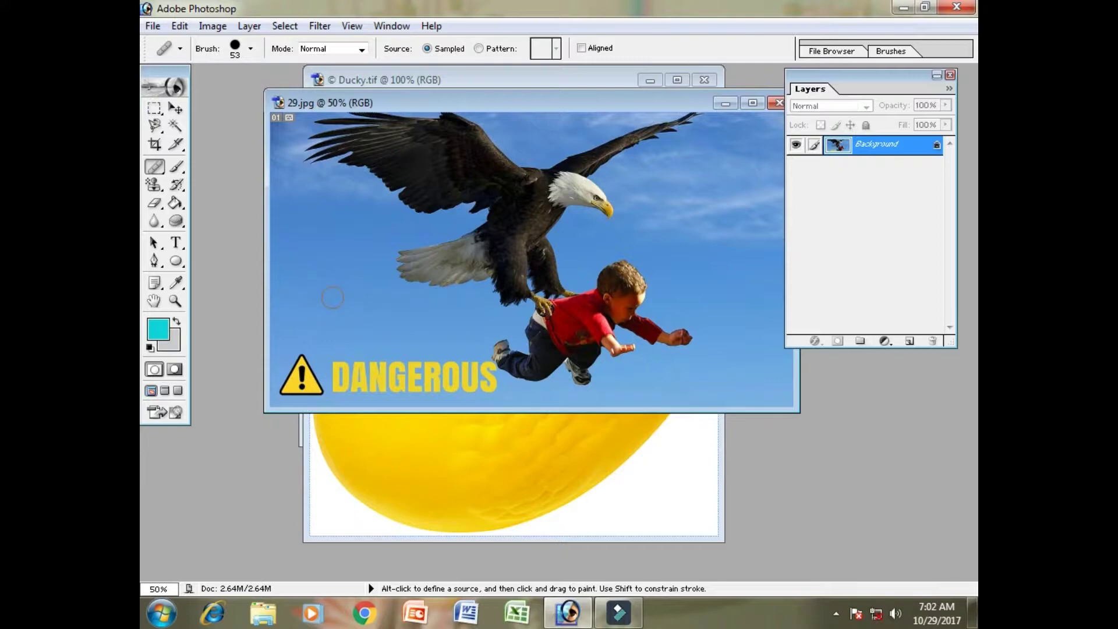
Sample the sky near the warning sign and heal over the sign and the first letters of DANGEROUS.
key(alt)
key(alt)
alt+click(329, 295)
key(alt)
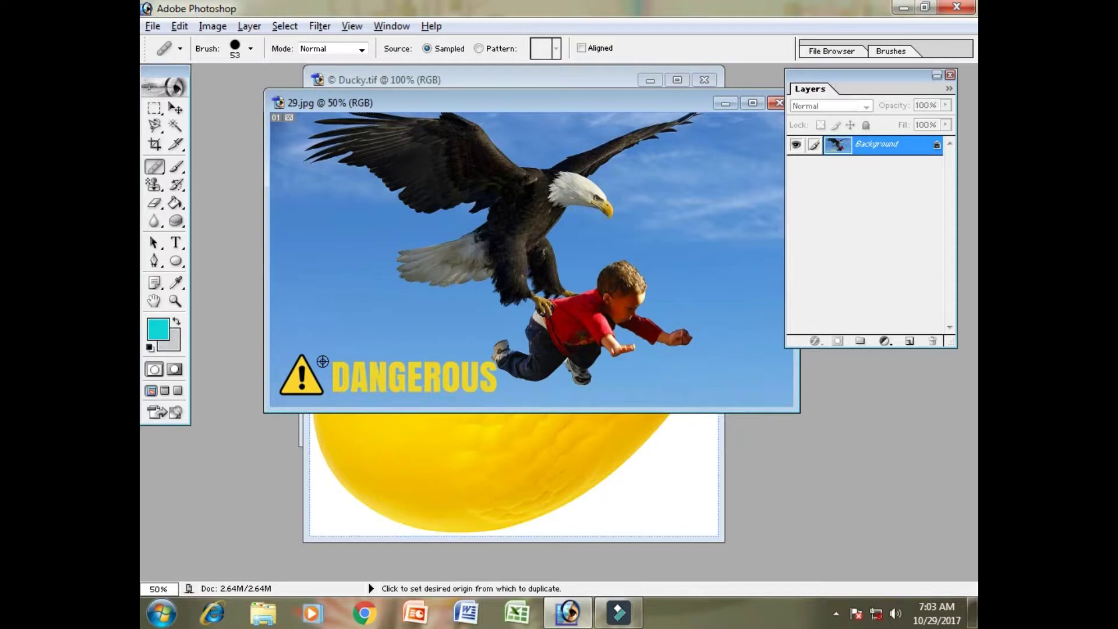
alt+click(322, 361)
mouse_move(300, 358)
mouse_down()
mouse_move(324, 374)
mouse_move(298, 355)
mouse_move(293, 372)
mouse_move(319, 388)
mouse_move(281, 388)
mouse_move(308, 388)
mouse_move(291, 364)
mouse_move(319, 393)
mouse_move(356, 390)
mouse_move(338, 388)
mouse_move(339, 364)
mouse_move(349, 402)
mouse_move(363, 360)
mouse_move(352, 387)
mouse_up()
Resample clear sky above the text and heal over the letter N.
key(alt)
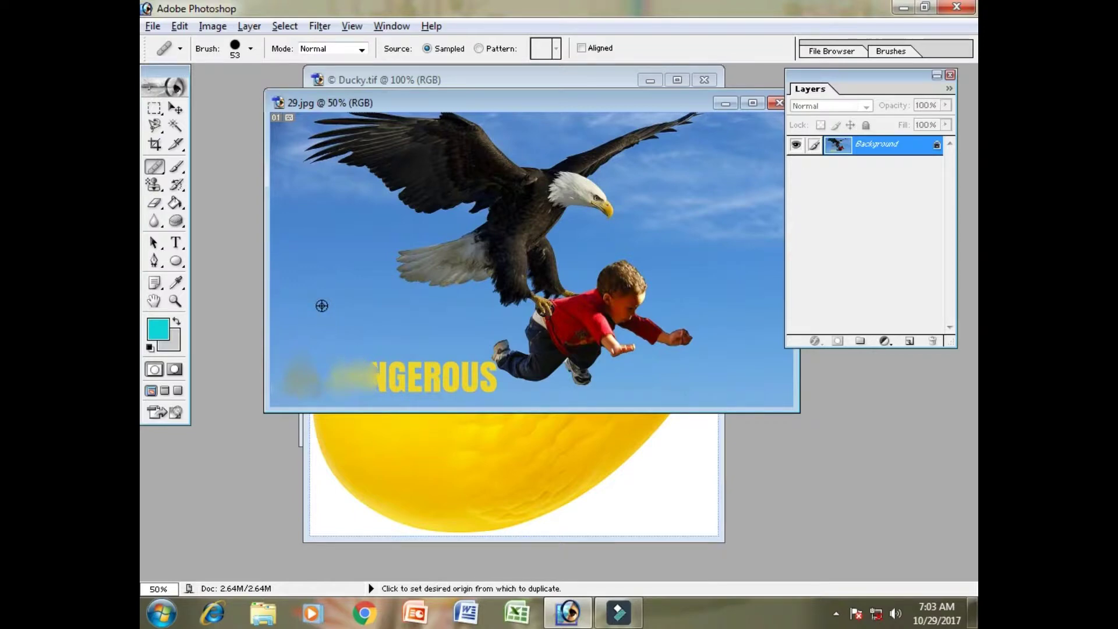
alt+click(329, 308)
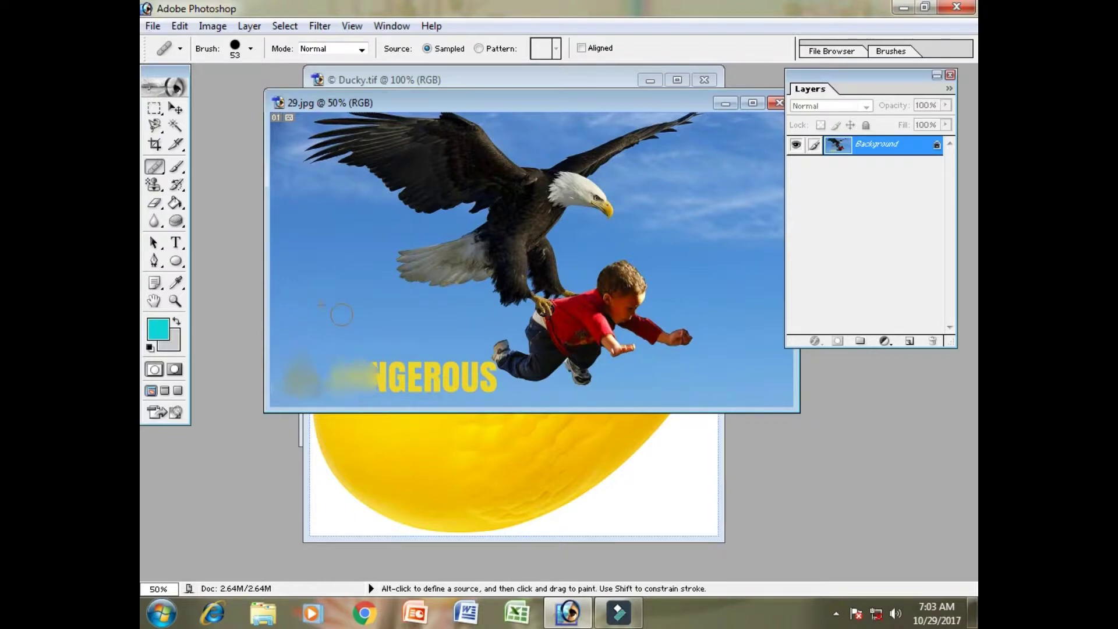
drag(376, 378, 374, 382)
Set the healing brush to 27 px diameter and 67% spacing, and dab over the lower edge of the letter G.
click(249, 50)
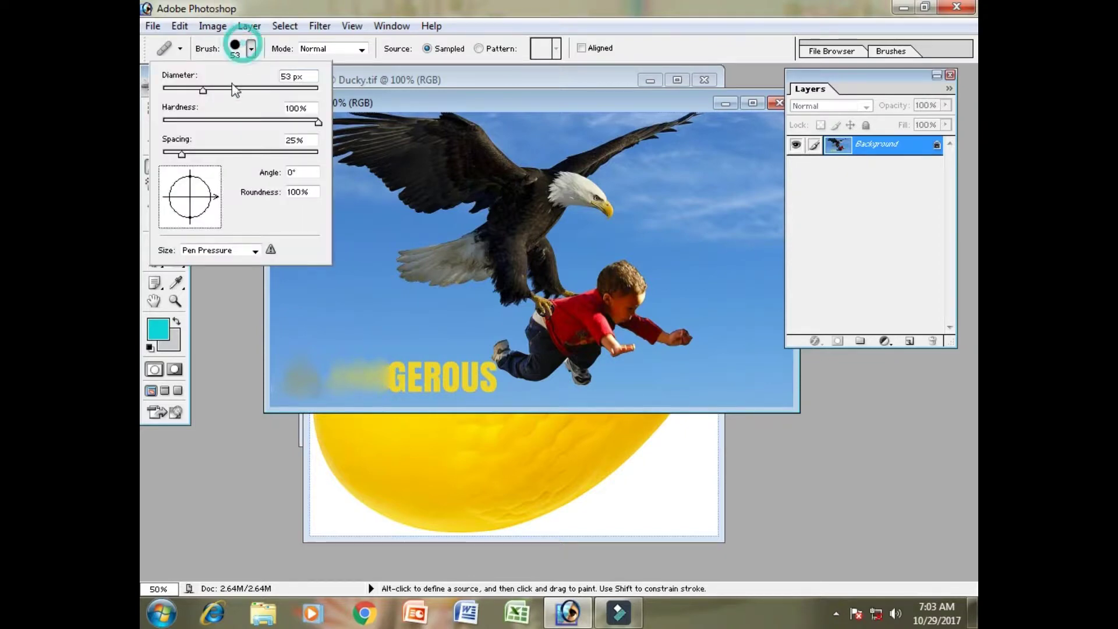
drag(204, 94, 185, 99)
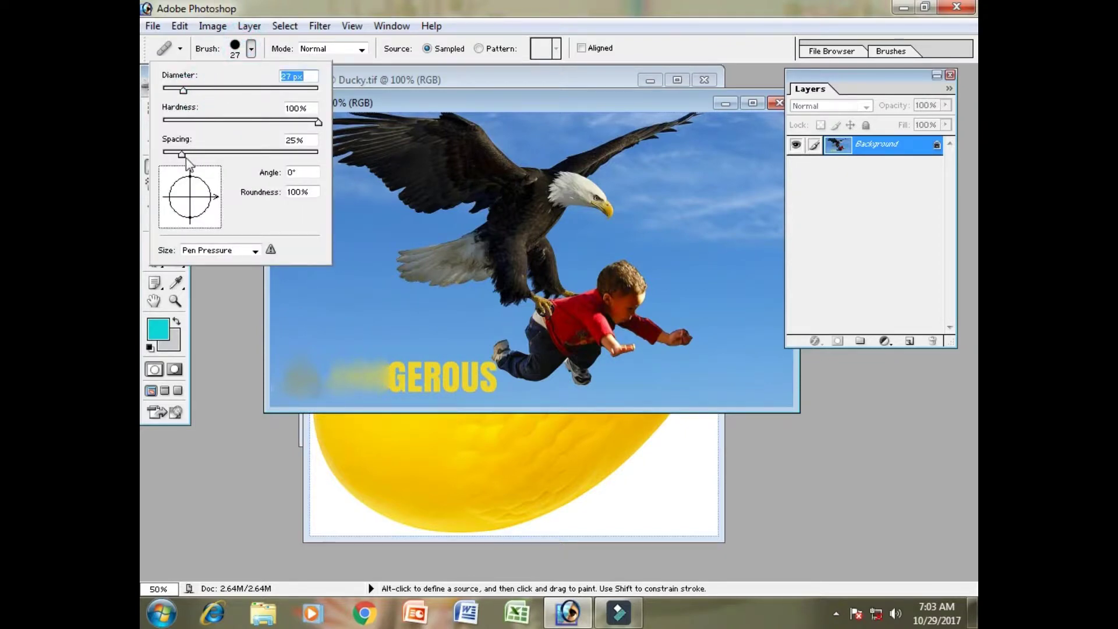
drag(181, 154, 214, 155)
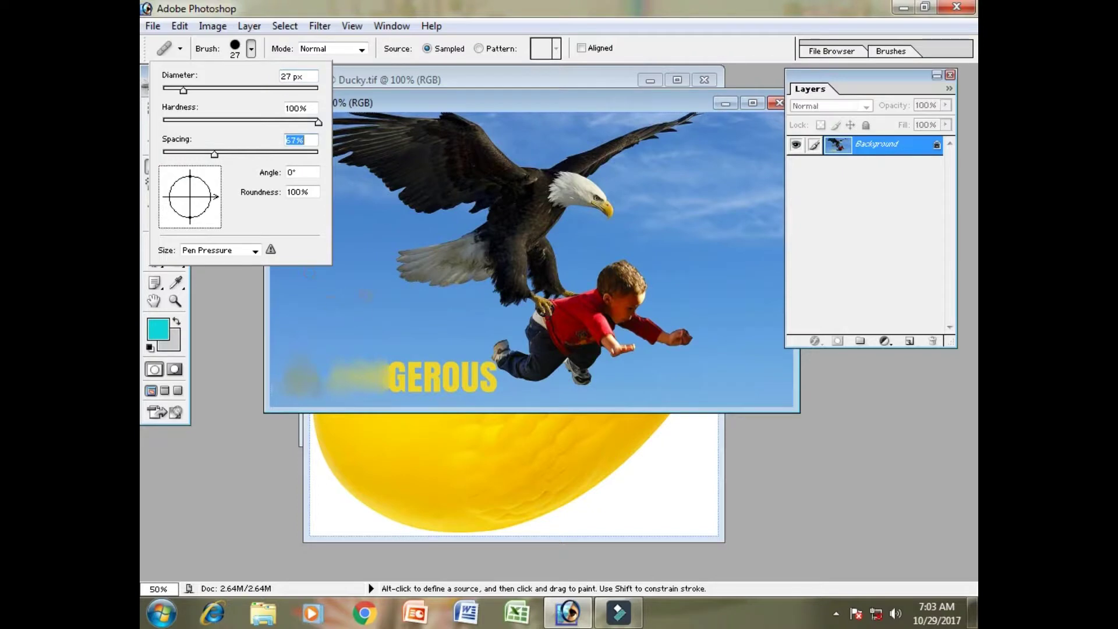
click(411, 399)
click(395, 385)
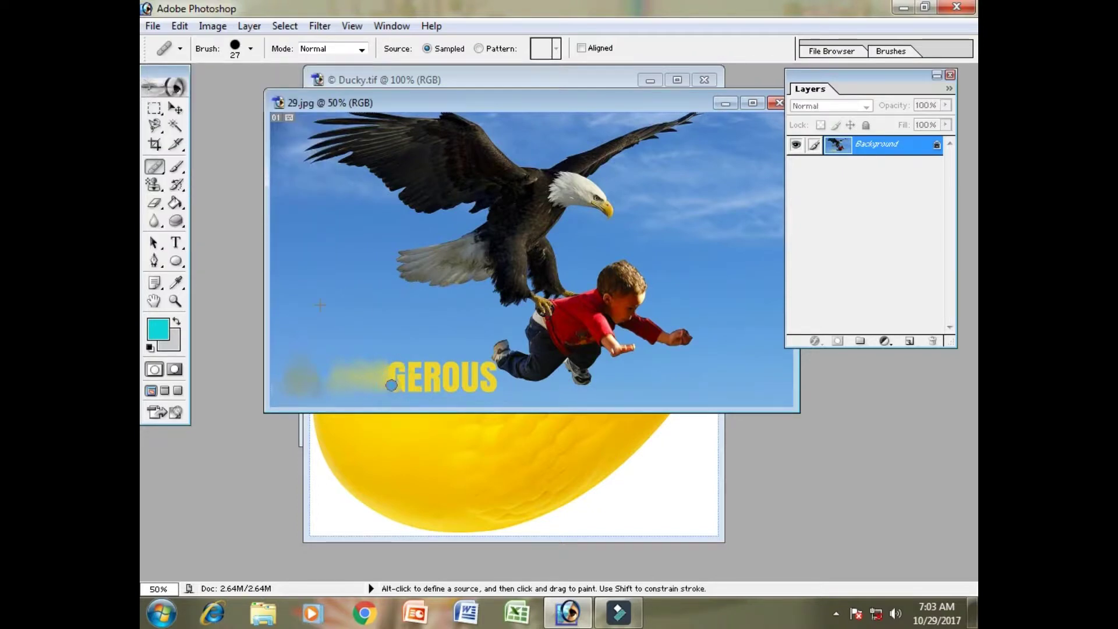
click(385, 385)
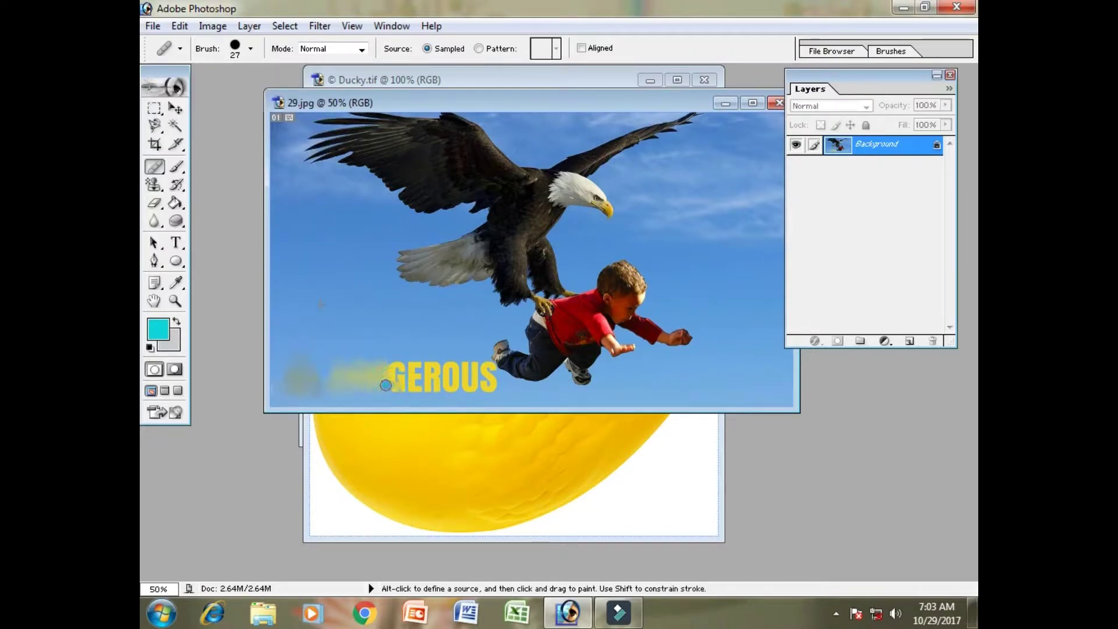
Enlarge the healing brush to 62 px and paint over the remaining GEROUS letters.
click(250, 49)
drag(183, 91, 211, 91)
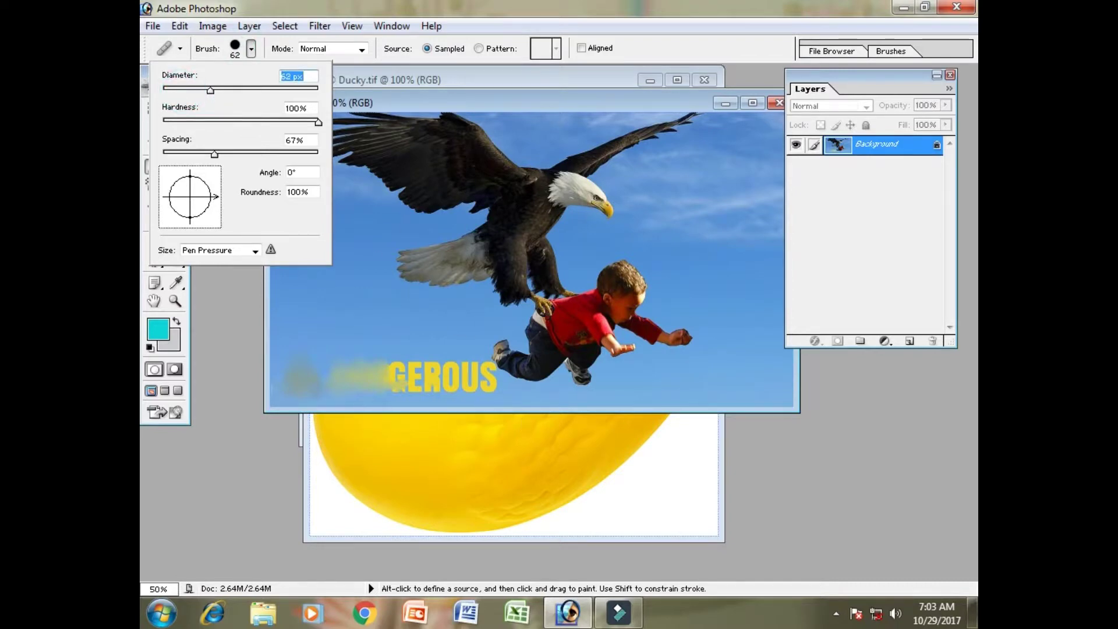
click(446, 375)
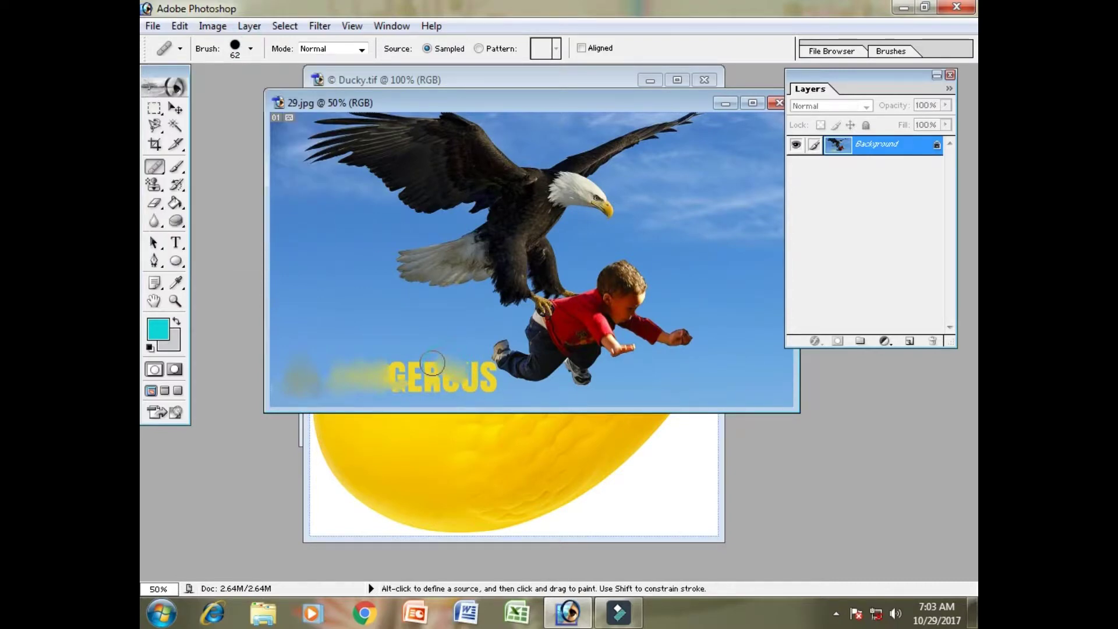
click(432, 364)
click(425, 367)
click(405, 367)
click(389, 381)
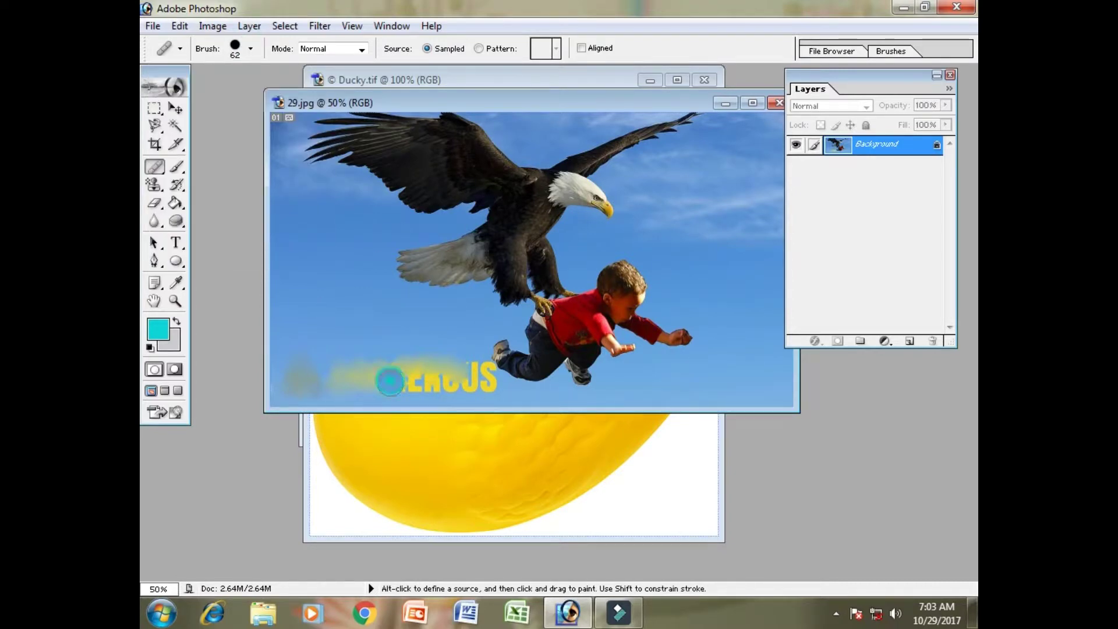
click(414, 390)
click(452, 390)
mouse_move(494, 391)
mouse_down()
mouse_move(403, 378)
mouse_move(432, 393)
mouse_move(390, 391)
mouse_move(415, 365)
mouse_up()
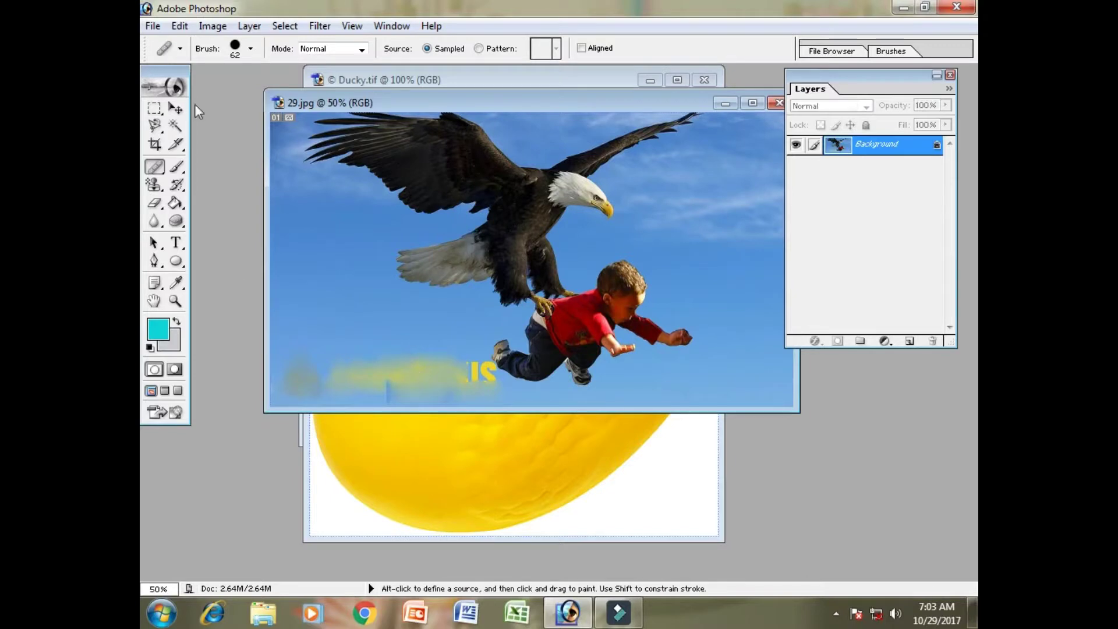
Set the Healing Brush mode to Darken and paint over the yellow smears where the sign and text were.
click(362, 50)
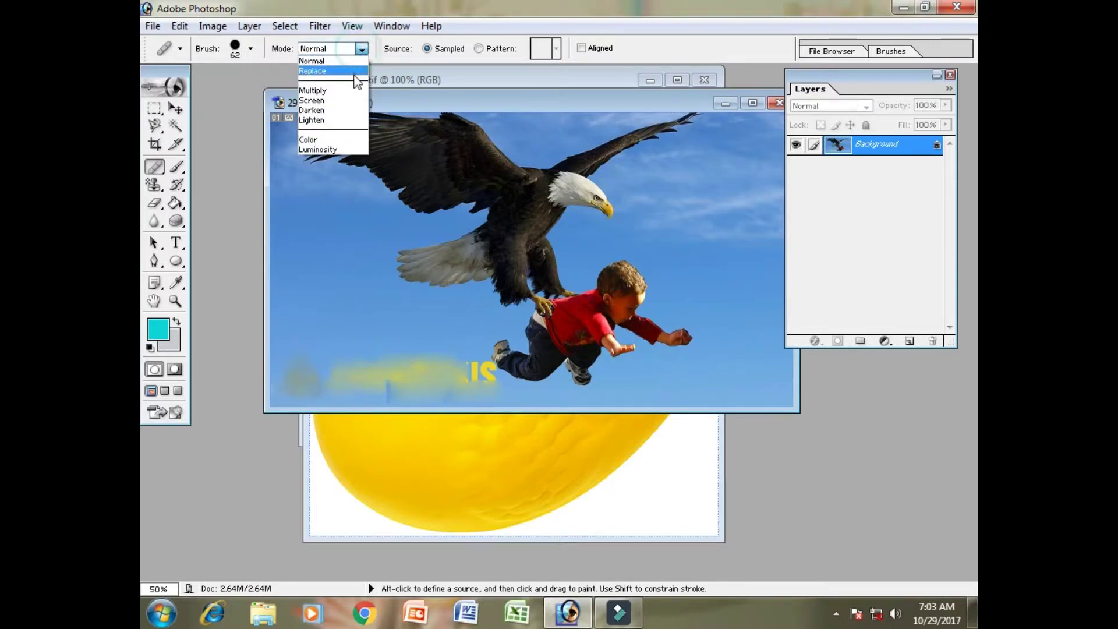
click(343, 111)
mouse_move(376, 386)
mouse_down()
mouse_move(355, 379)
mouse_move(396, 382)
mouse_up()
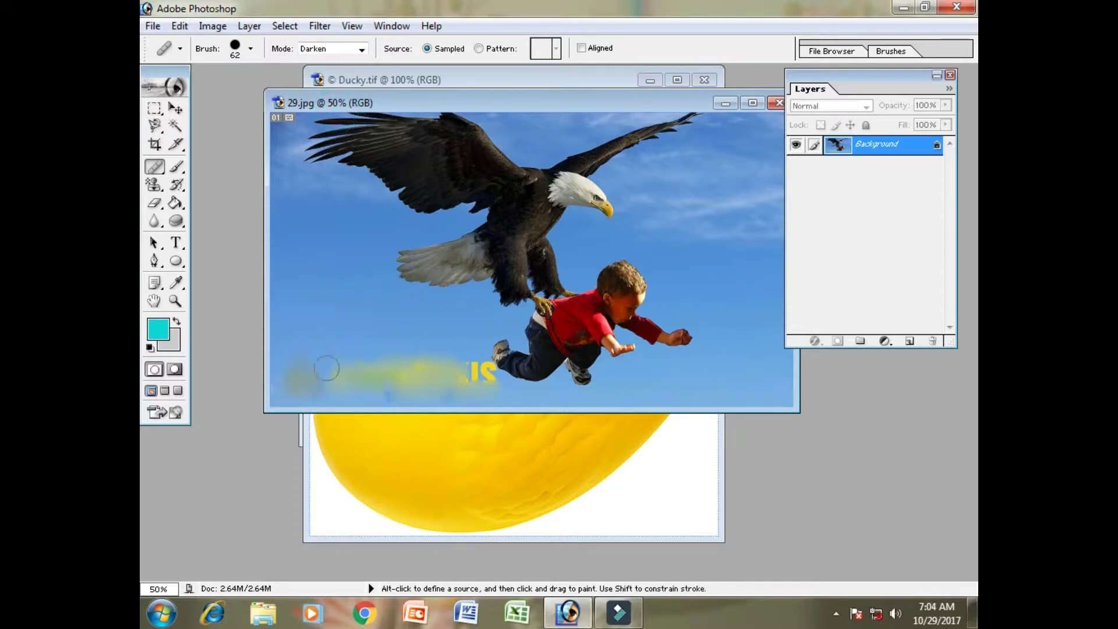
drag(327, 368, 300, 376)
Set the healing brush diameter to 30 px and paint in Darken mode over the leftover US letters and yellow smears.
click(250, 49)
mouse_move(227, 90)
mouse_down()
mouse_move(201, 93)
mouse_move(197, 108)
mouse_up()
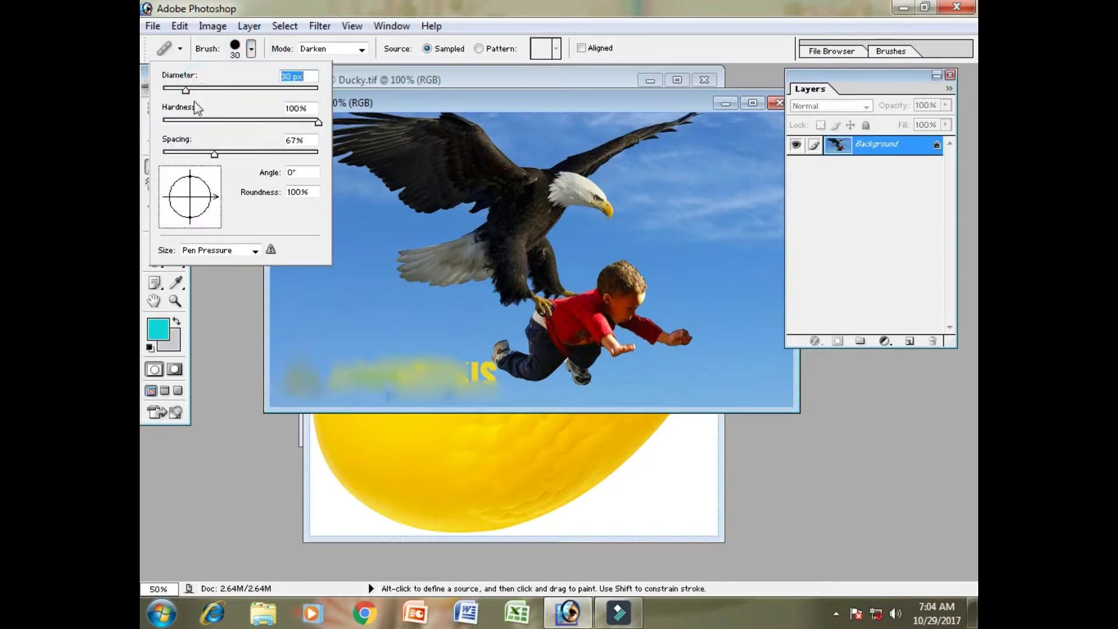
mouse_move(468, 379)
mouse_down()
mouse_move(488, 378)
mouse_move(475, 369)
mouse_move(468, 385)
mouse_move(505, 389)
mouse_move(381, 377)
mouse_up()
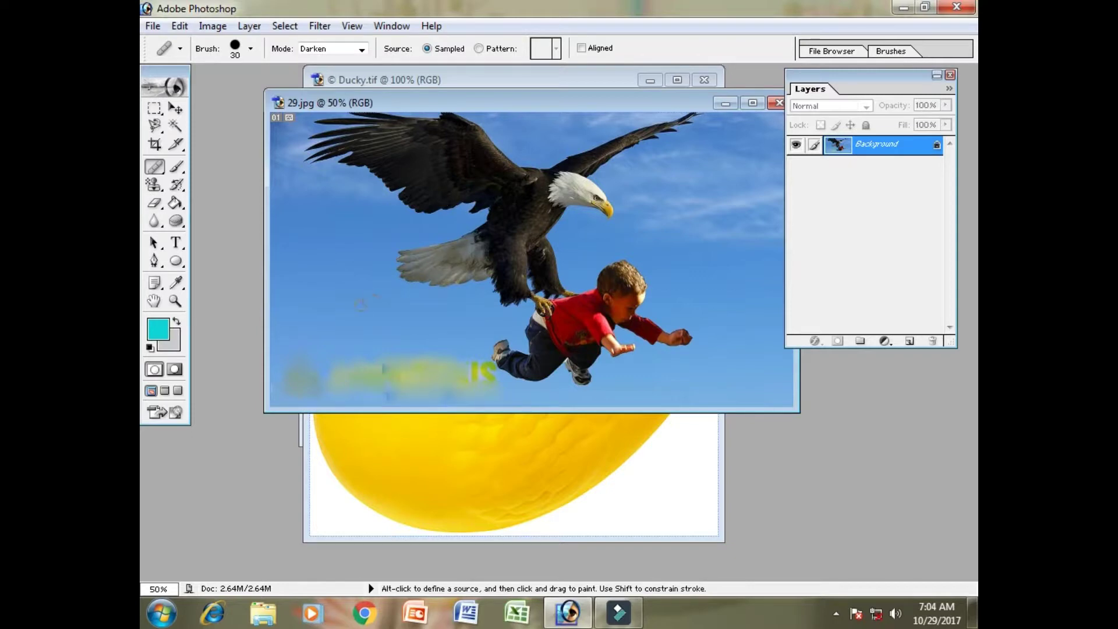
Resample clear sky above the smeared text and dab over the yellow-green smears and their lower edge.
alt+click(313, 315)
click(359, 380)
click(371, 363)
click(356, 368)
click(386, 370)
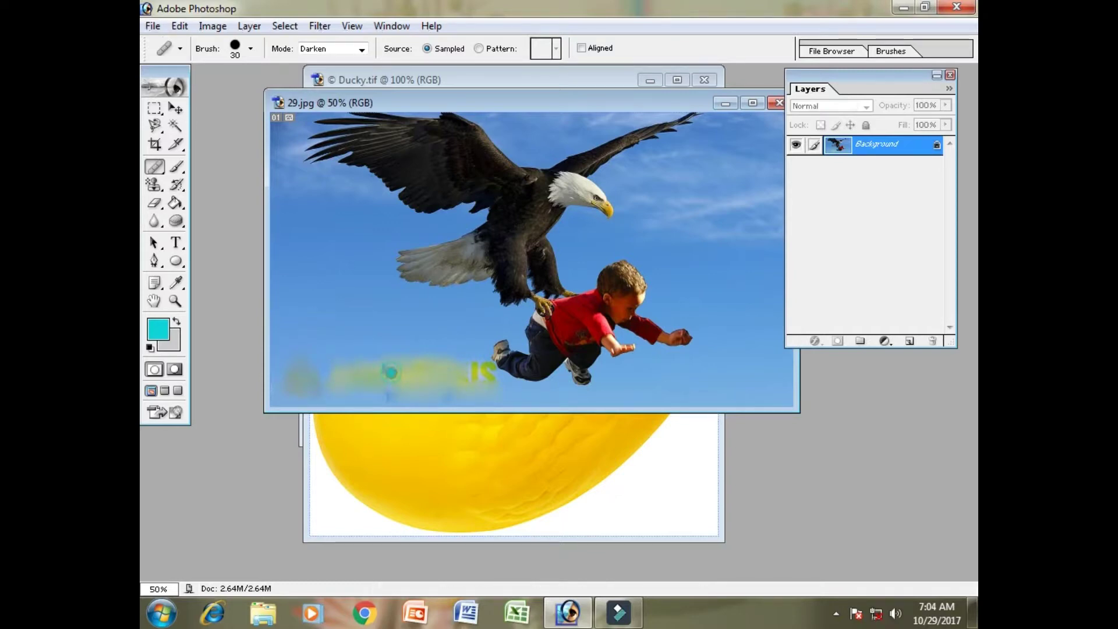
click(369, 374)
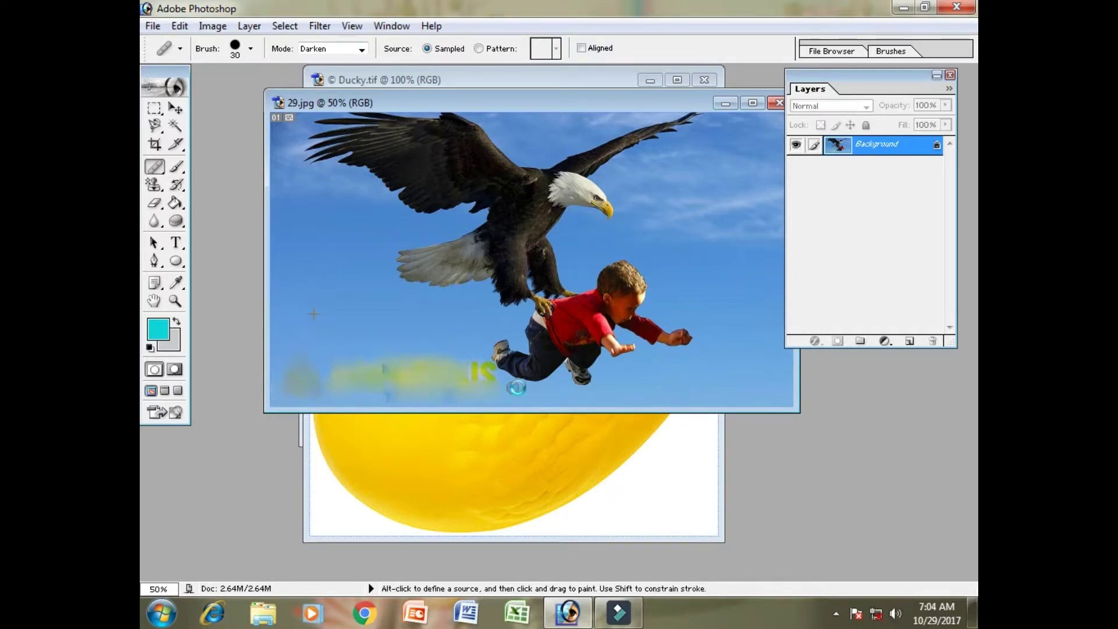
drag(471, 391, 425, 388)
Enlarge the healing brush to 70 px and paint across the whole smeared text area.
click(251, 49)
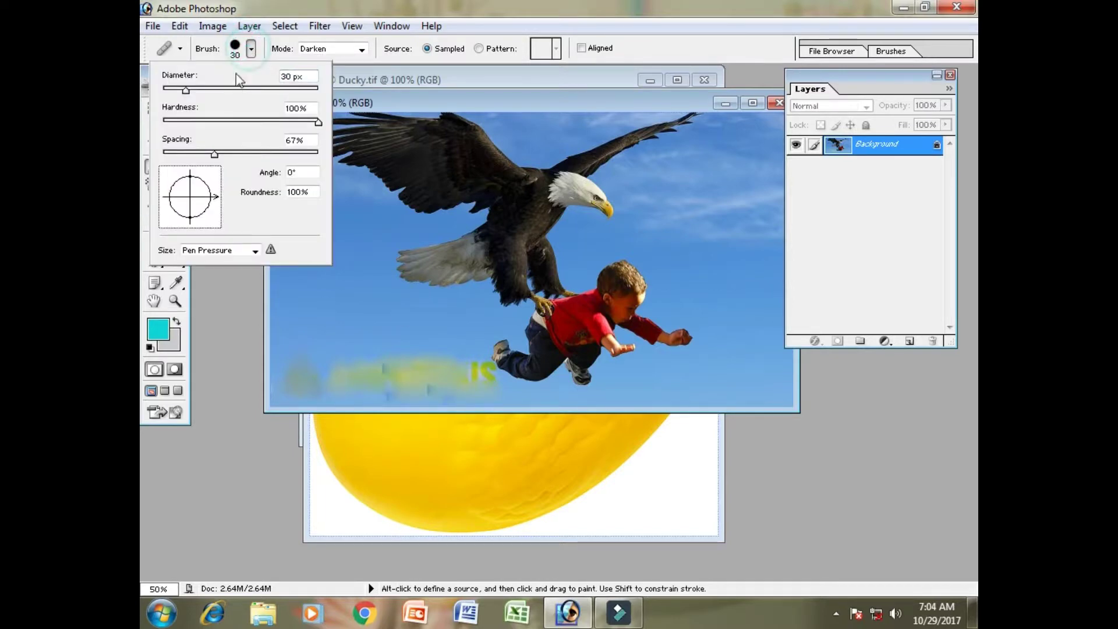
click(183, 87)
click(379, 381)
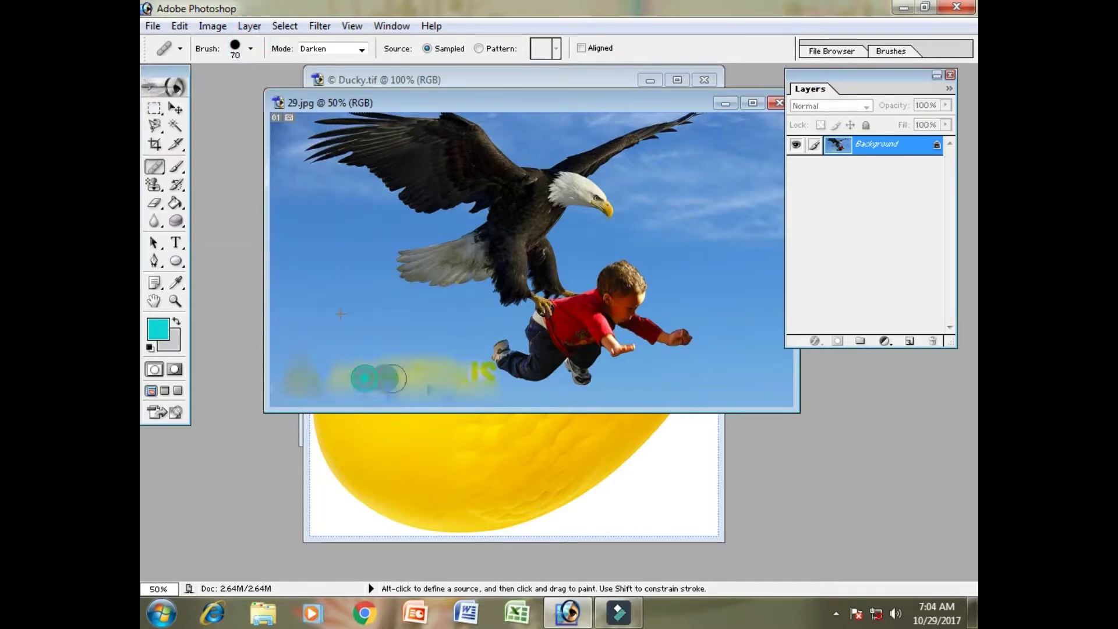
mouse_move(349, 366)
mouse_down()
mouse_move(415, 363)
mouse_move(362, 392)
mouse_move(474, 383)
mouse_up()
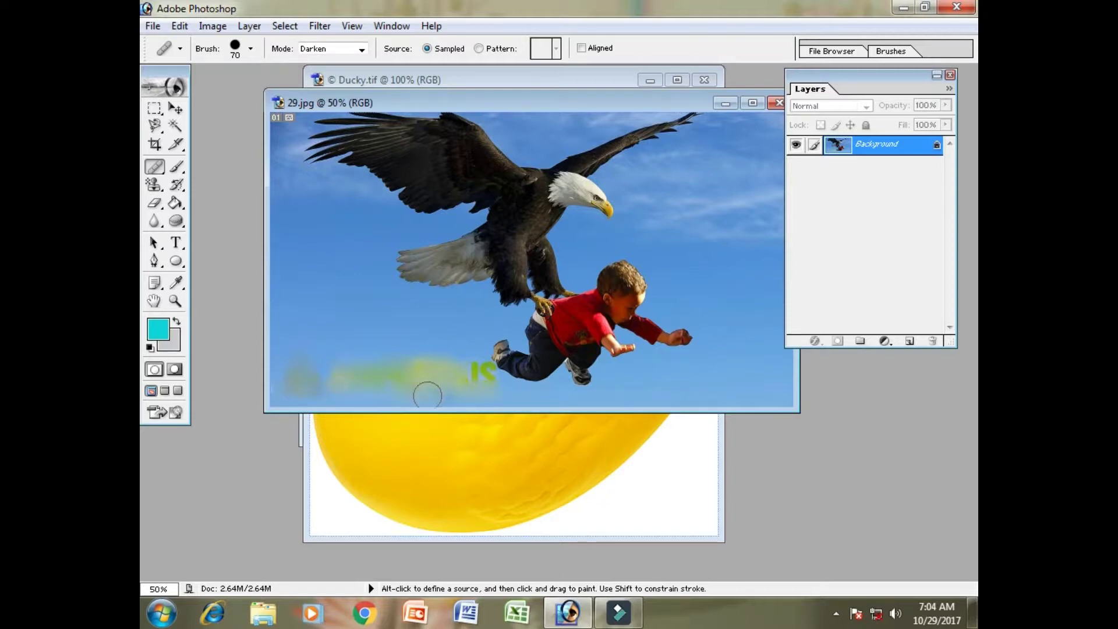
Reselect the Healing Brush, set it to 45 px diameter and 45% spacing, and heal over the smear where the warning sign was.
click(155, 167)
click(197, 166)
click(154, 167)
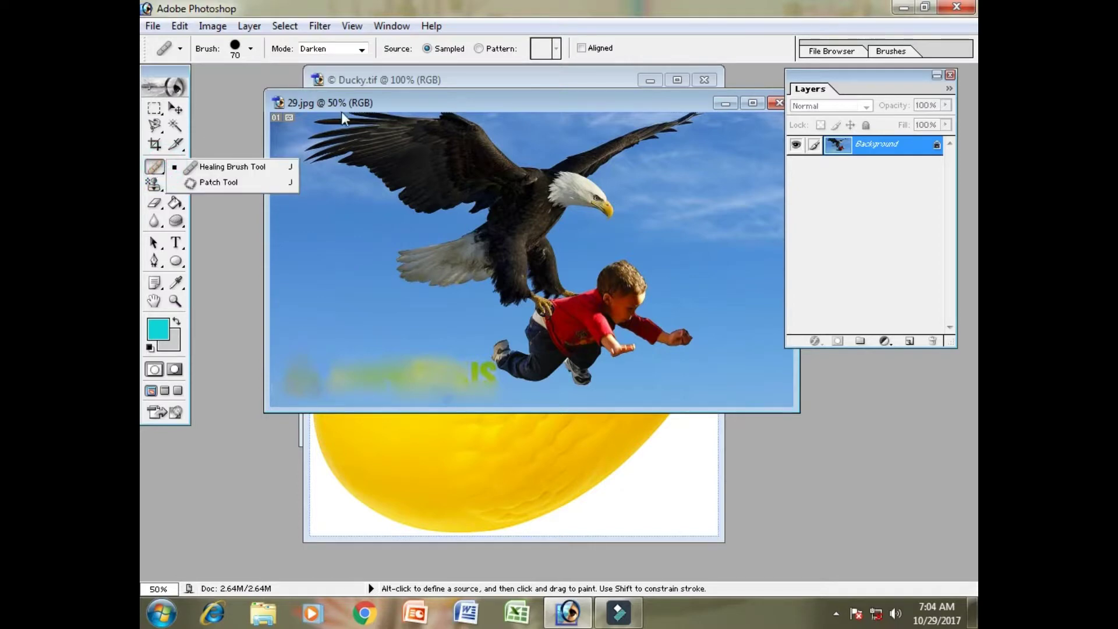
click(222, 167)
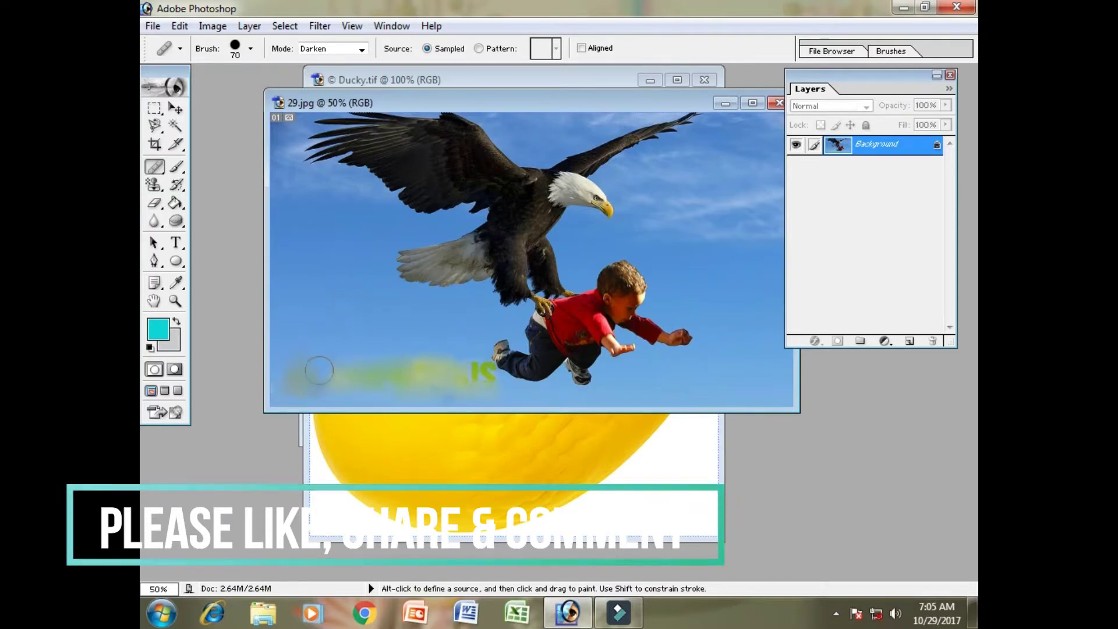
click(251, 49)
mouse_move(205, 96)
mouse_down()
mouse_move(174, 95)
mouse_move(188, 97)
mouse_up()
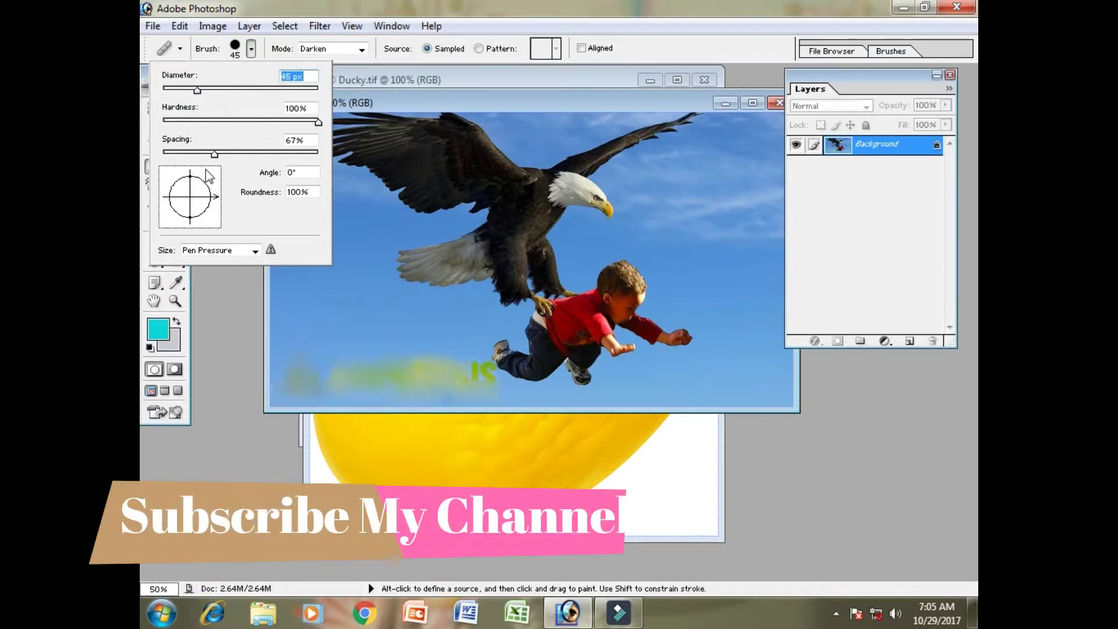
mouse_move(214, 154)
mouse_down()
mouse_move(180, 155)
mouse_move(198, 163)
mouse_up()
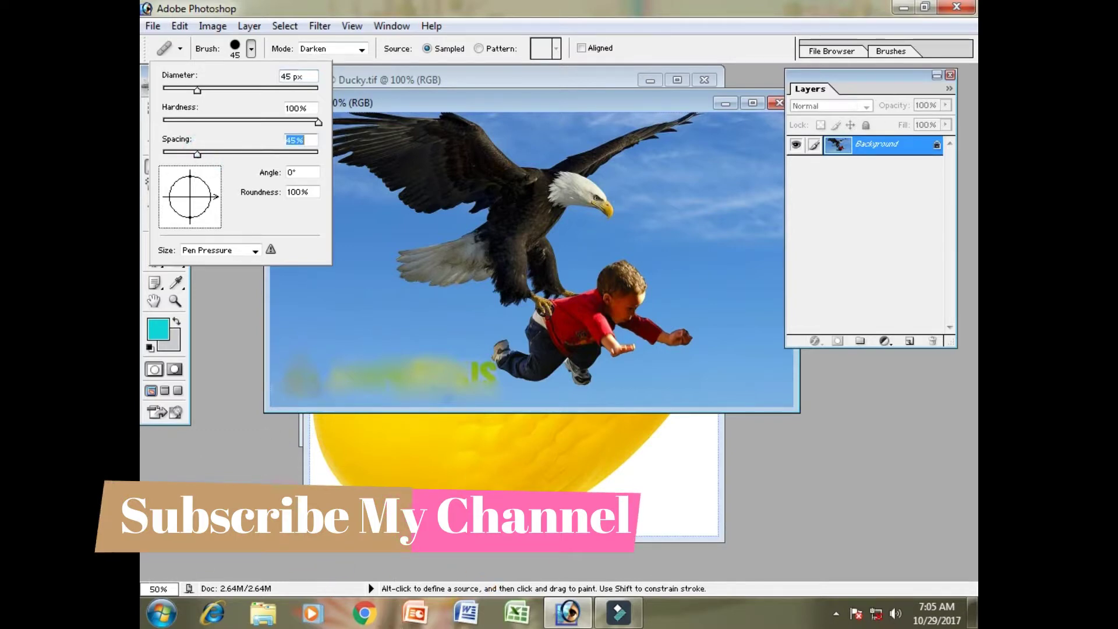
click(298, 376)
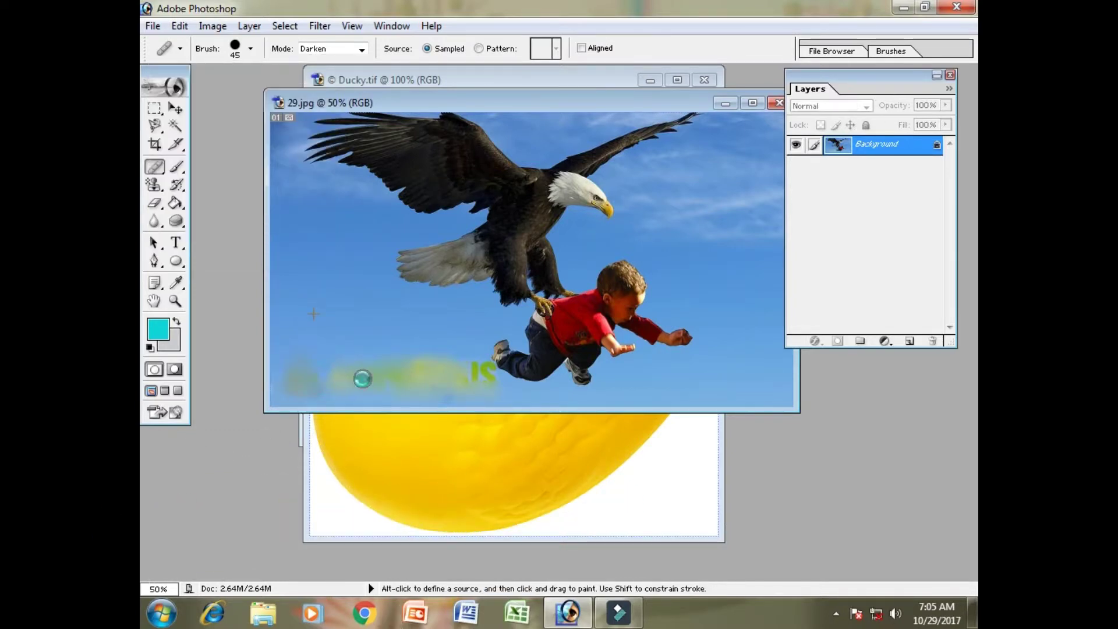
Set the Healing Brush mode to Normal and paint over the leftover US letters.
click(362, 50)
click(318, 60)
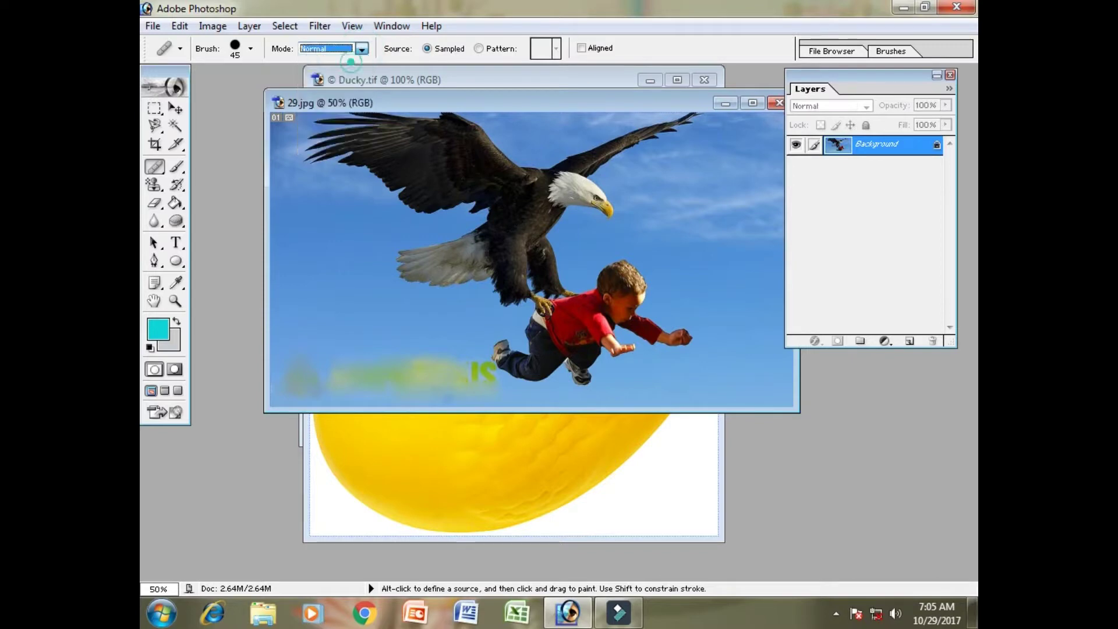
mouse_move(448, 387)
mouse_down()
mouse_move(492, 369)
mouse_move(454, 379)
mouse_move(478, 381)
mouse_move(493, 380)
mouse_move(414, 367)
mouse_move(430, 376)
mouse_up()
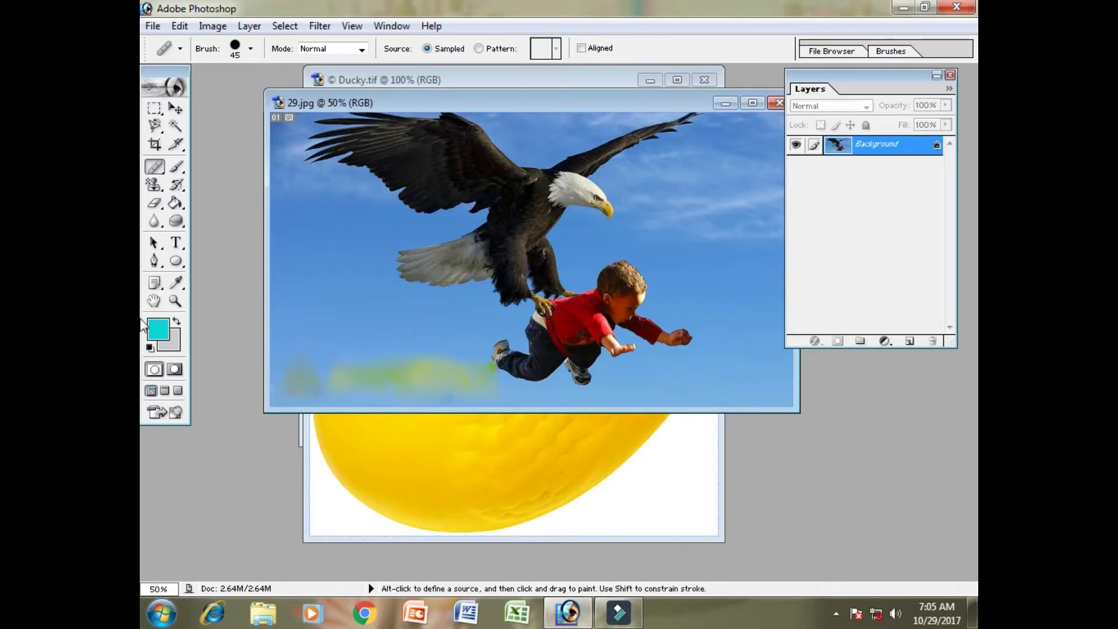
With the Patch Tool in Source mode, outline the whole smeared area, patch it from the clear sky above, and deselect.
click(147, 170)
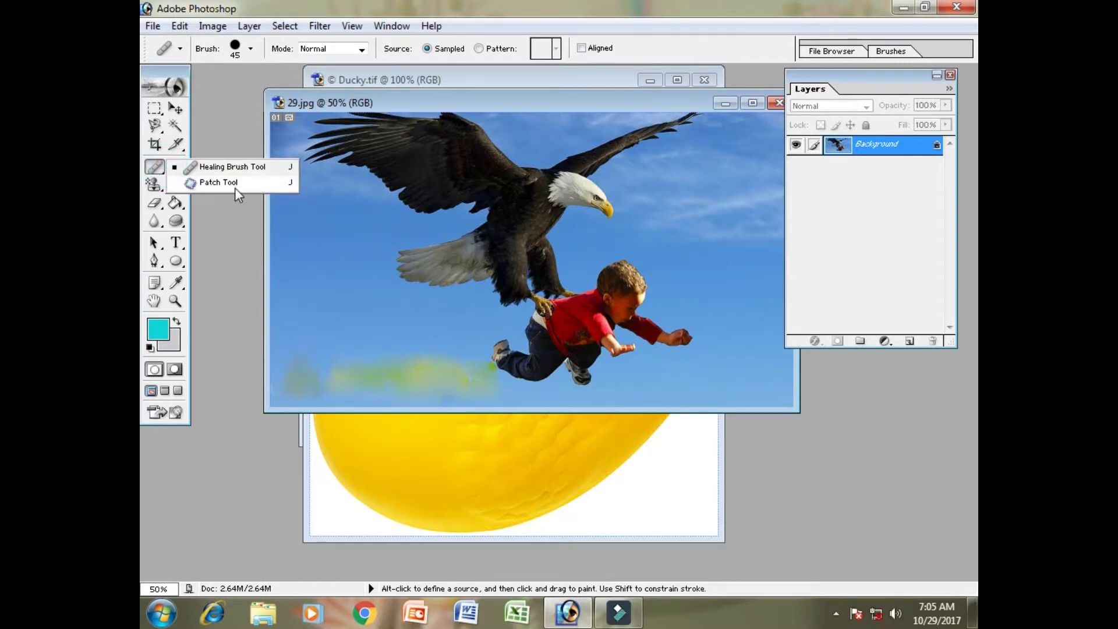
click(265, 185)
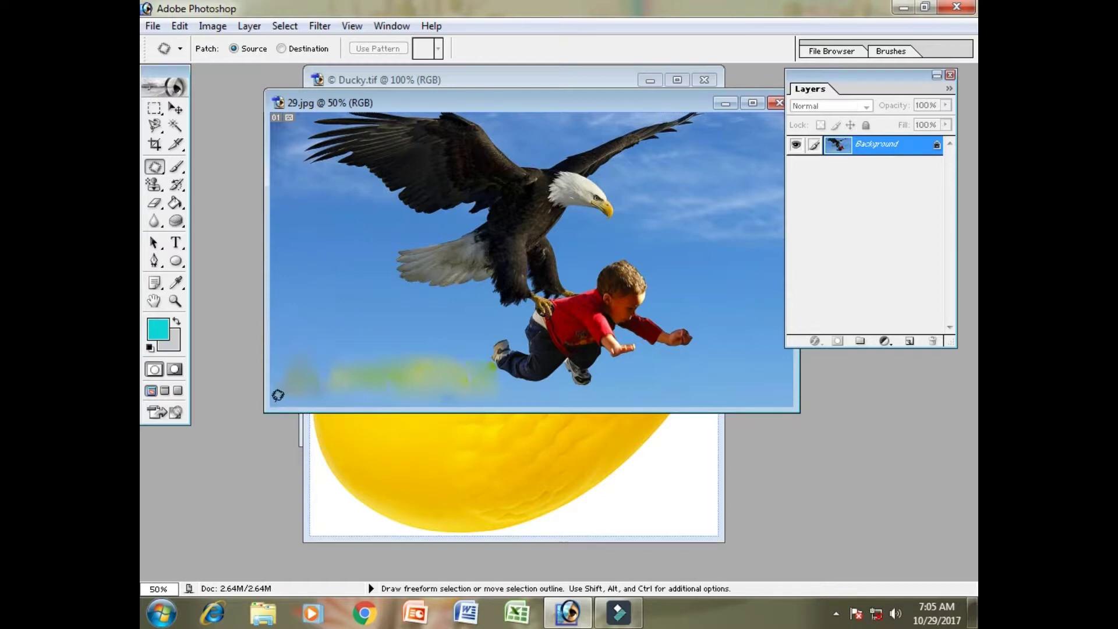
mouse_move(278, 395)
mouse_down()
mouse_move(282, 357)
mouse_move(299, 347)
mouse_move(488, 350)
mouse_up()
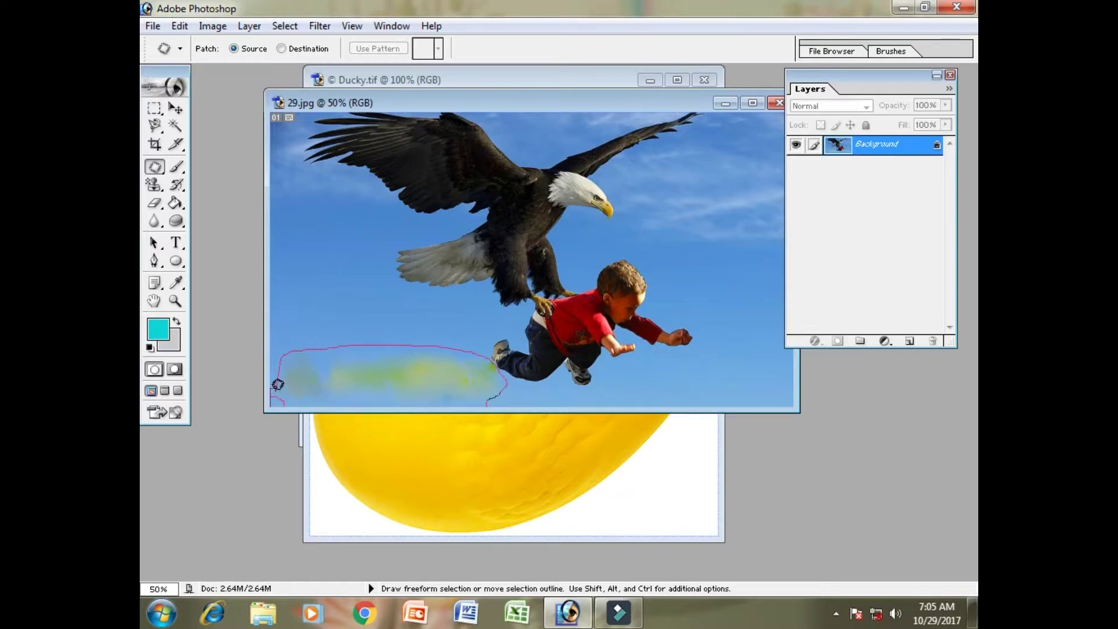
drag(276, 383, 277, 386)
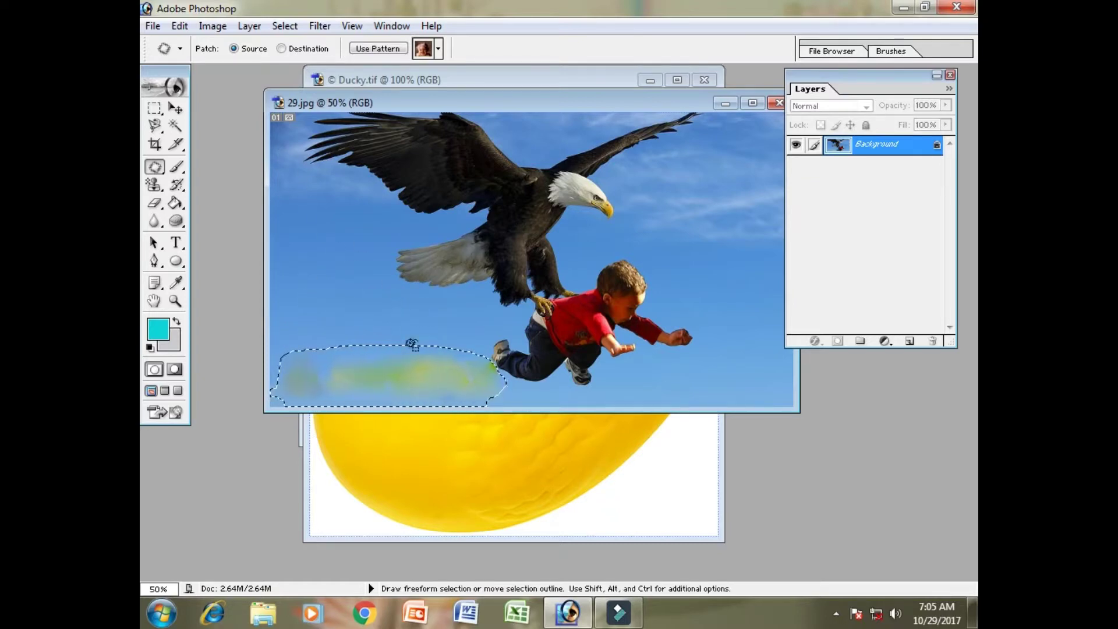
mouse_move(396, 384)
mouse_down()
mouse_move(380, 339)
mouse_move(400, 322)
mouse_up()
key(ctrl+d)
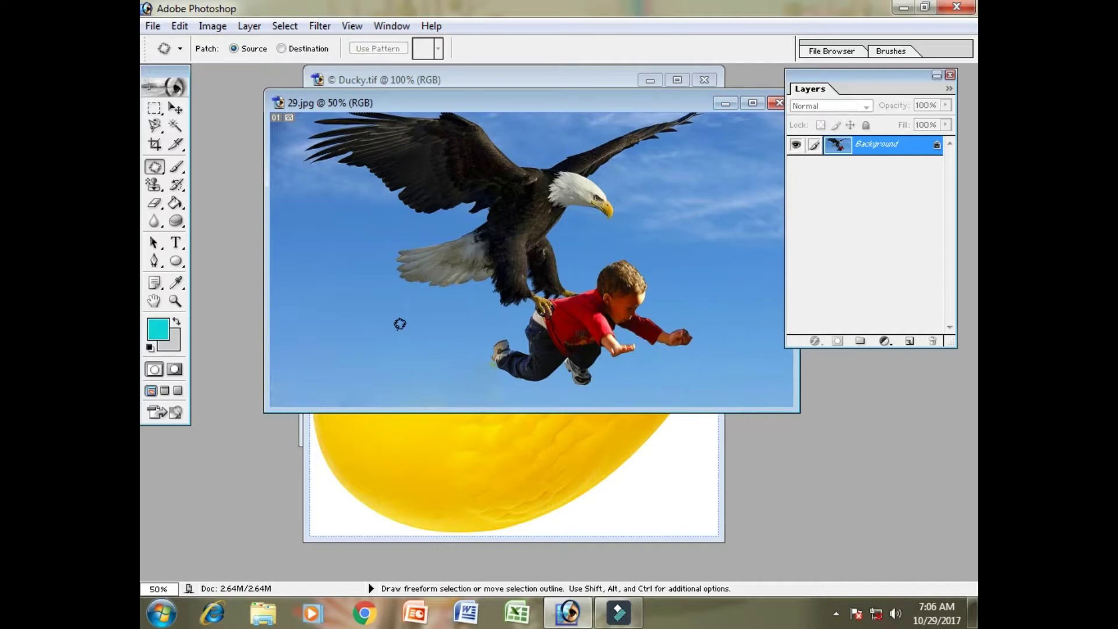
Undo the patch and all healing strokes on 29.jpg, and maximize its window at 66.7% zoom.
drag(399, 345, 401, 334)
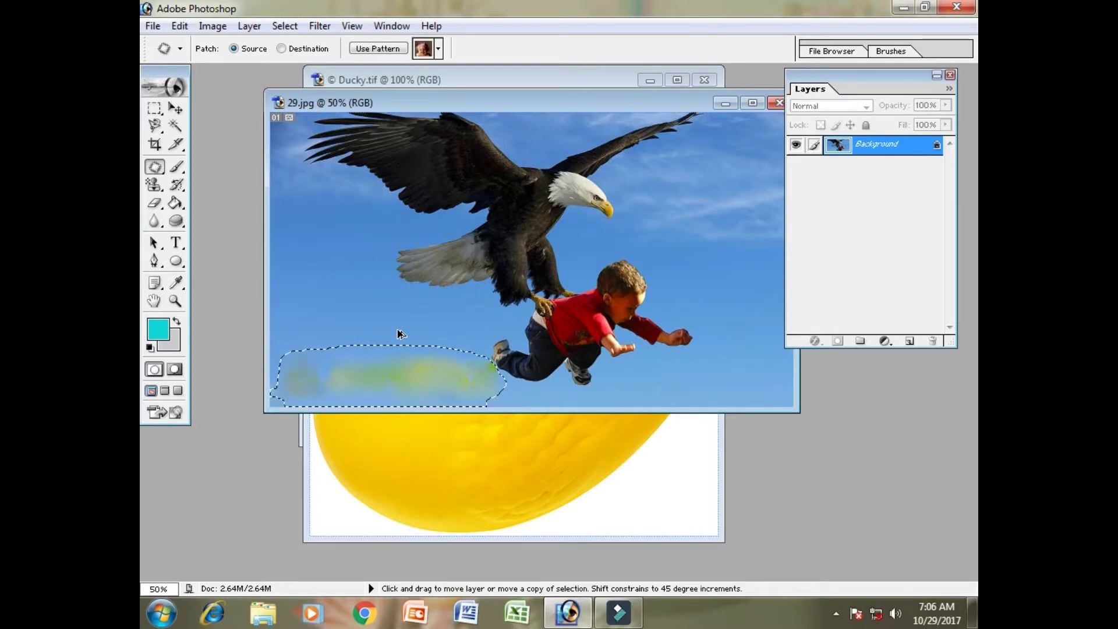
key(ctrl+d)
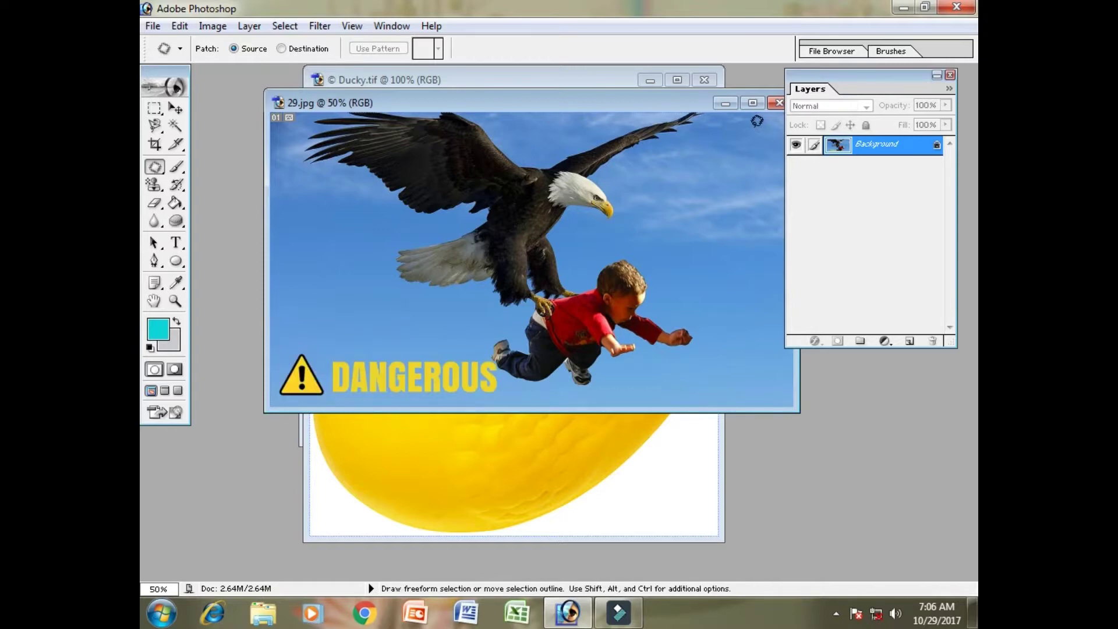
click(752, 103)
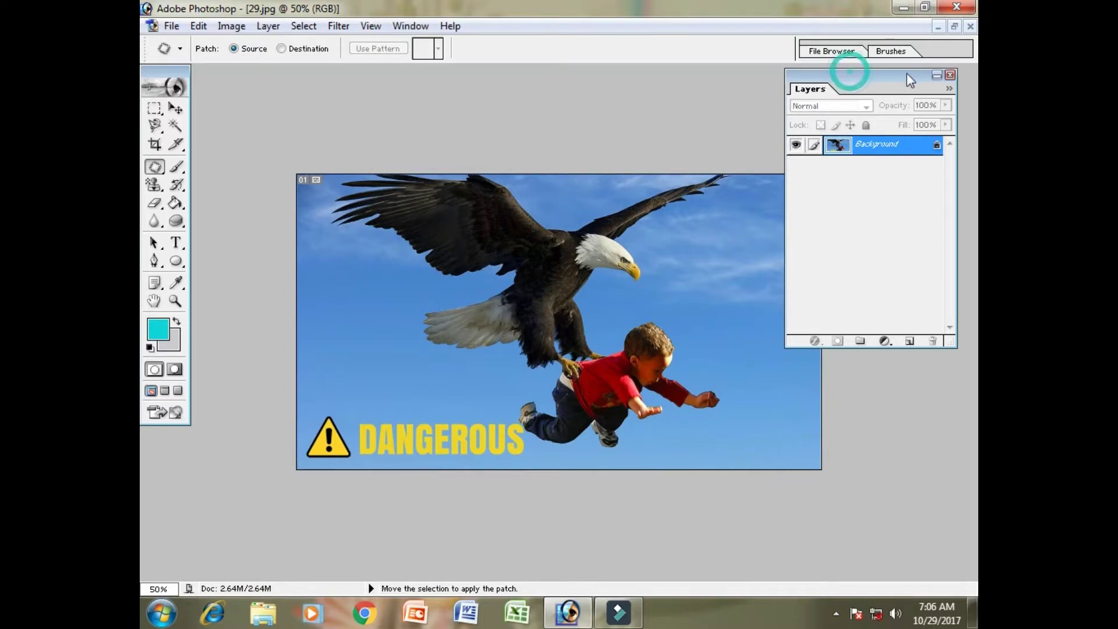
drag(849, 71, 907, 73)
key(ctrl+plus)
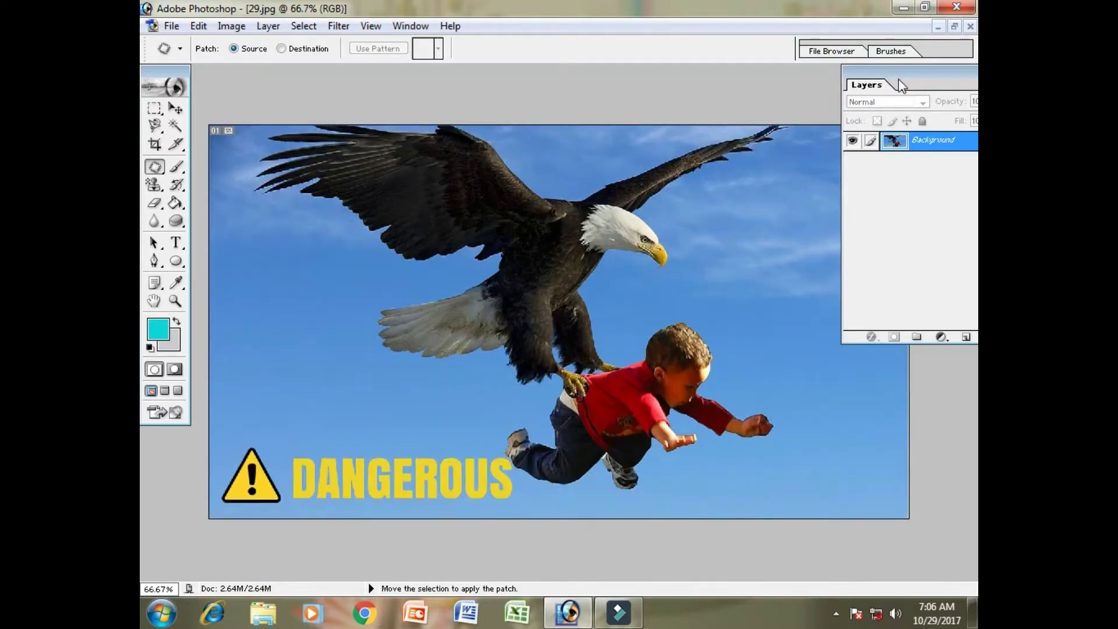
key(ctrl+plus)
key(ctrl+minus)
Outline the warning sign and DANGEROUS text with the Patch Tool, patch them from the clear sky above, and deselect.
click(158, 169)
click(230, 188)
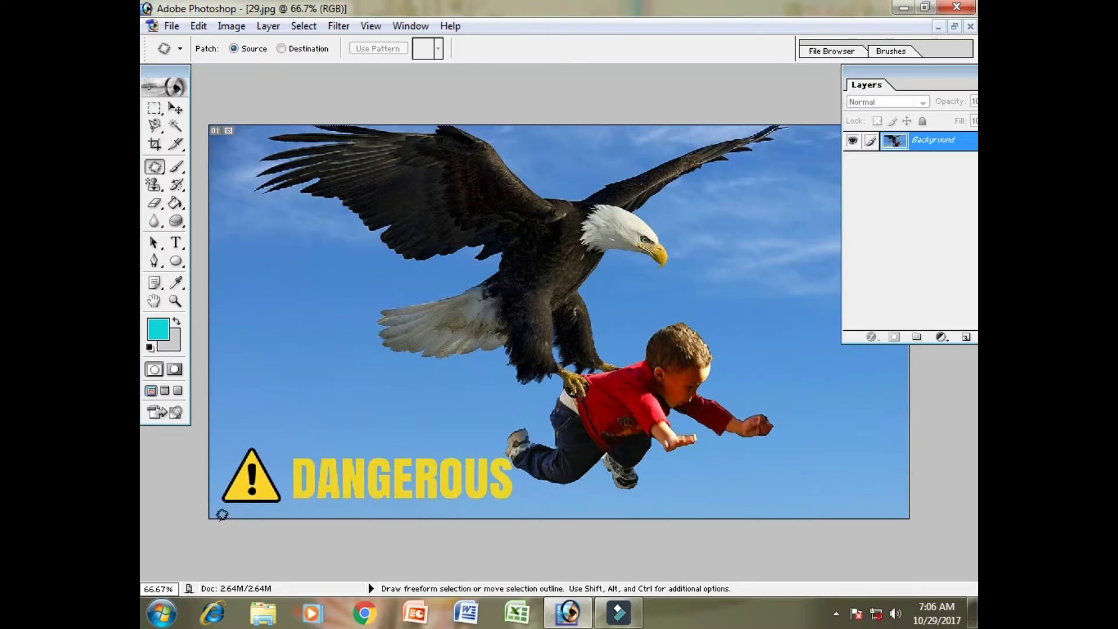
drag(217, 502, 225, 469)
drag(300, 439, 403, 443)
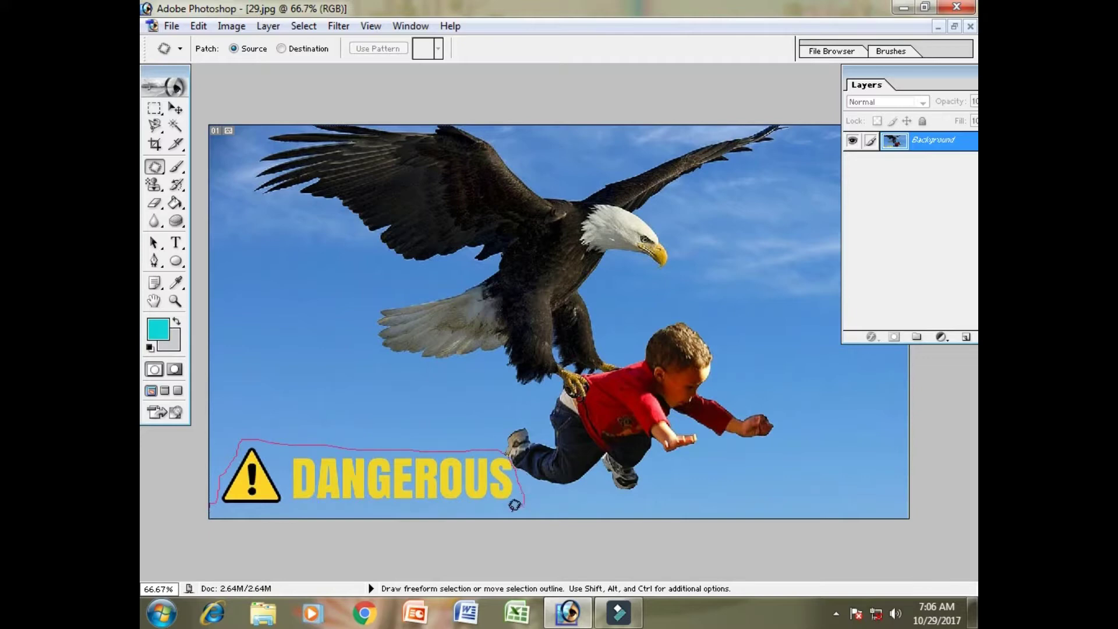
drag(515, 505, 215, 500)
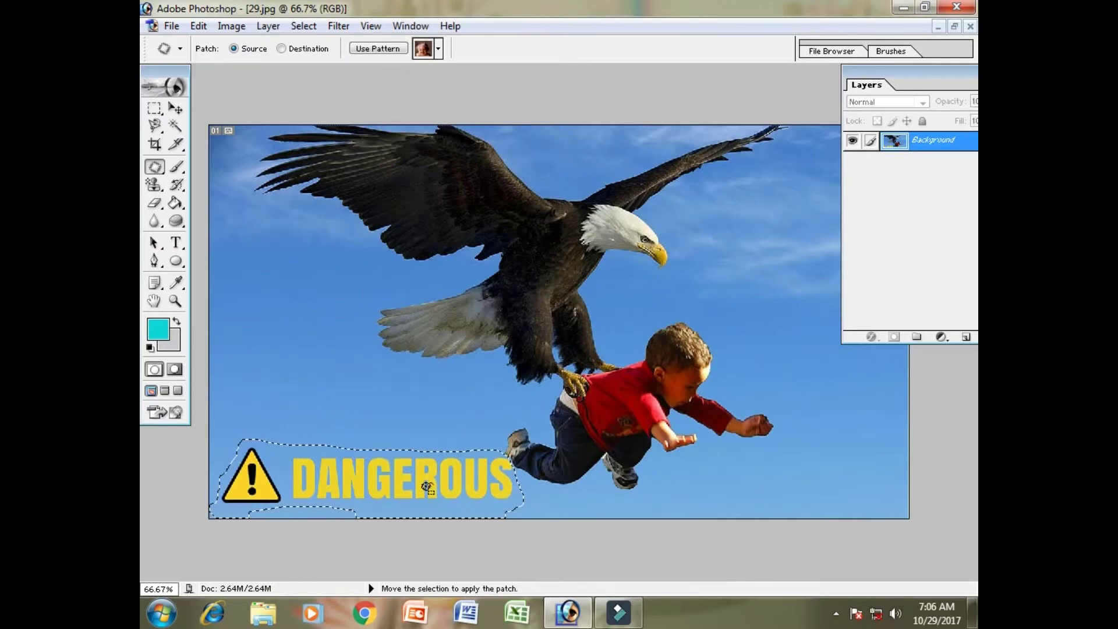
drag(373, 493, 380, 401)
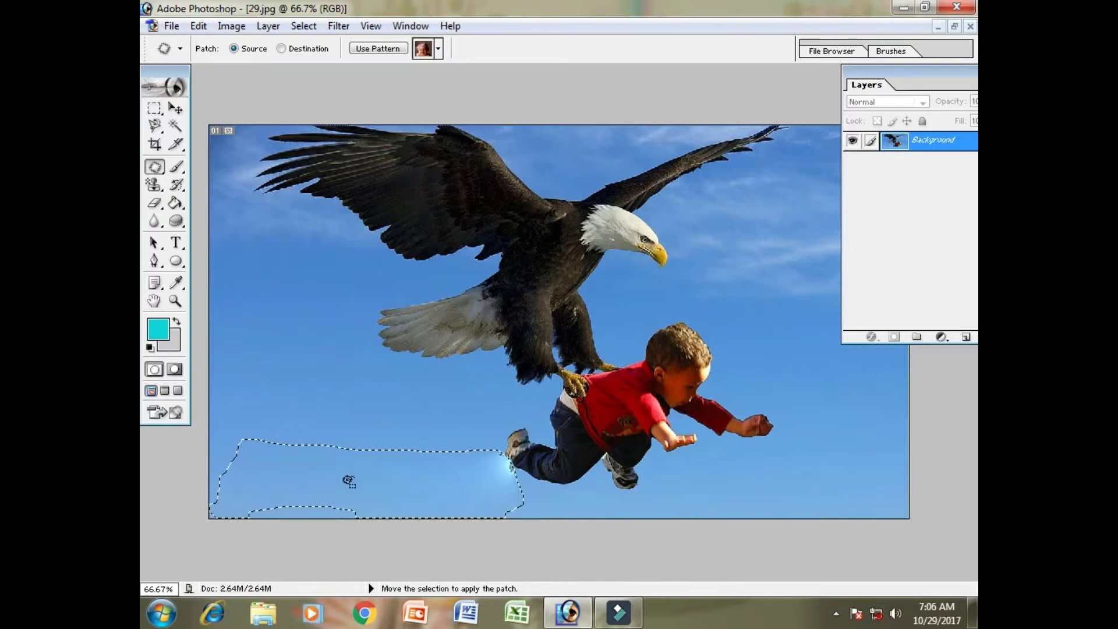
click(467, 521)
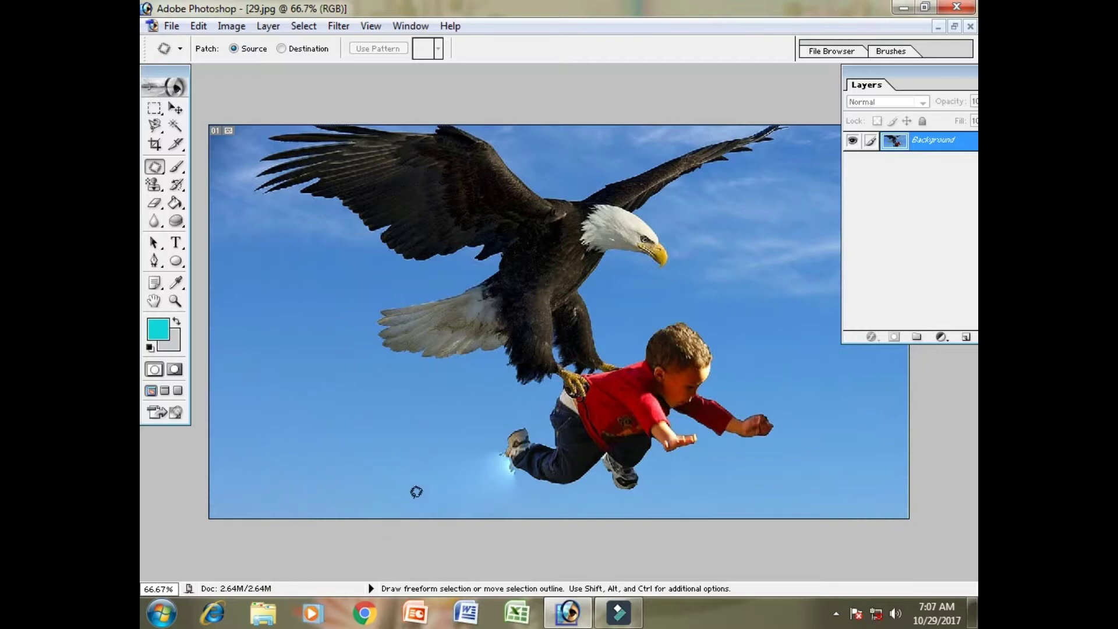
Step back to before the text patch and redo it to compare the image before and after.
key(ctrl)
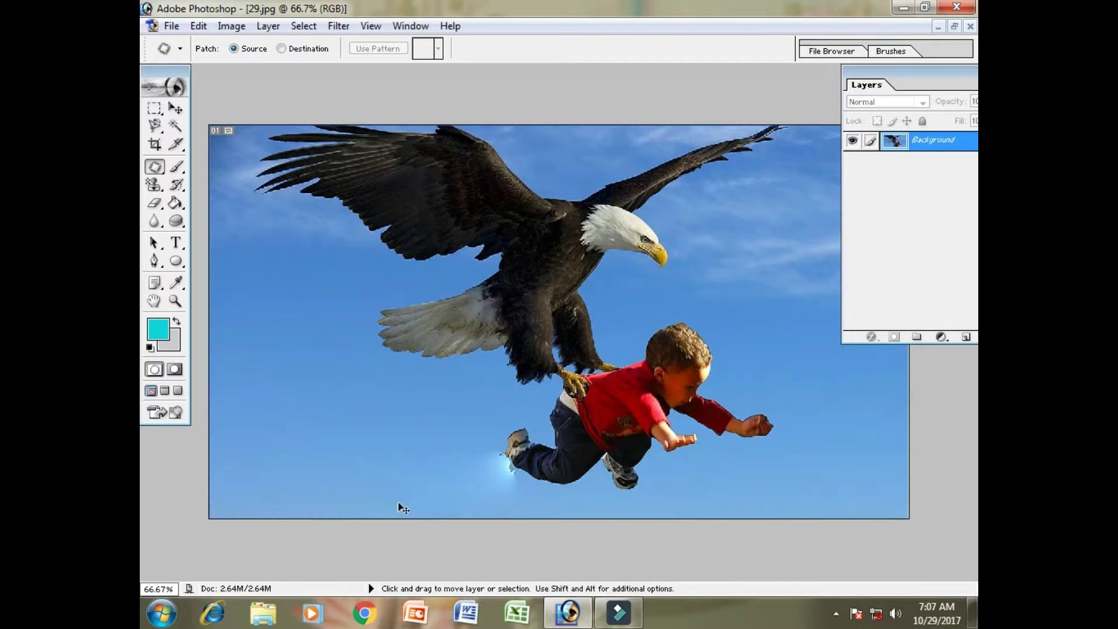
key(ctrl+alt+z)
key(ctrl+alt+z)
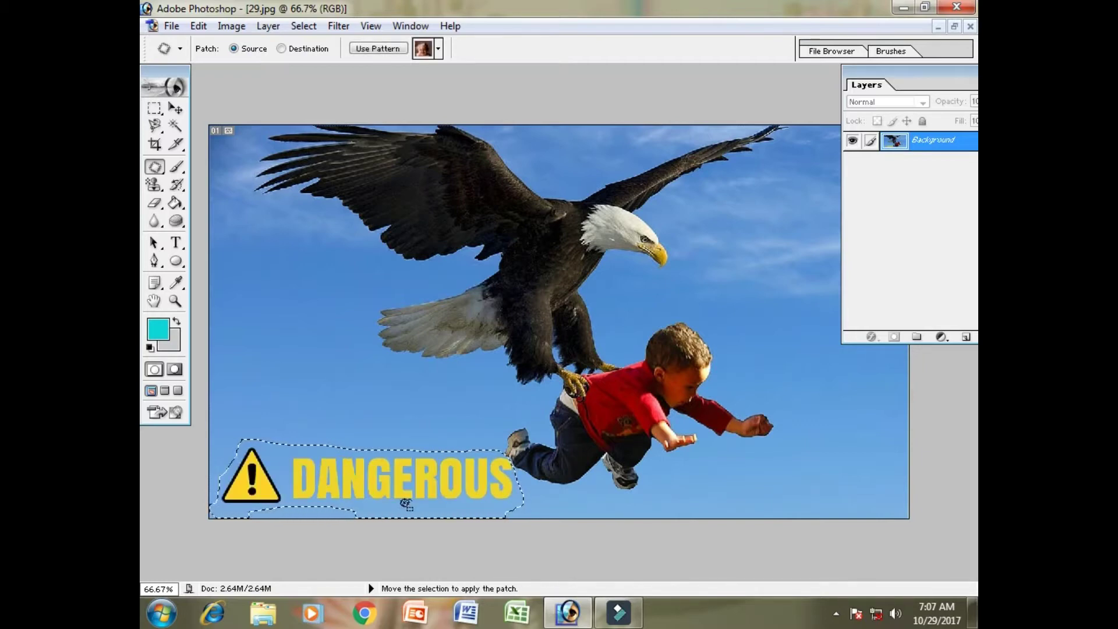
key(ctrl+shift+z)
key(ctrl+shift+z)
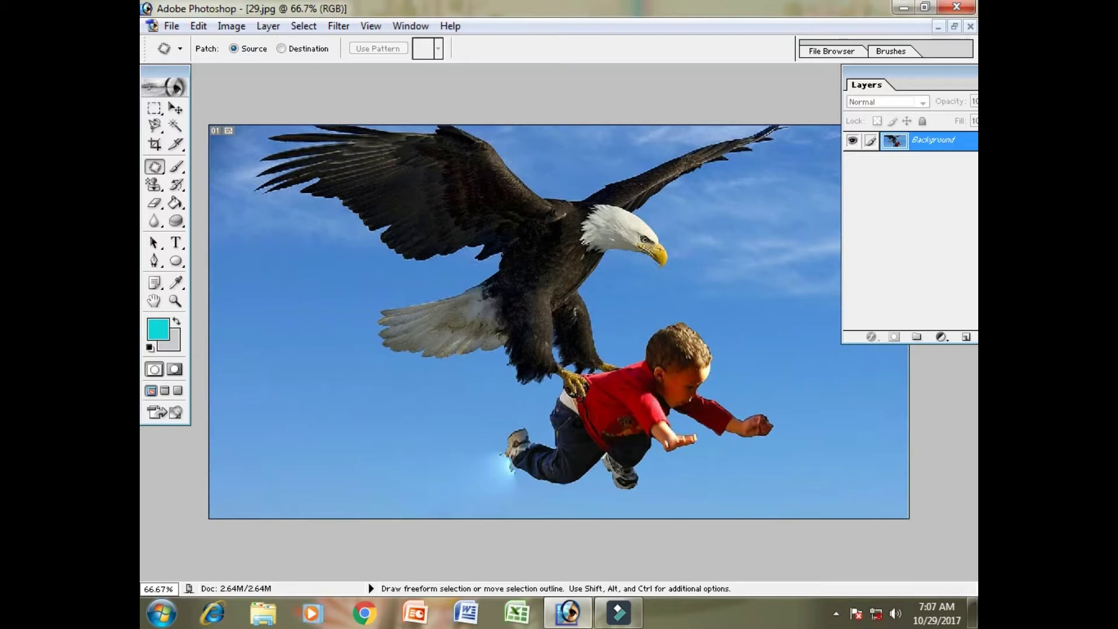
Outline the boy with the Patch Tool, patch the area from the clear sky beneath the eagle's tail, and deselect.
click(154, 167)
click(192, 179)
drag(486, 461, 520, 415)
mouse_move(664, 301)
mouse_down()
mouse_move(701, 293)
mouse_move(722, 306)
mouse_up()
mouse_move(800, 437)
mouse_down()
mouse_move(740, 478)
mouse_move(653, 502)
mouse_move(507, 486)
mouse_move(487, 460)
mouse_up()
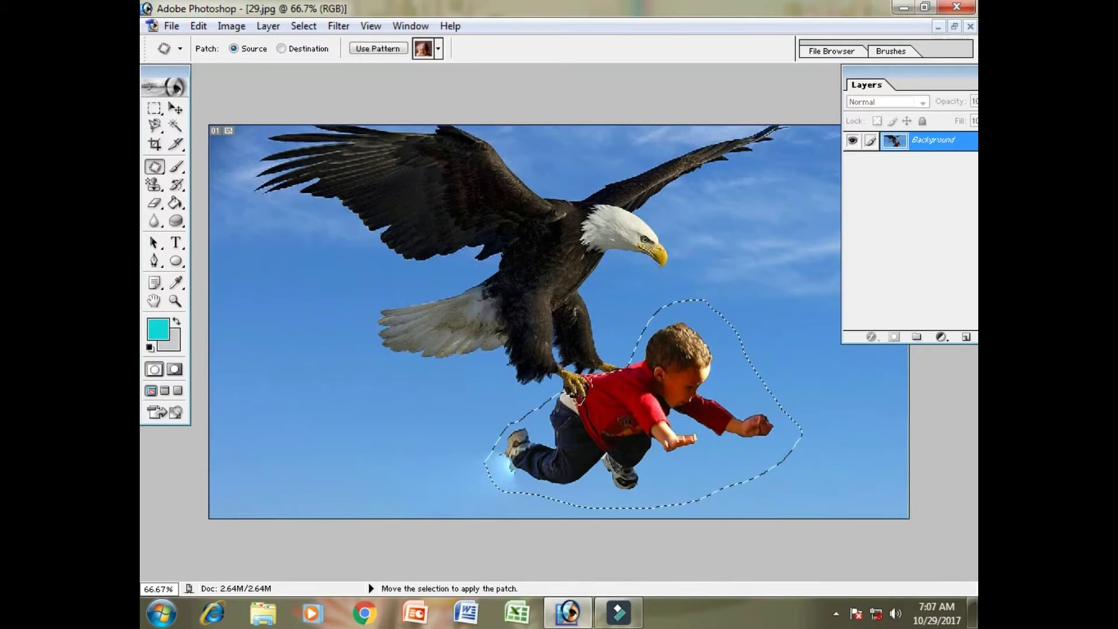
drag(653, 423, 310, 463)
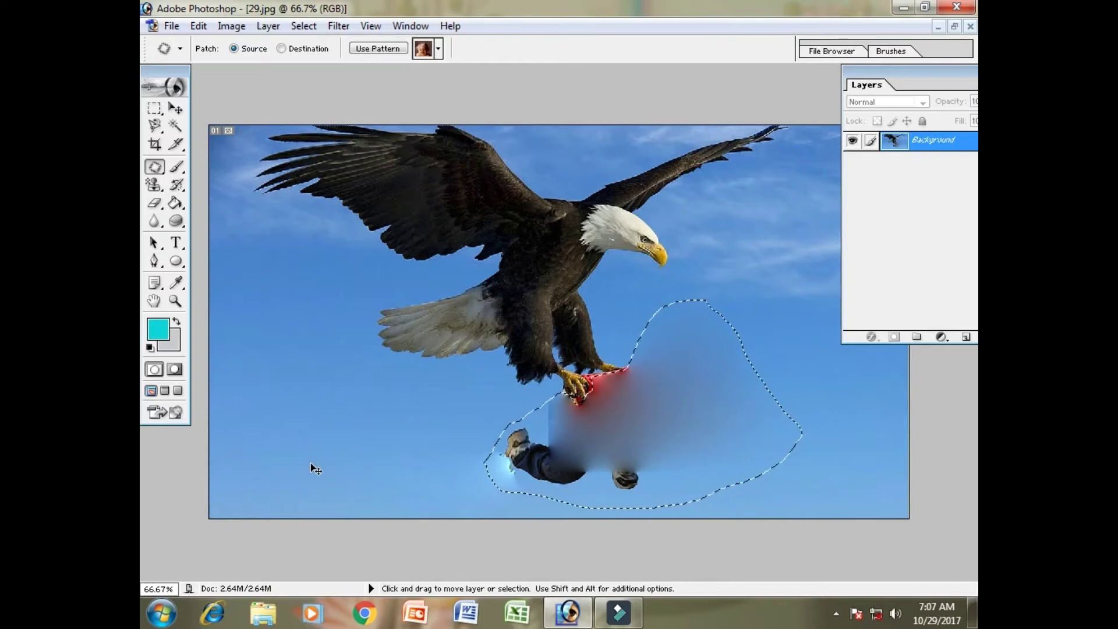
click(313, 461)
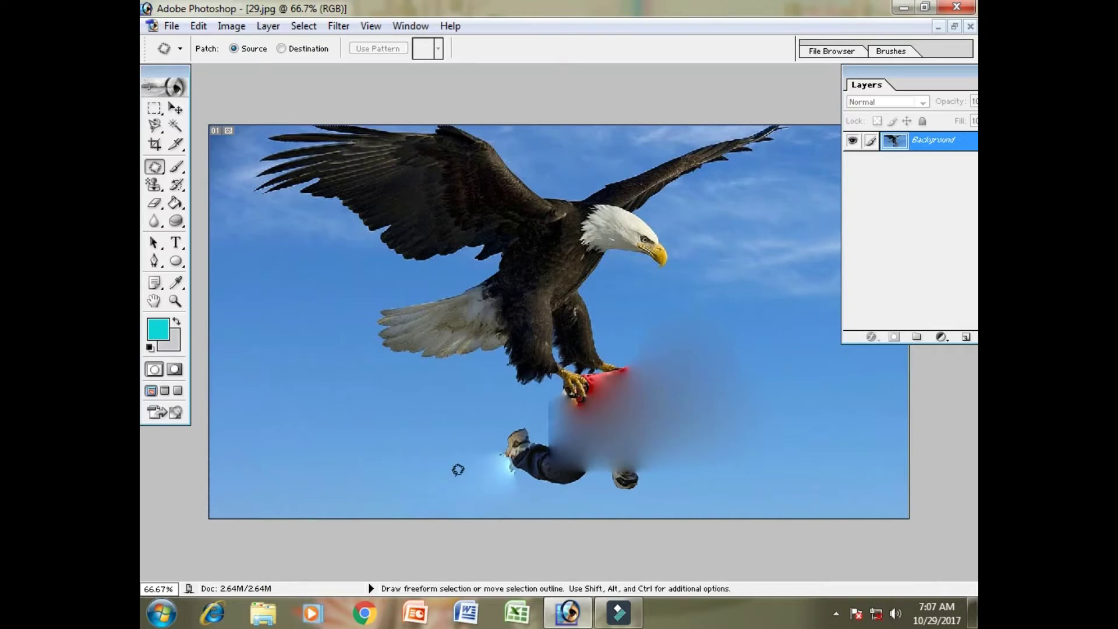
Outline the boy's leftover legs and shoes with the Patch Tool and patch them from the clear sky.
mouse_move(458, 470)
mouse_down()
mouse_move(477, 431)
mouse_move(528, 419)
mouse_move(635, 434)
mouse_up()
mouse_move(638, 498)
mouse_down()
mouse_move(500, 498)
mouse_move(459, 480)
mouse_move(456, 450)
mouse_move(324, 414)
mouse_up()
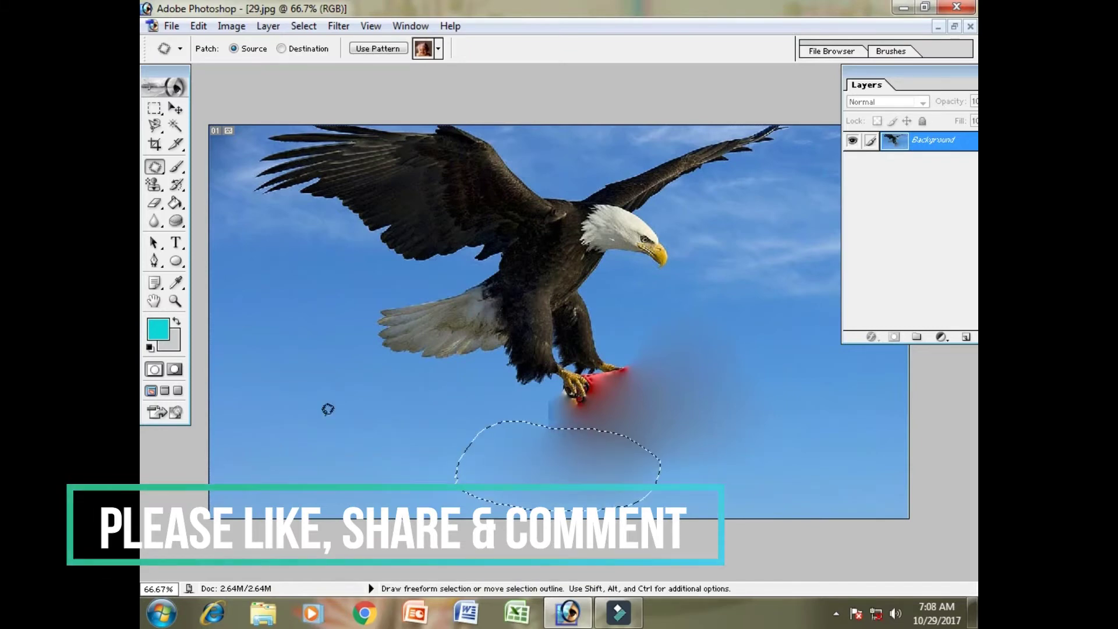
Outline the dark red residue beneath the eagle's claws with the Patch Tool, patch it from the clear sky, and deselect.
key(ctrl+d)
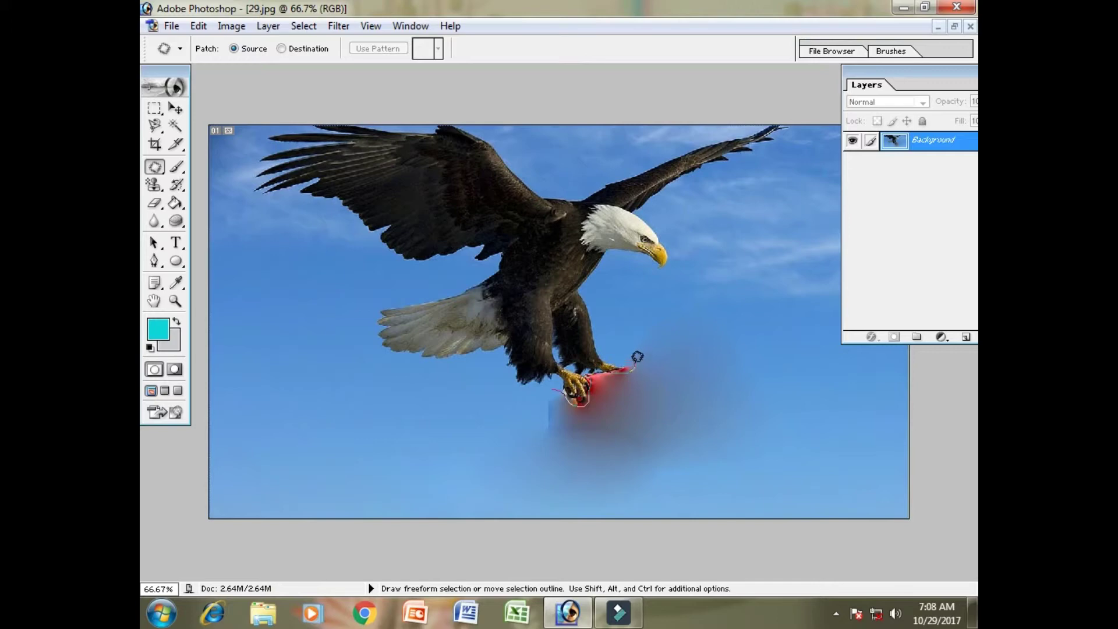
mouse_move(675, 371)
mouse_down()
mouse_move(685, 414)
mouse_move(615, 452)
mouse_move(557, 455)
mouse_up()
drag(555, 384, 553, 387)
mouse_move(615, 417)
mouse_down()
mouse_move(333, 421)
mouse_move(315, 379)
mouse_up()
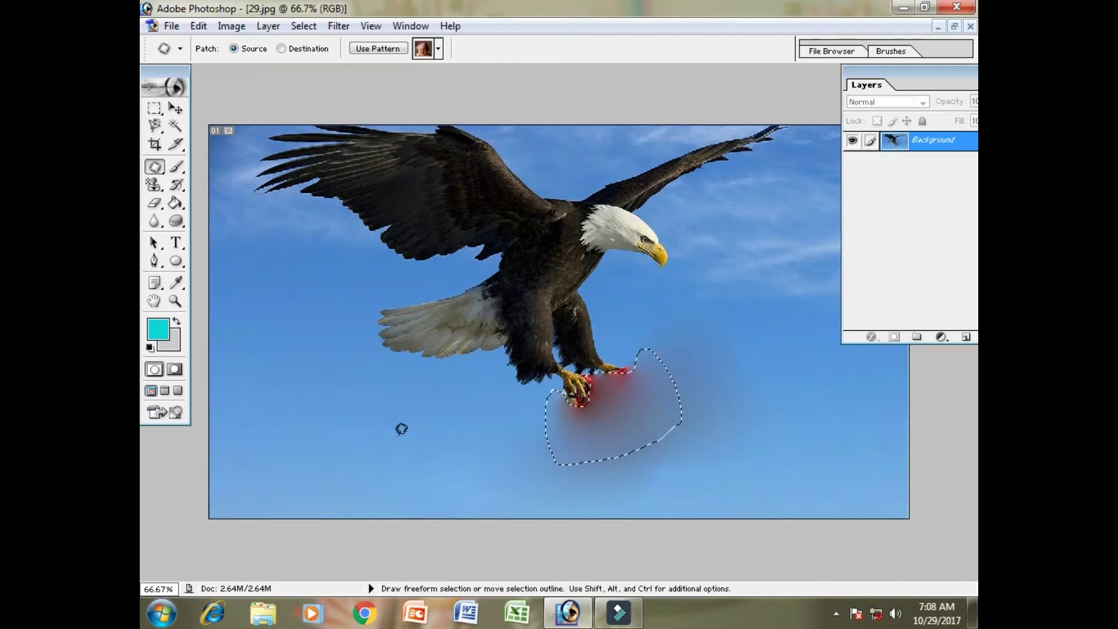
key(ctrl+d)
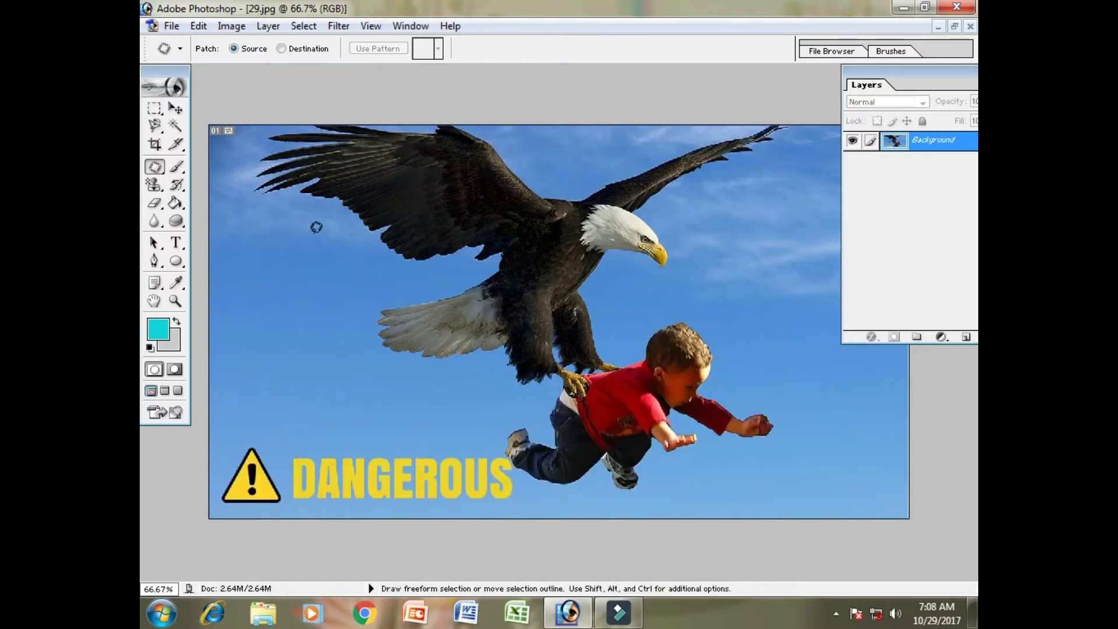
Outline the restored warning sign and DANGEROUS text with the Patch Tool.
click(153, 170)
click(227, 180)
mouse_move(221, 508)
mouse_down()
mouse_move(221, 469)
mouse_move(245, 442)
mouse_move(500, 445)
mouse_up()
mouse_move(502, 496)
mouse_down()
mouse_move(469, 510)
mouse_move(221, 510)
mouse_up()
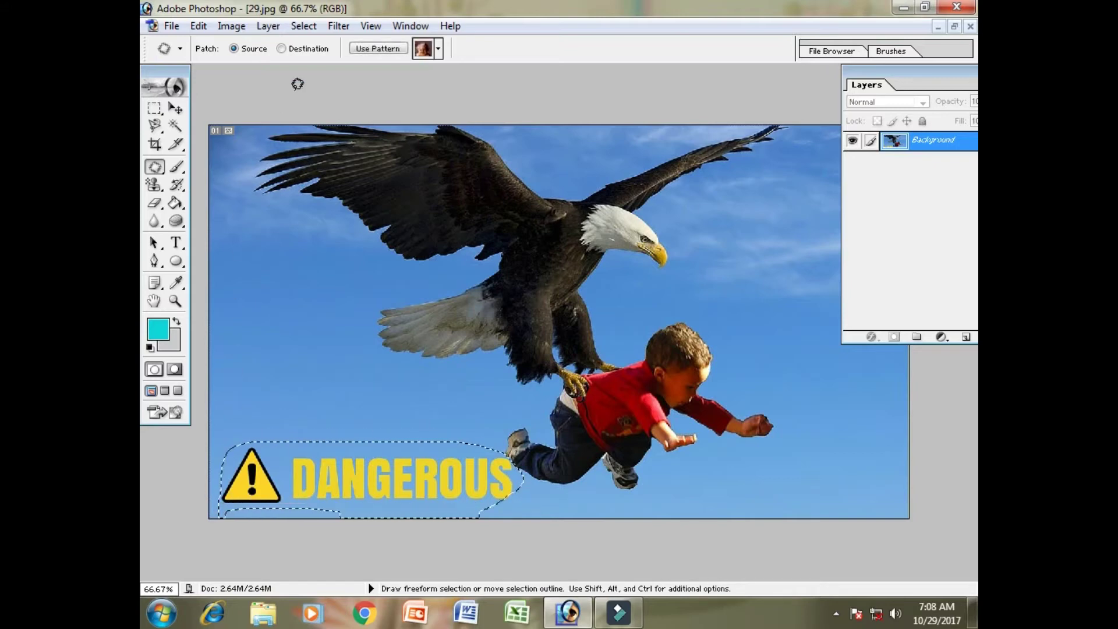
Set the patch mode to Destination, try filling the outlined area with the black-and-white checkerboard pattern, and undo it and deselect.
click(295, 49)
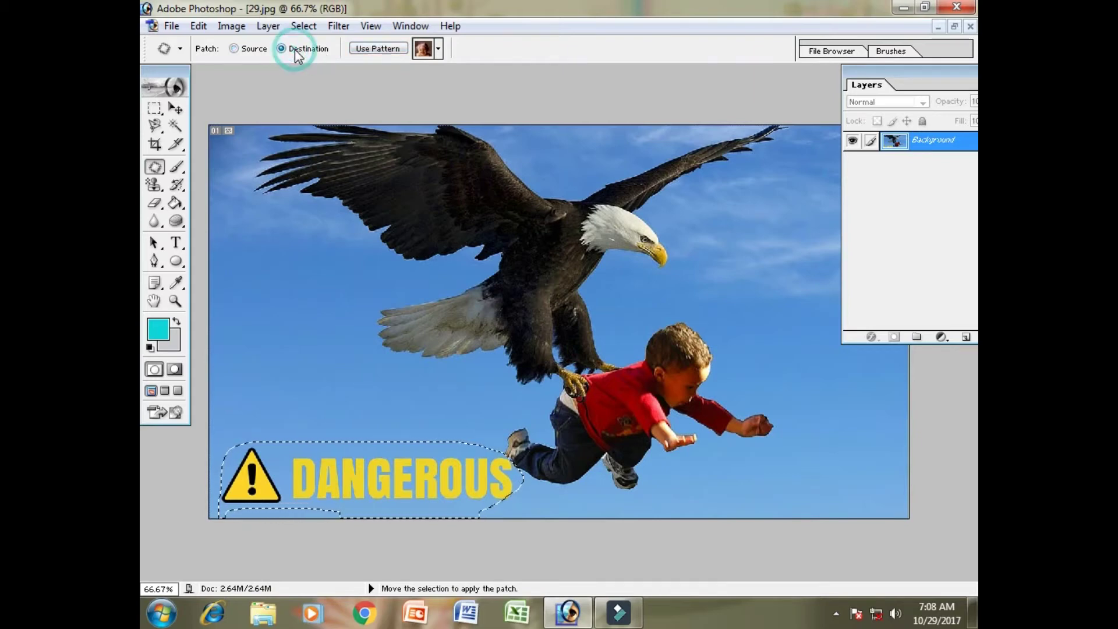
click(439, 49)
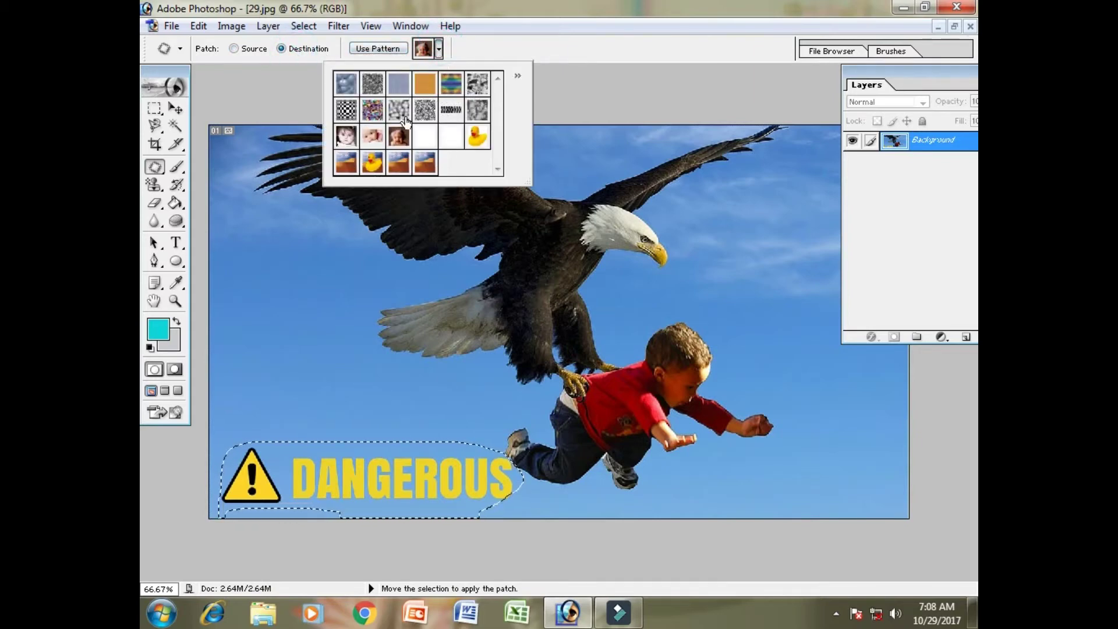
click(341, 112)
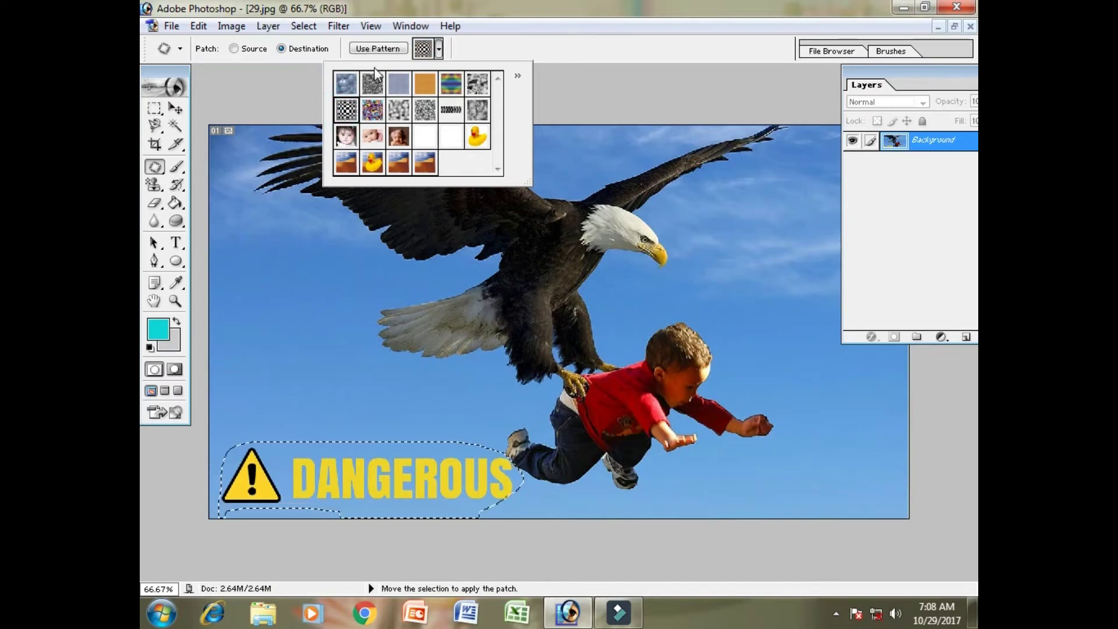
click(379, 49)
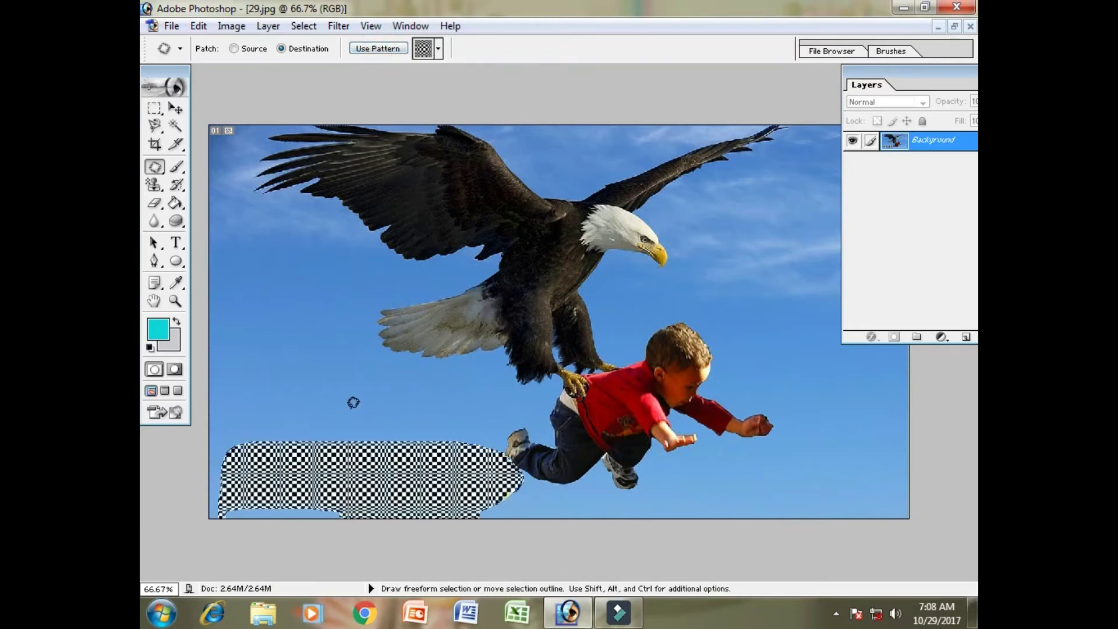
key(ctrl+z)
key(ctrl+d)
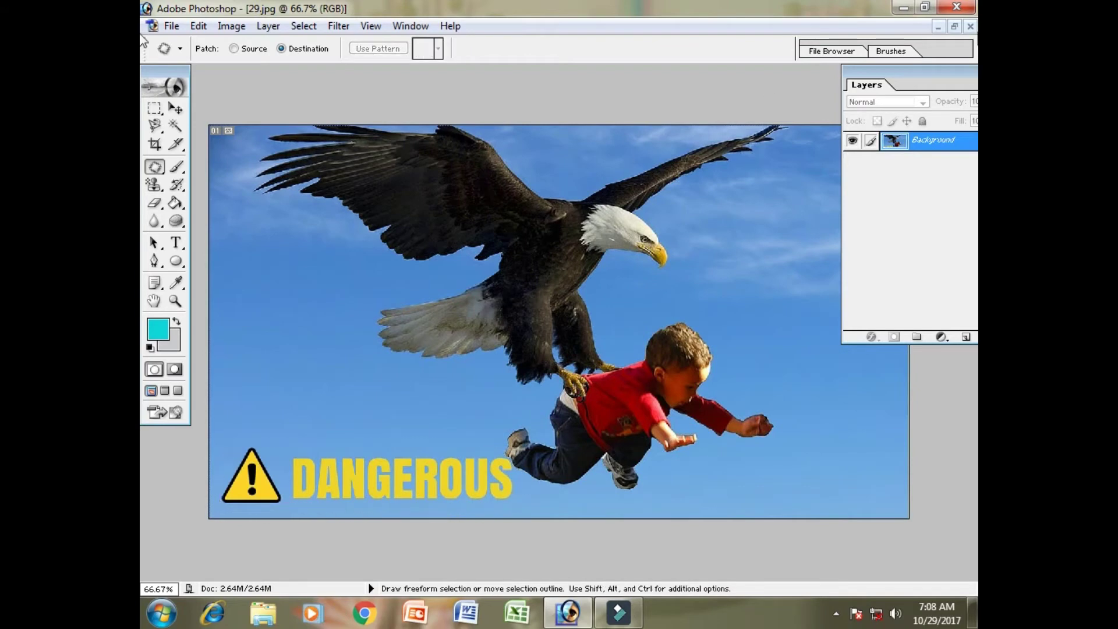
Move the 29.jpg and Ducky.tif windows aside and maximize Old Image.jpg.
click(954, 26)
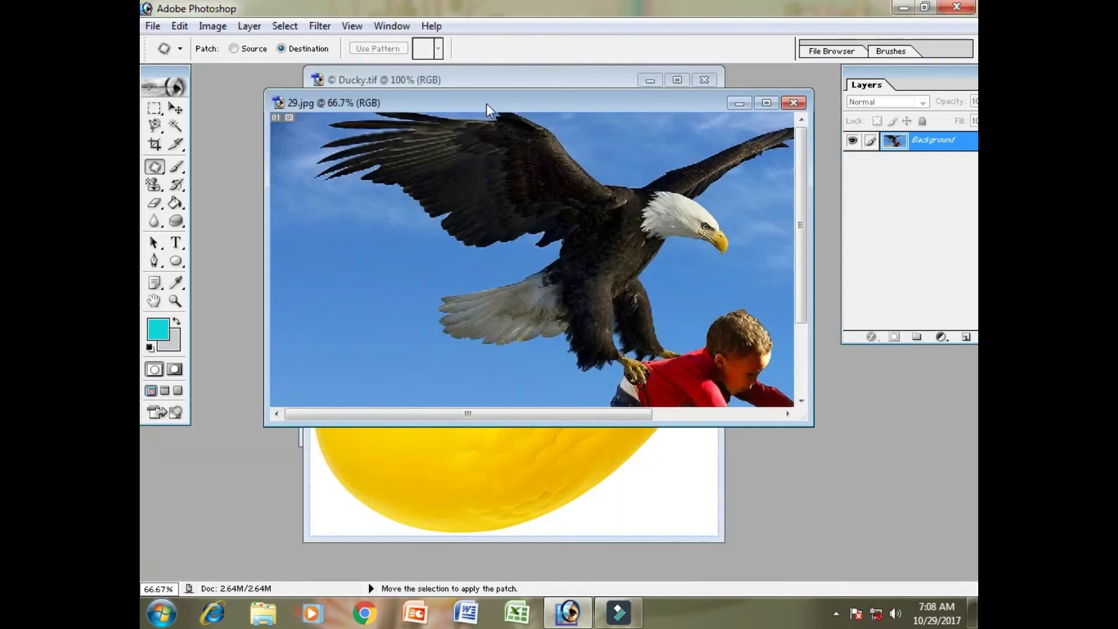
drag(487, 104, 678, 243)
drag(526, 86, 762, 262)
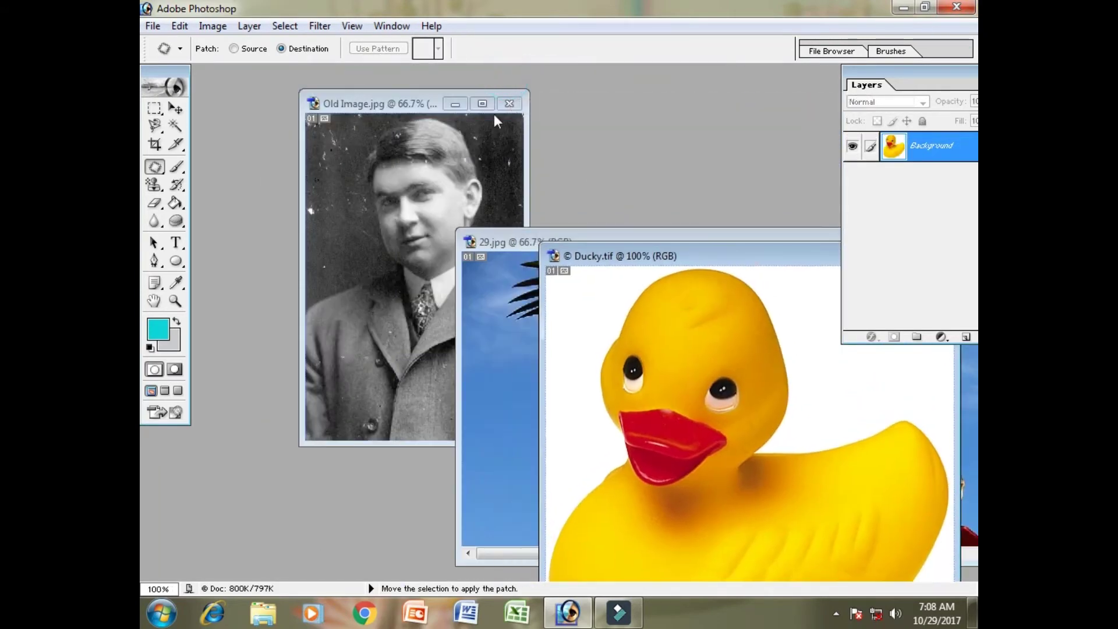
click(488, 107)
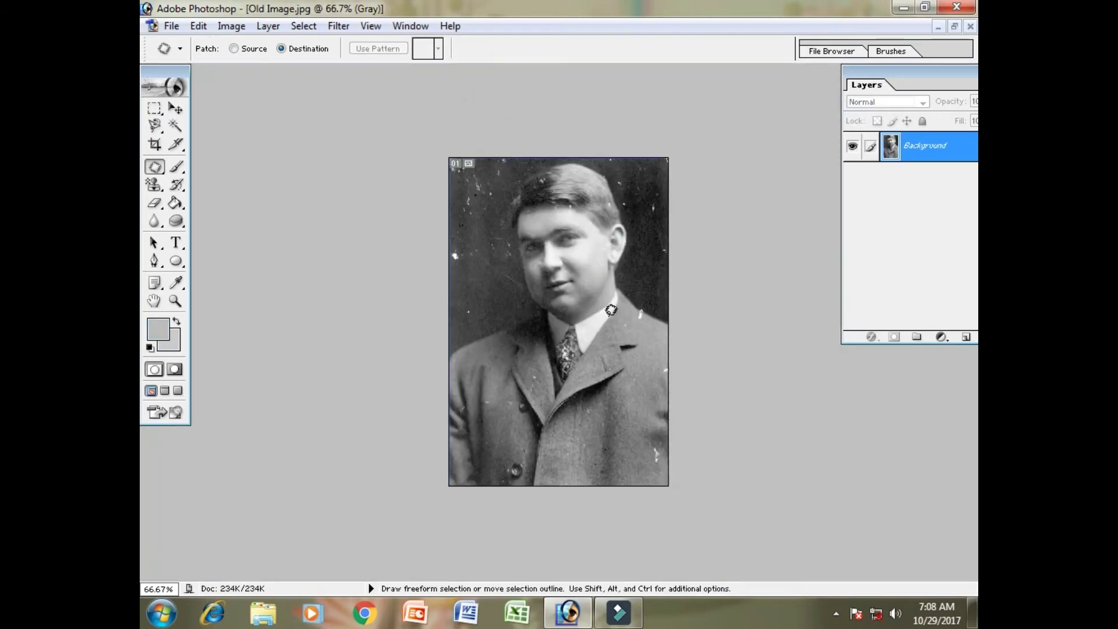
Convert Old Image.jpg from grayscale to RGB Color mode.
key(ctrl+plus)
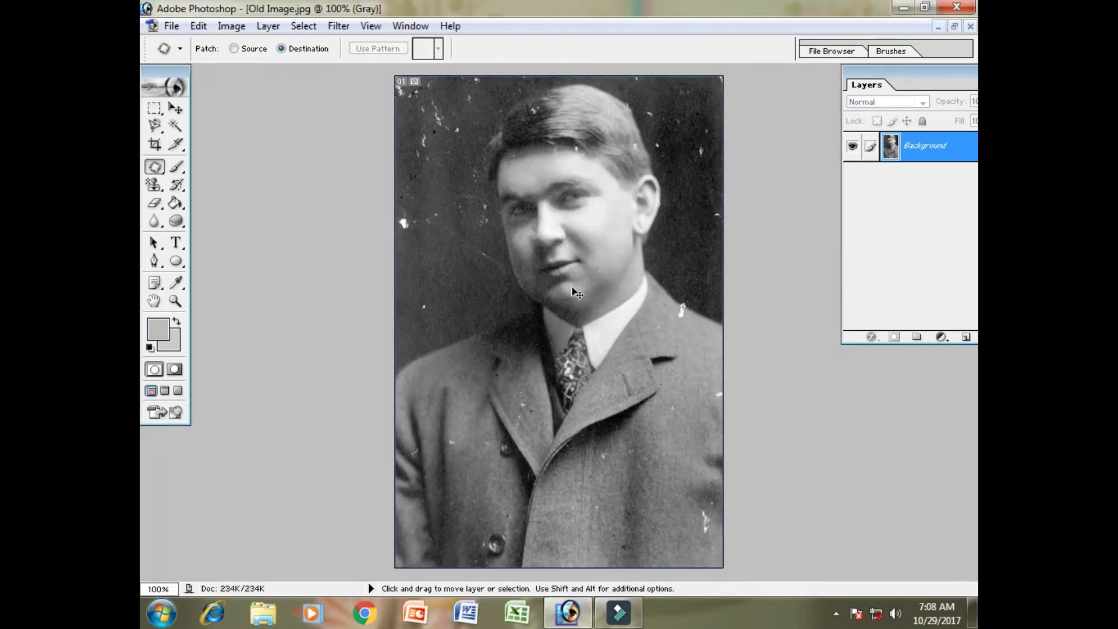
key(ctrl+plus)
key(ctrl+minus)
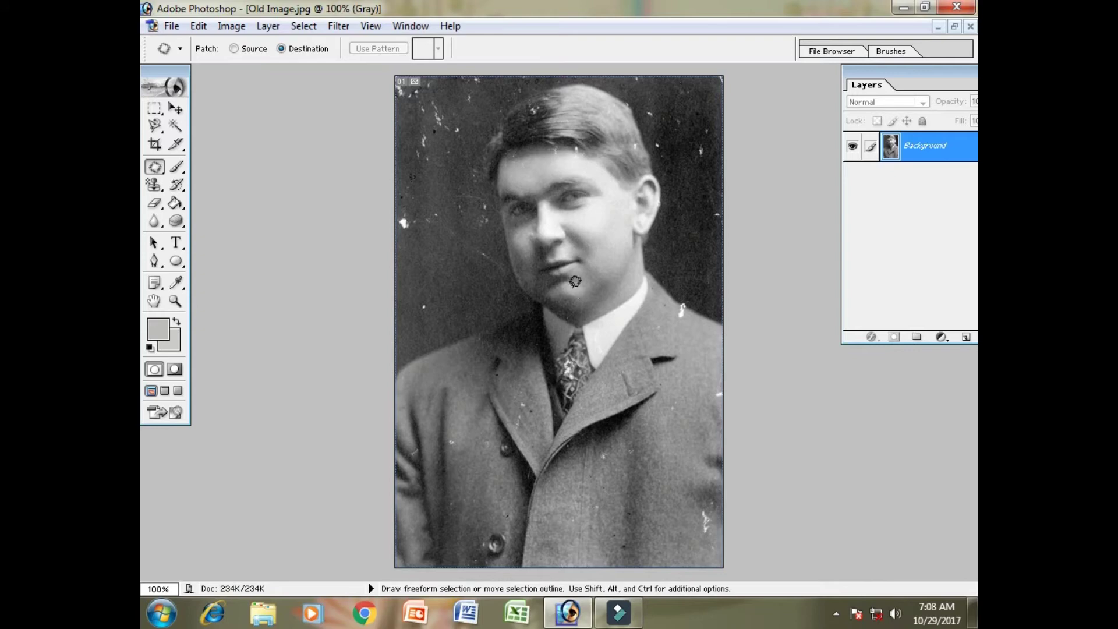
click(231, 26)
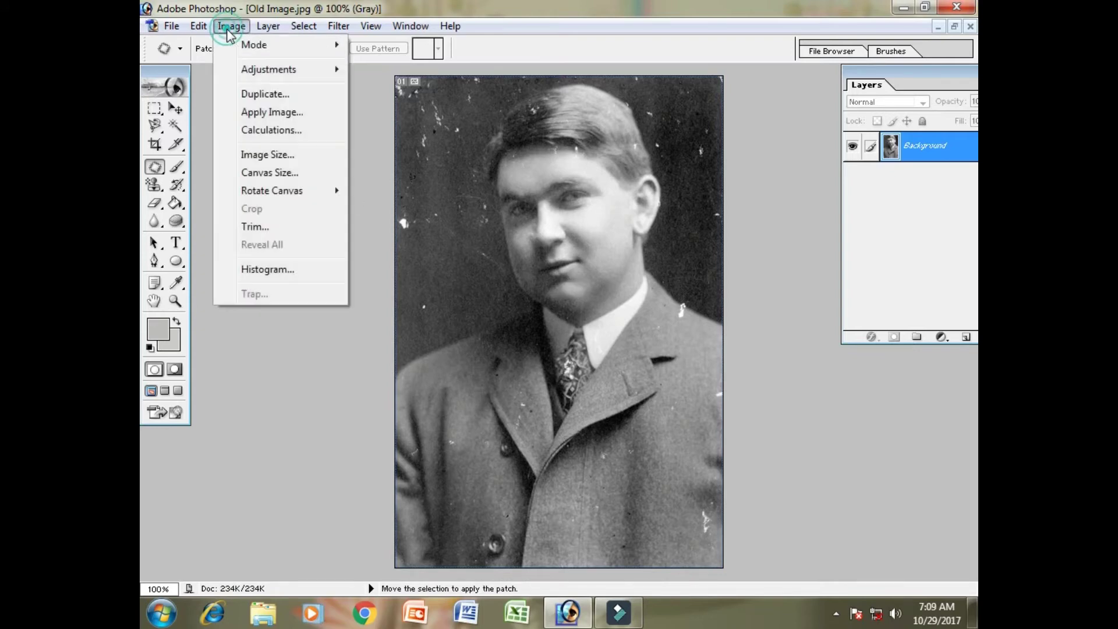
mouse_move(244, 45)
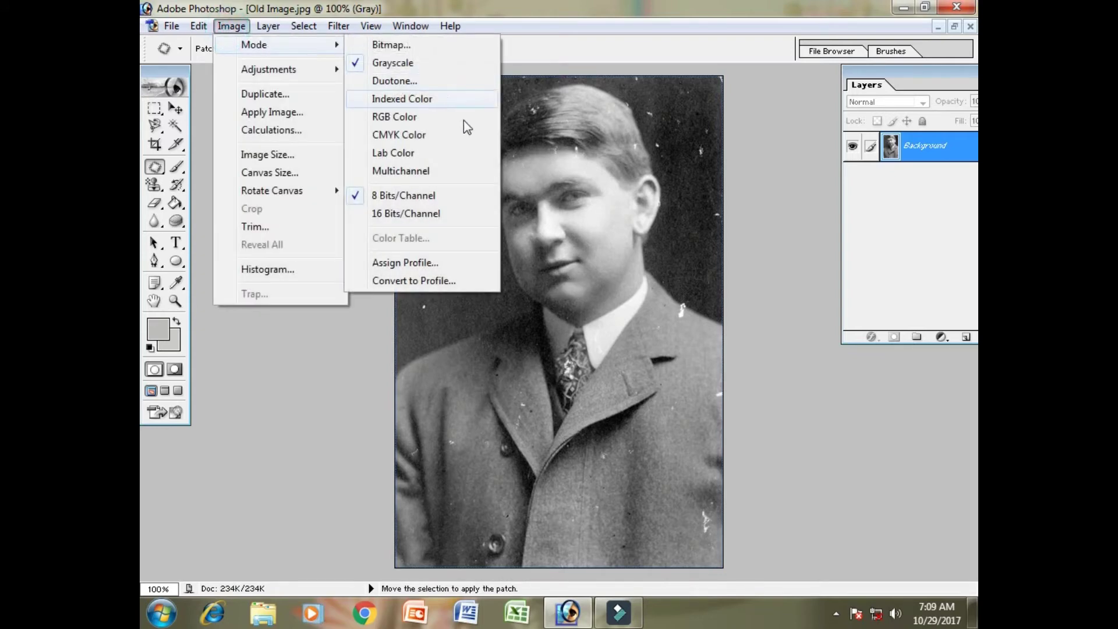
click(415, 117)
Switch to the Healing Brush and set its brush diameter to 13 px for the portrait's background blemishes.
key(ctrl+plus)
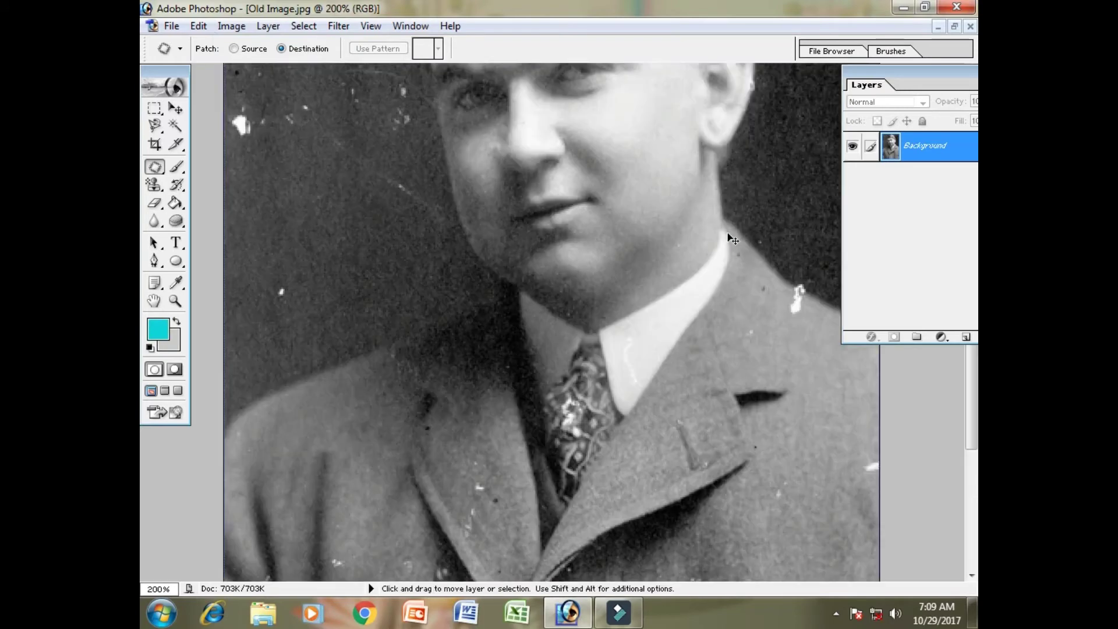
drag(458, 163, 458, 417)
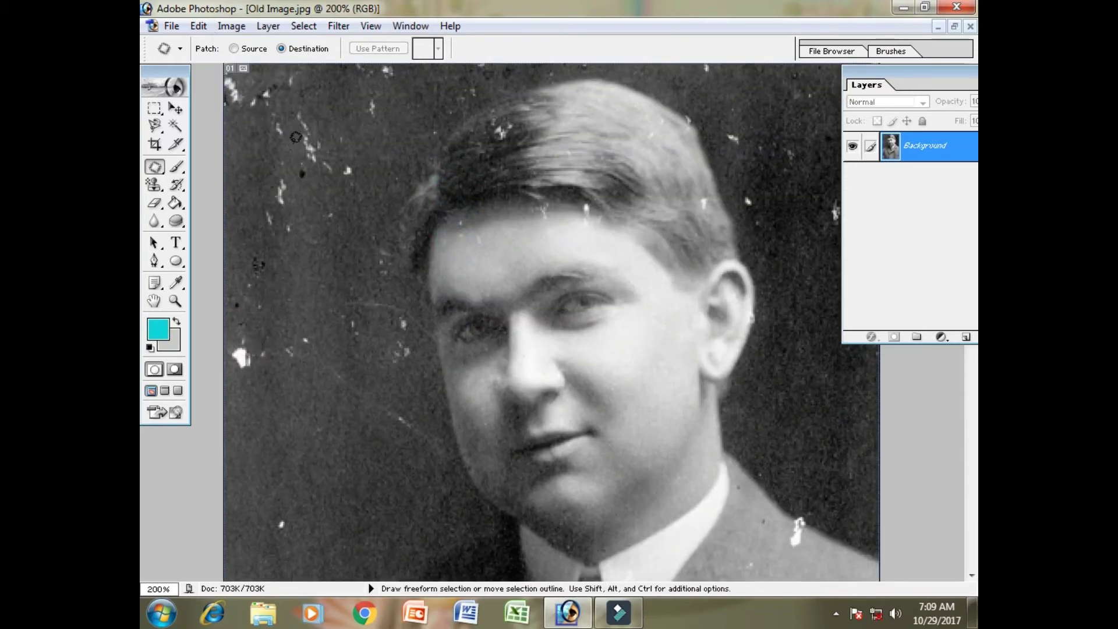
key(space)
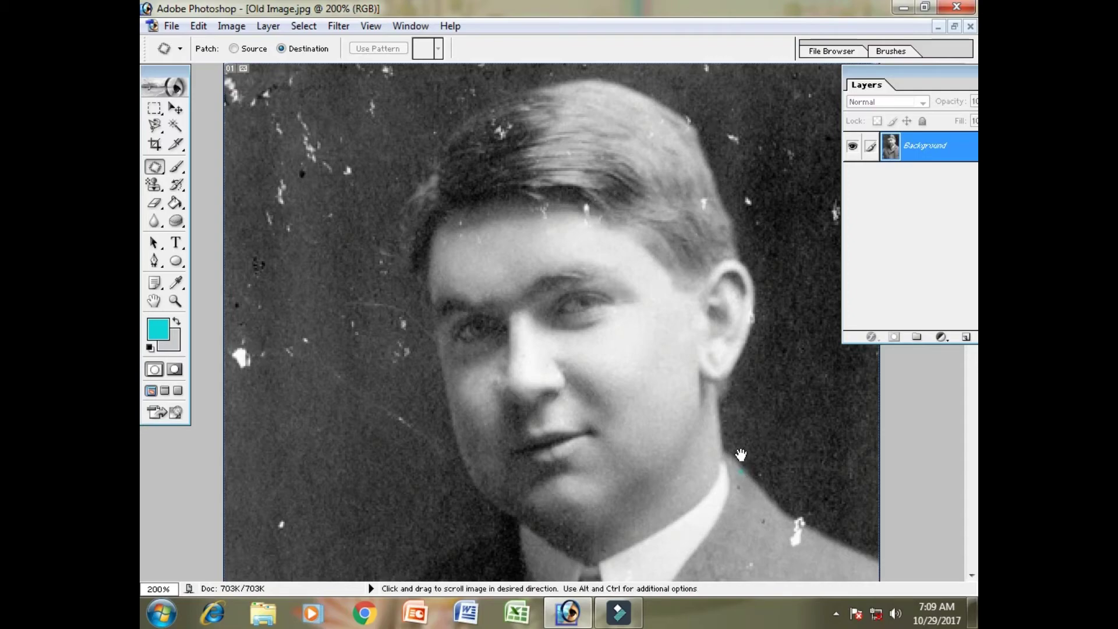
drag(741, 454, 653, 321)
mouse_move(435, 388)
mouse_down()
mouse_move(454, 148)
mouse_move(439, 156)
mouse_move(459, 227)
mouse_move(462, 398)
mouse_up()
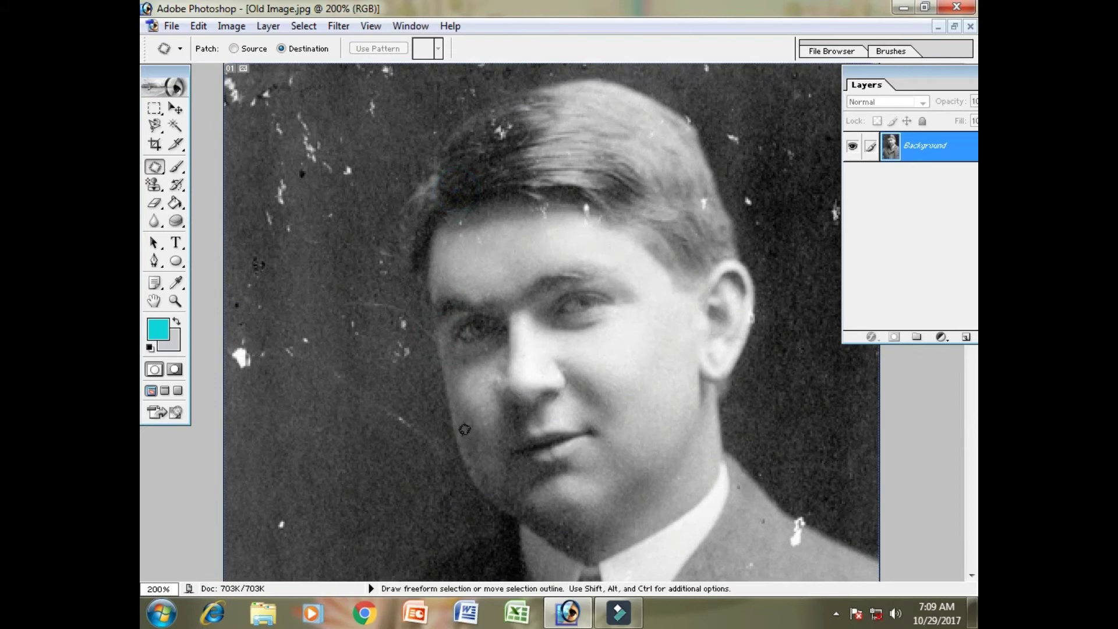
click(160, 168)
click(207, 167)
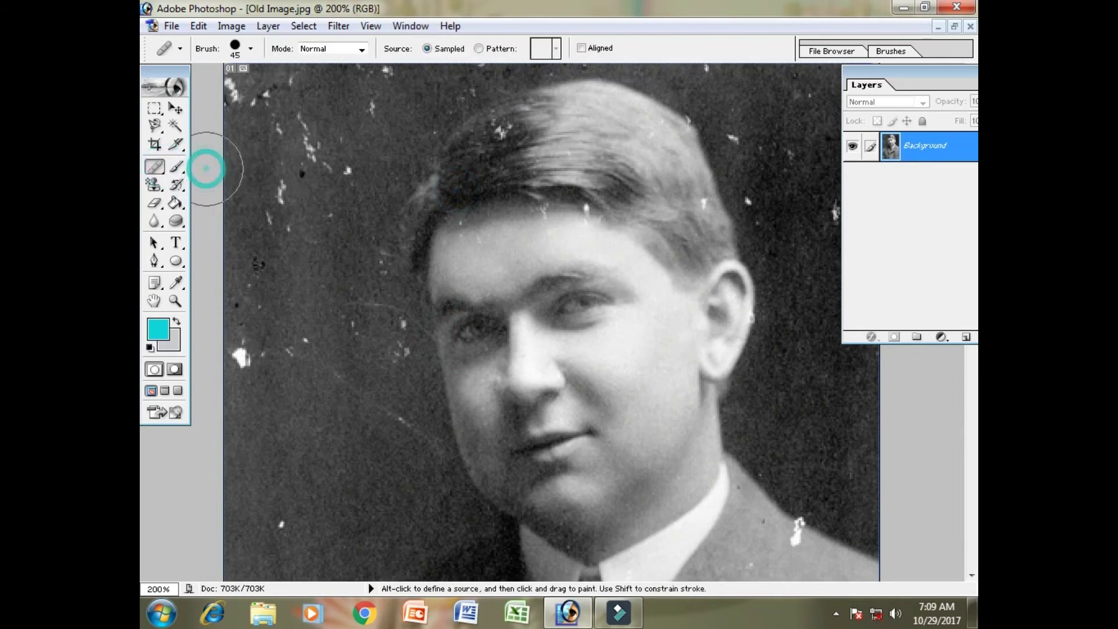
click(250, 49)
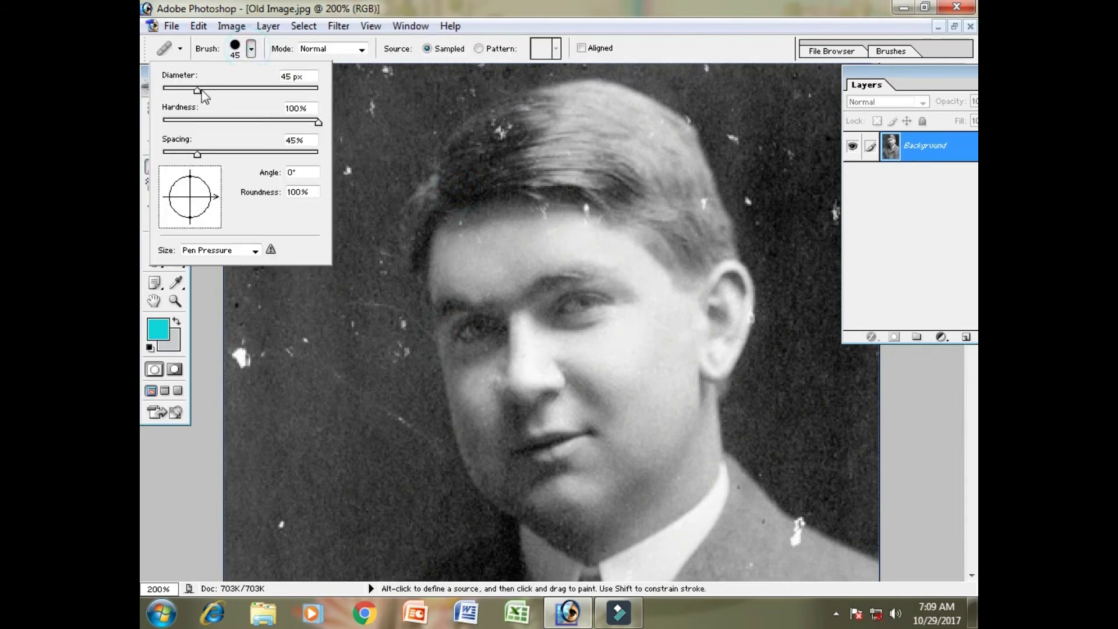
drag(200, 92, 175, 96)
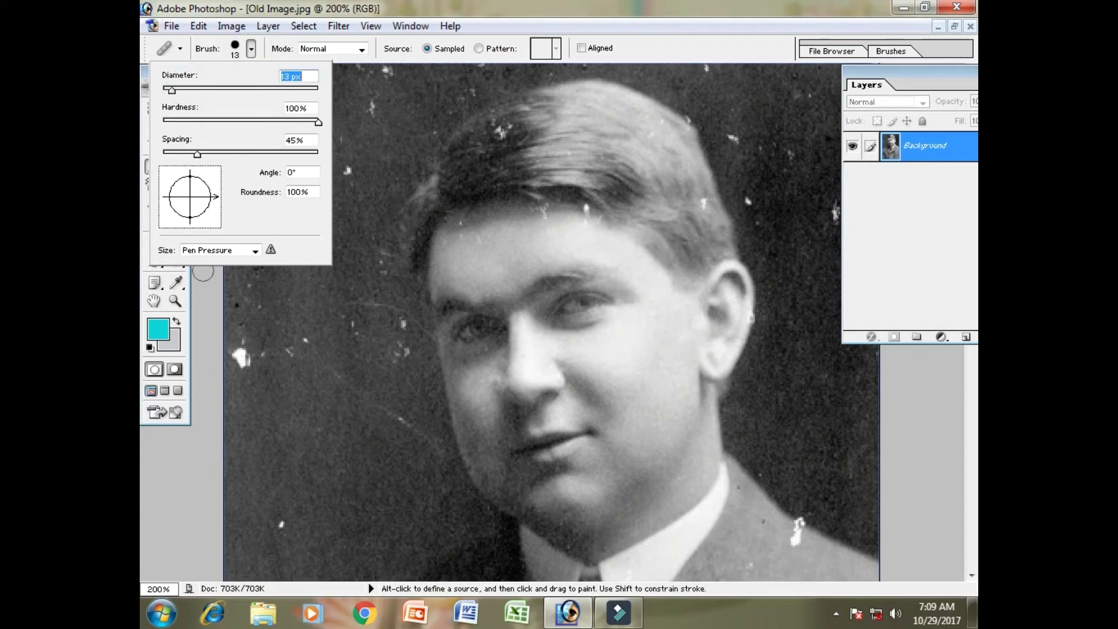
click(252, 409)
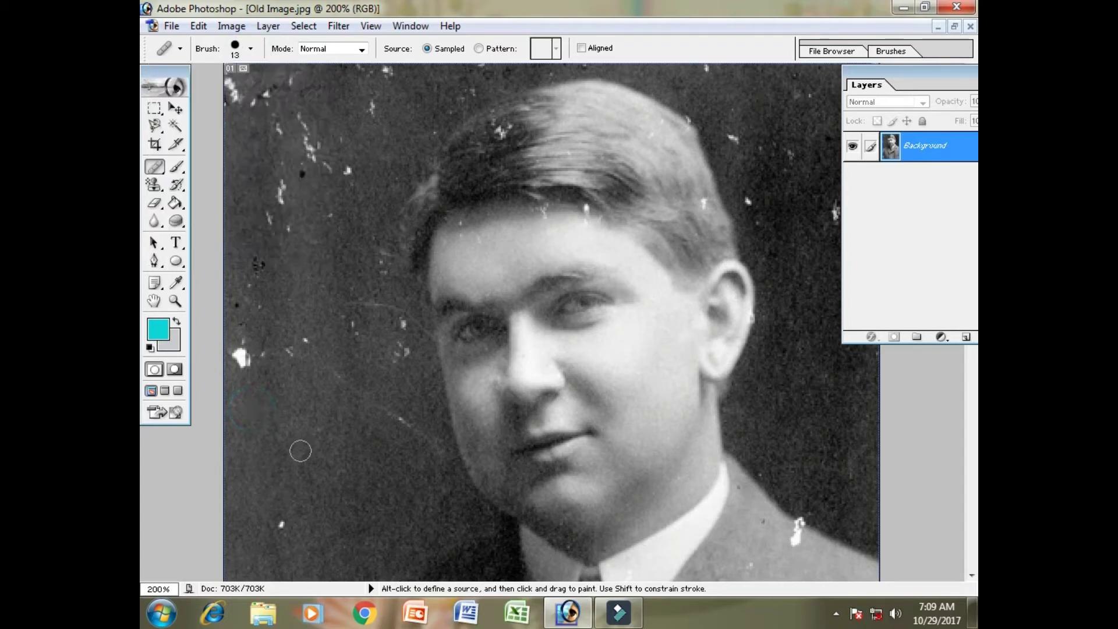
Sample the clean dark background and heal the large white blotch at the photo's left edge and the specks beside the man's cheek.
alt+click(250, 409)
click(243, 365)
click(241, 354)
click(239, 353)
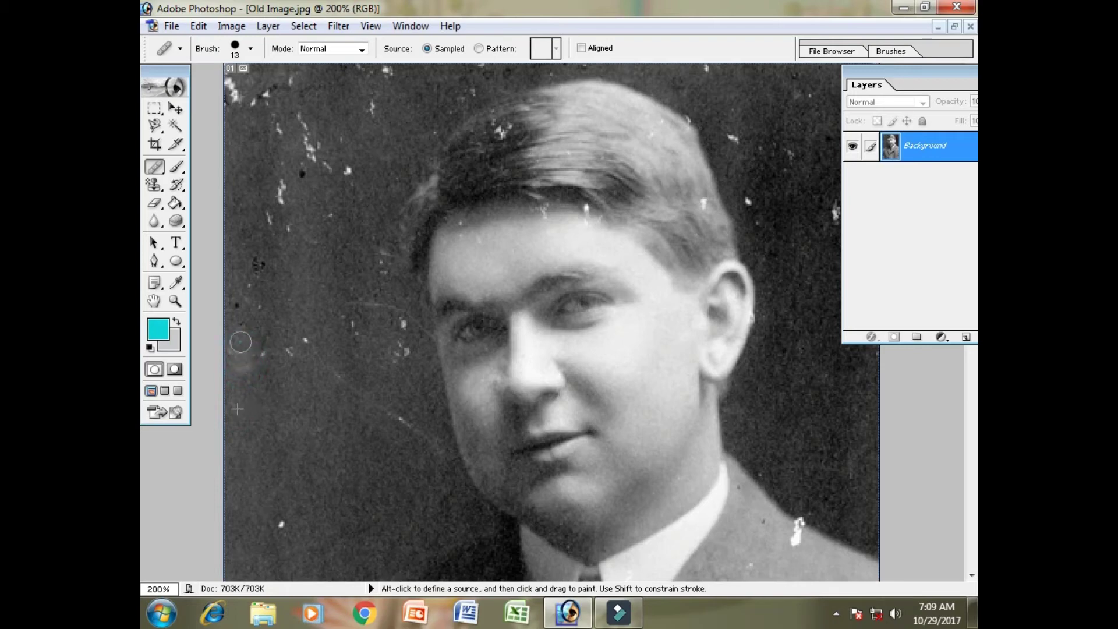
click(240, 342)
click(305, 342)
click(292, 350)
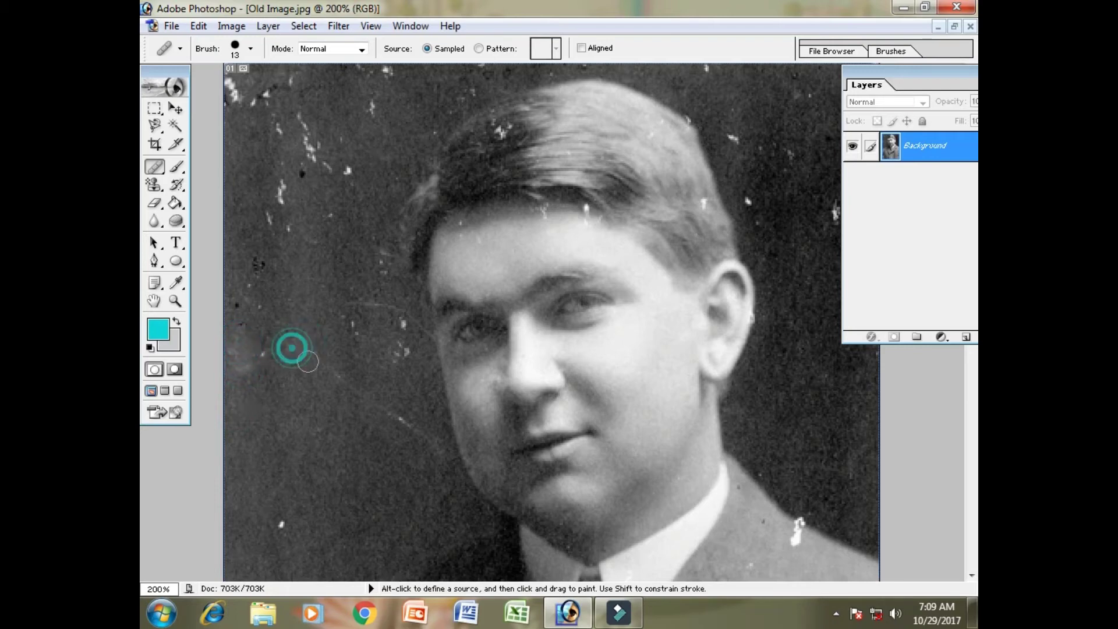
click(399, 353)
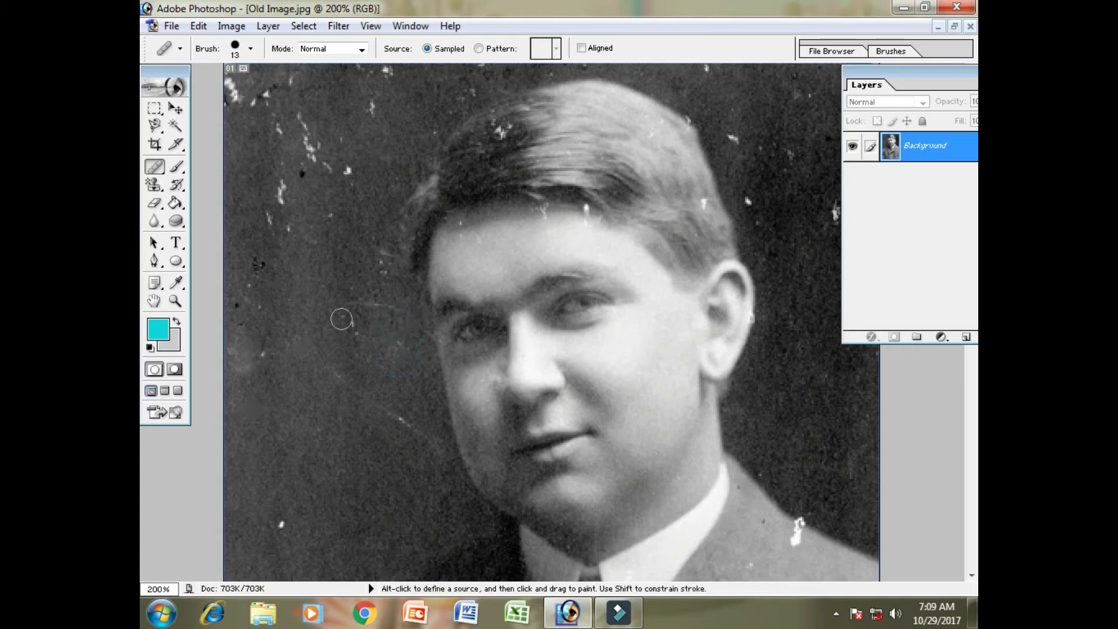
click(358, 327)
Heal the short white scratches and specks in the background between the photo's left edge and the man's hair.
click(282, 227)
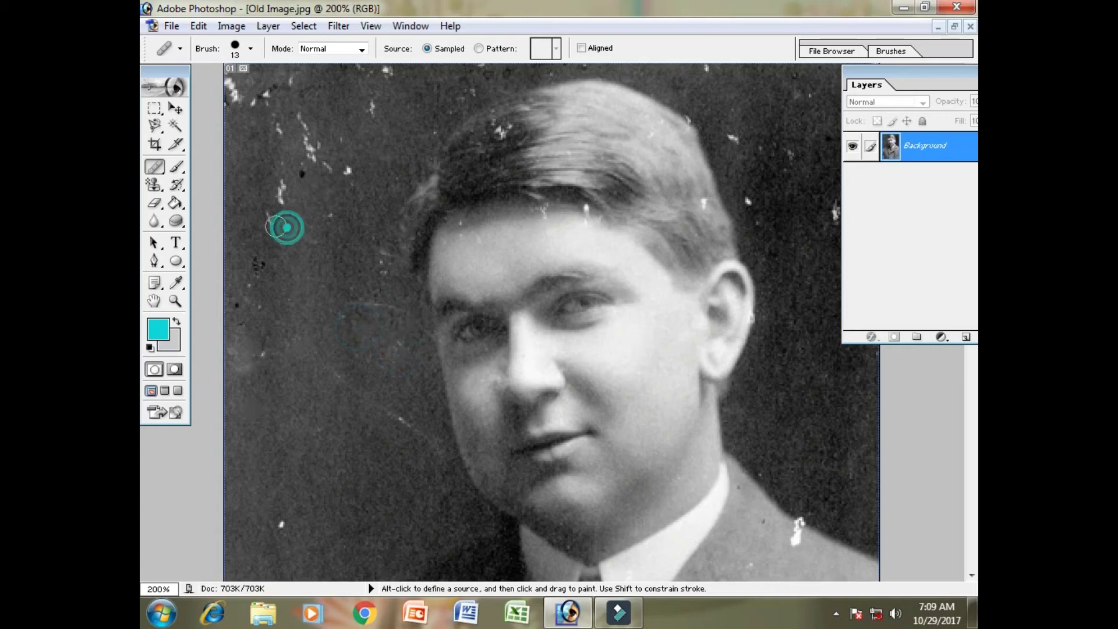
click(270, 220)
click(283, 196)
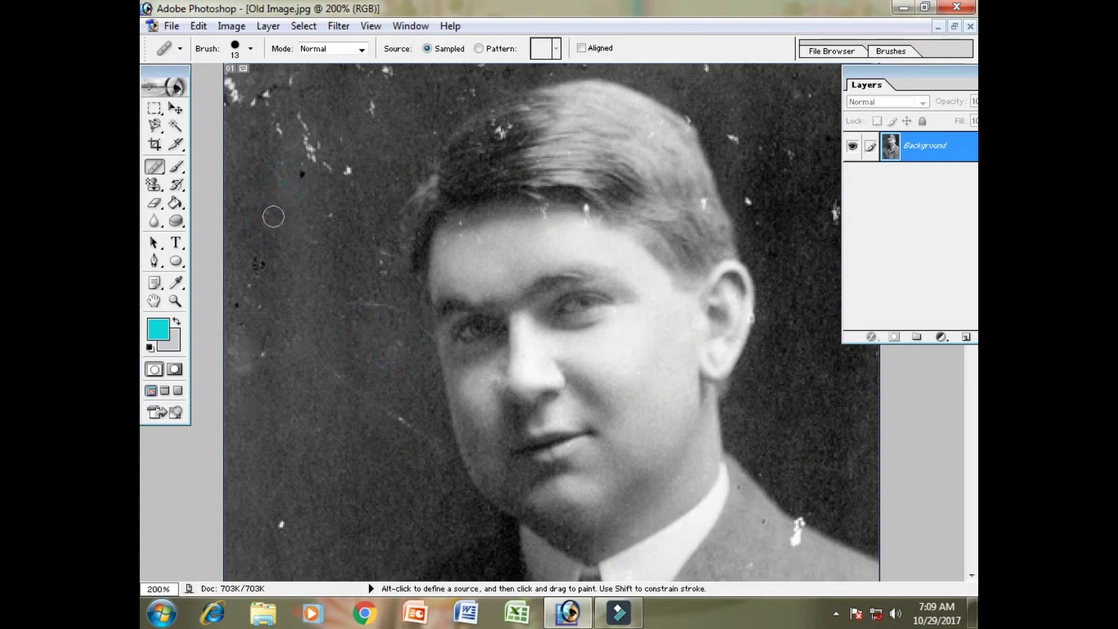
click(264, 214)
click(325, 219)
click(349, 168)
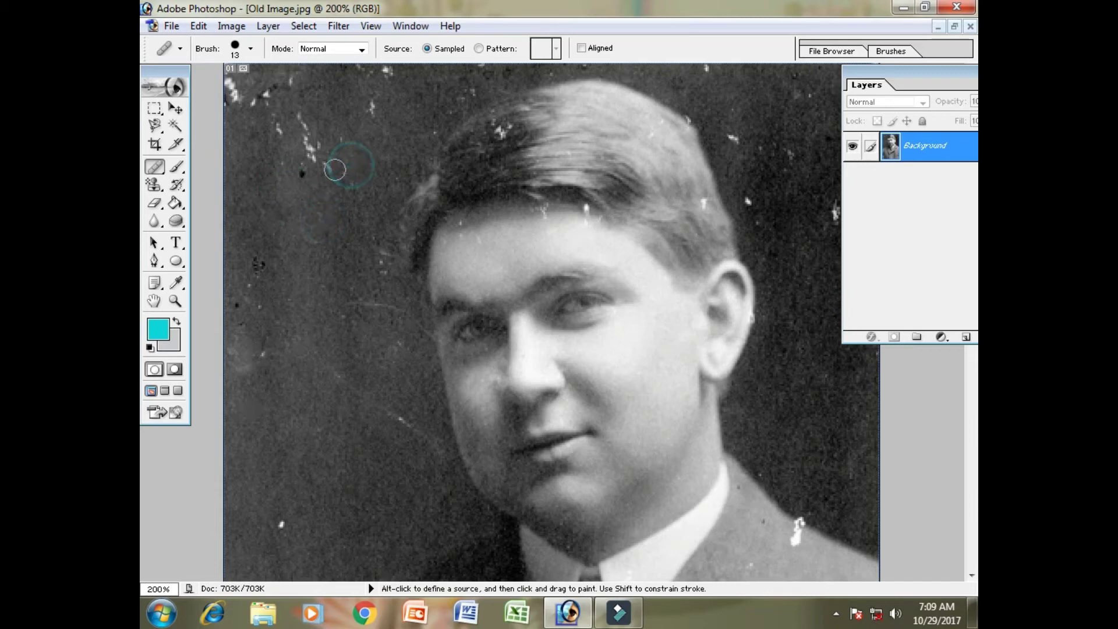
Heal the long diagonal white streak and the small mark beside it in the background's upper-left area.
click(333, 169)
click(316, 158)
click(310, 154)
click(311, 139)
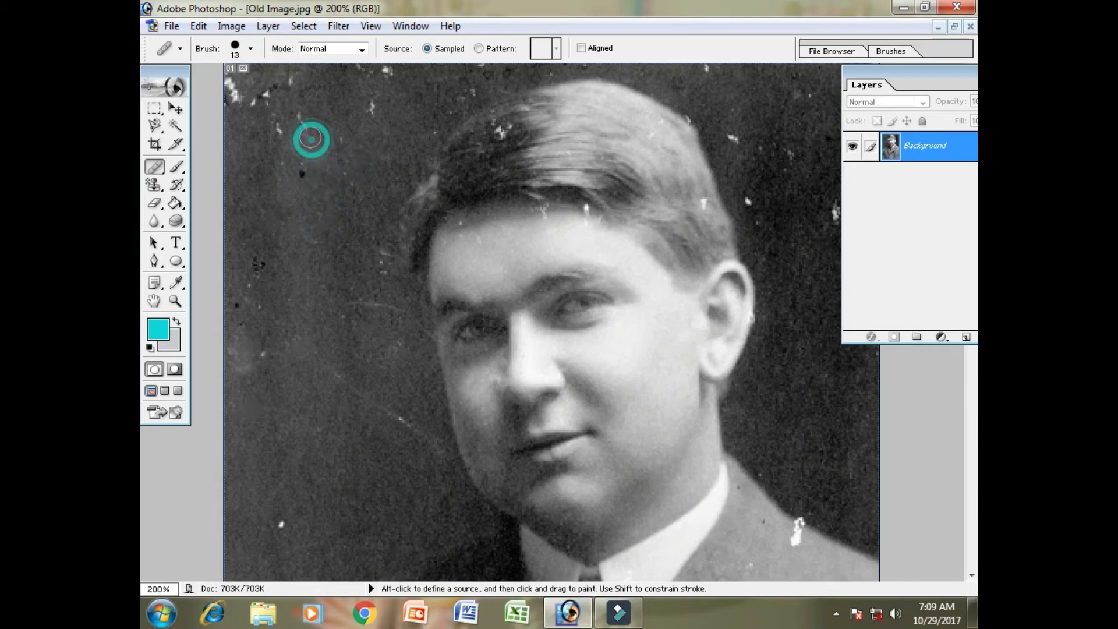
click(308, 129)
click(305, 122)
click(275, 125)
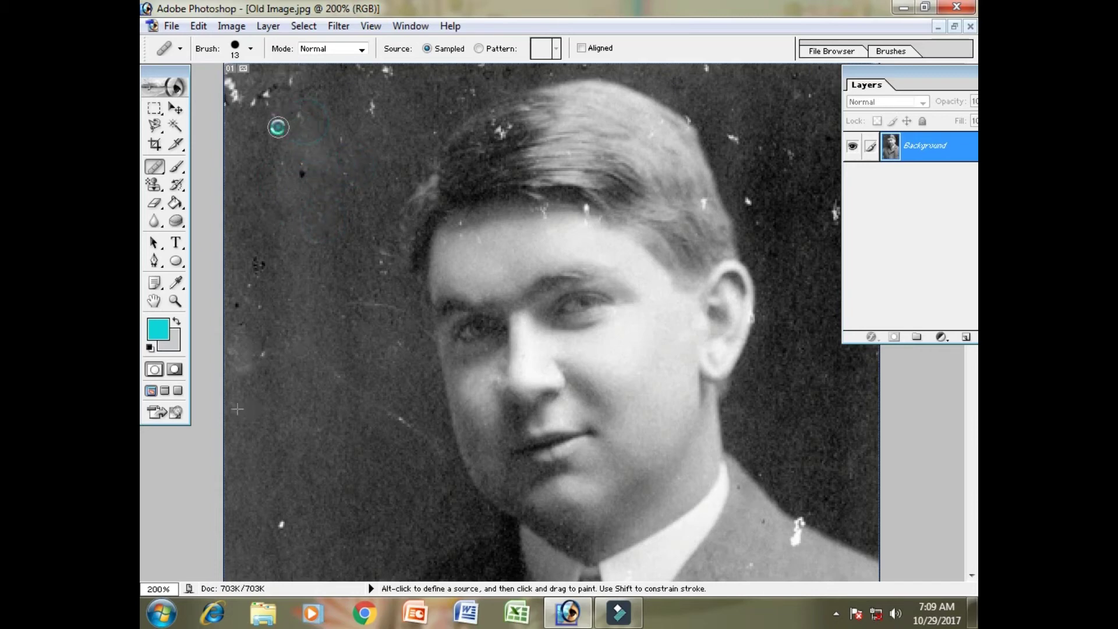
click(284, 167)
click(302, 117)
Heal the white blotches in the upper-left corner of the old photo.
click(286, 84)
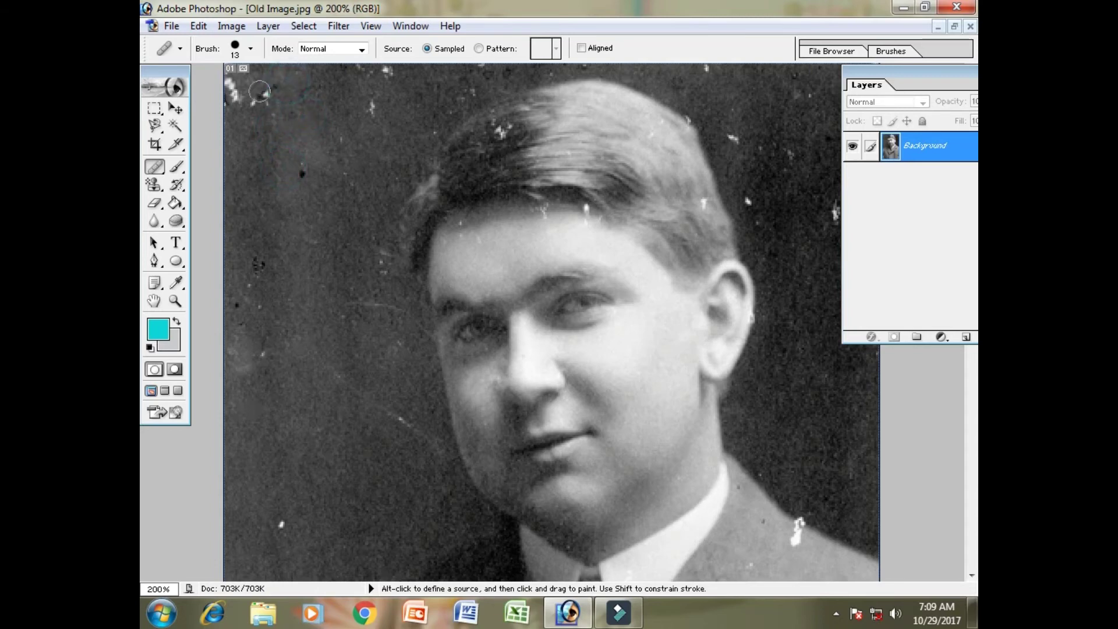
click(257, 91)
click(255, 103)
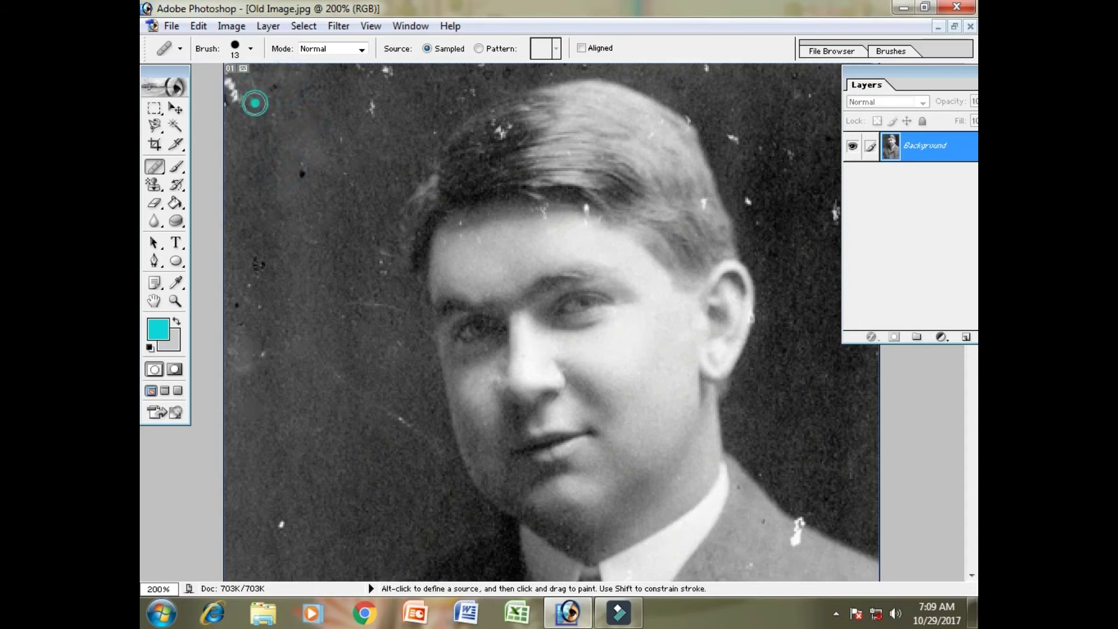
click(226, 81)
click(233, 90)
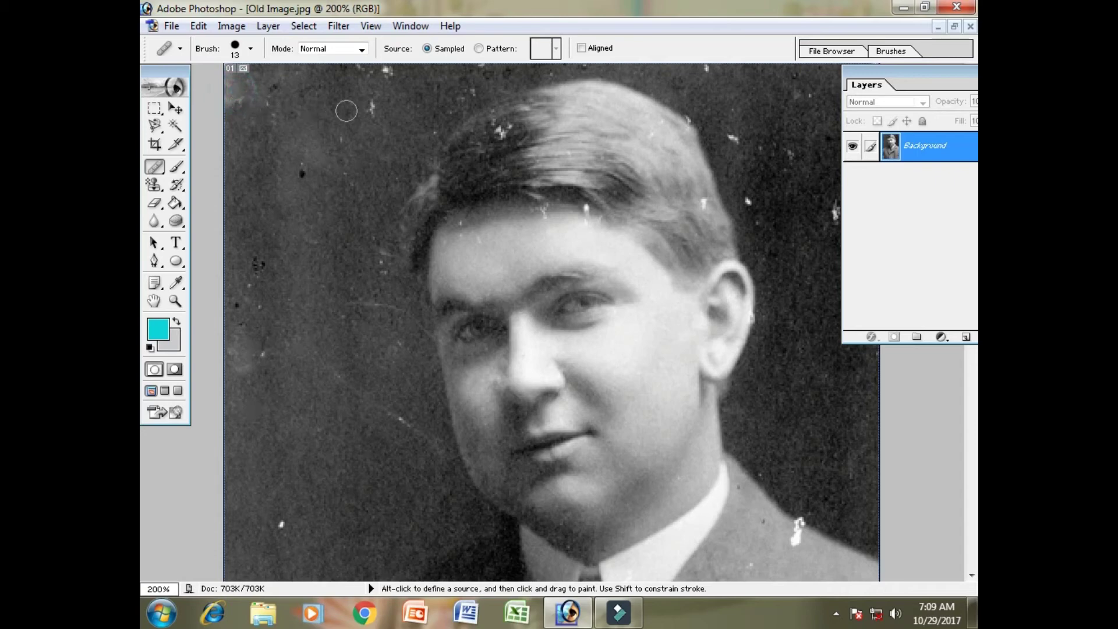
Heal the white specks in the upper background beside the hair, and heal the white mark on the dark hair with a 24 px brush.
click(370, 111)
click(380, 71)
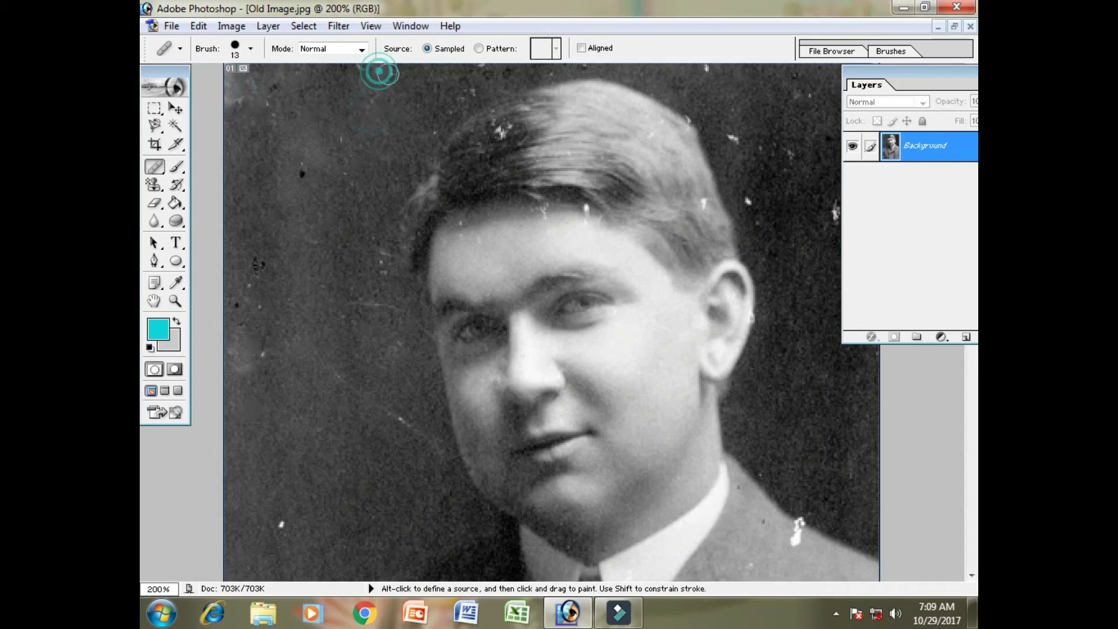
click(250, 48)
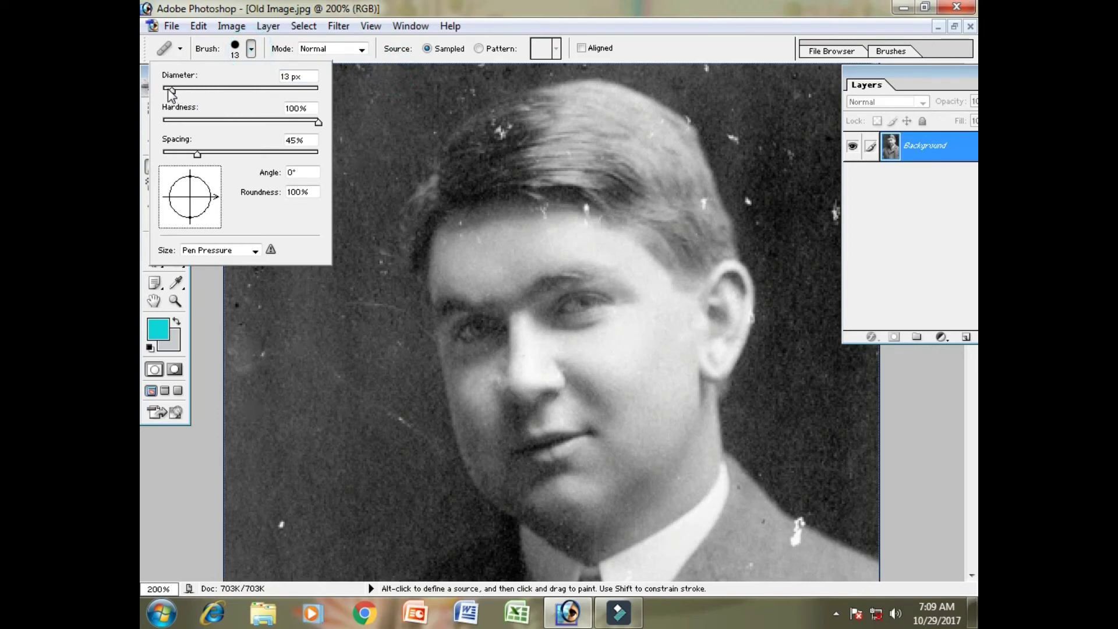
drag(171, 93, 173, 94)
click(495, 130)
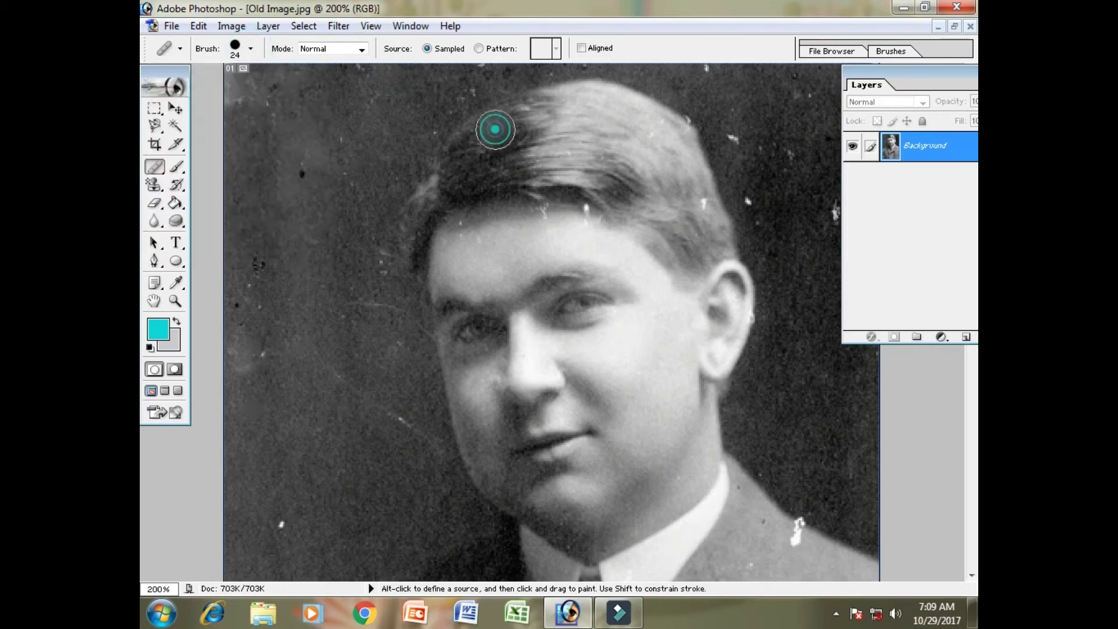
Heal the white spots in the dark background between the right side of the man's head and the photo's right edge.
click(734, 130)
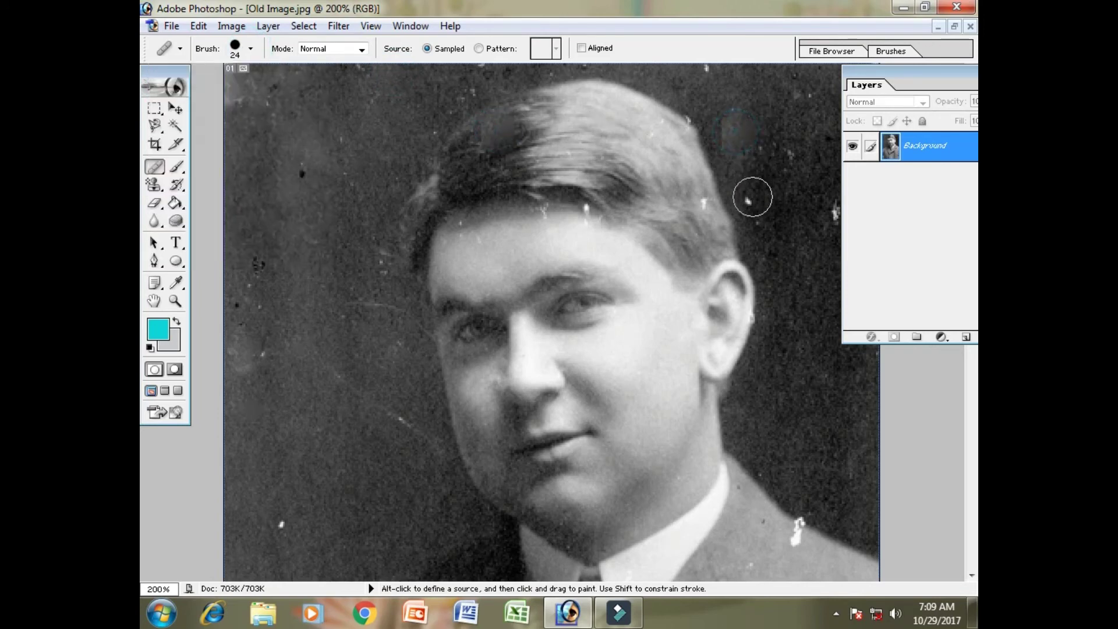
click(752, 196)
click(832, 212)
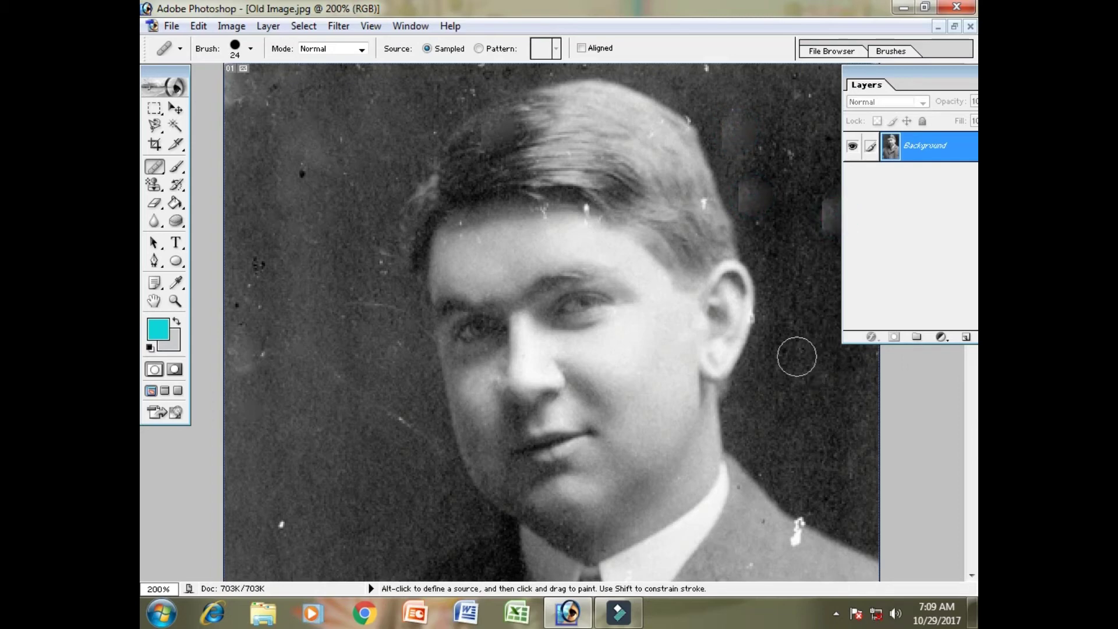
Set the healing brush diameter to 12 px and heal the white speck in the lower-left background beside the man's jaw.
click(250, 48)
drag(195, 92, 170, 92)
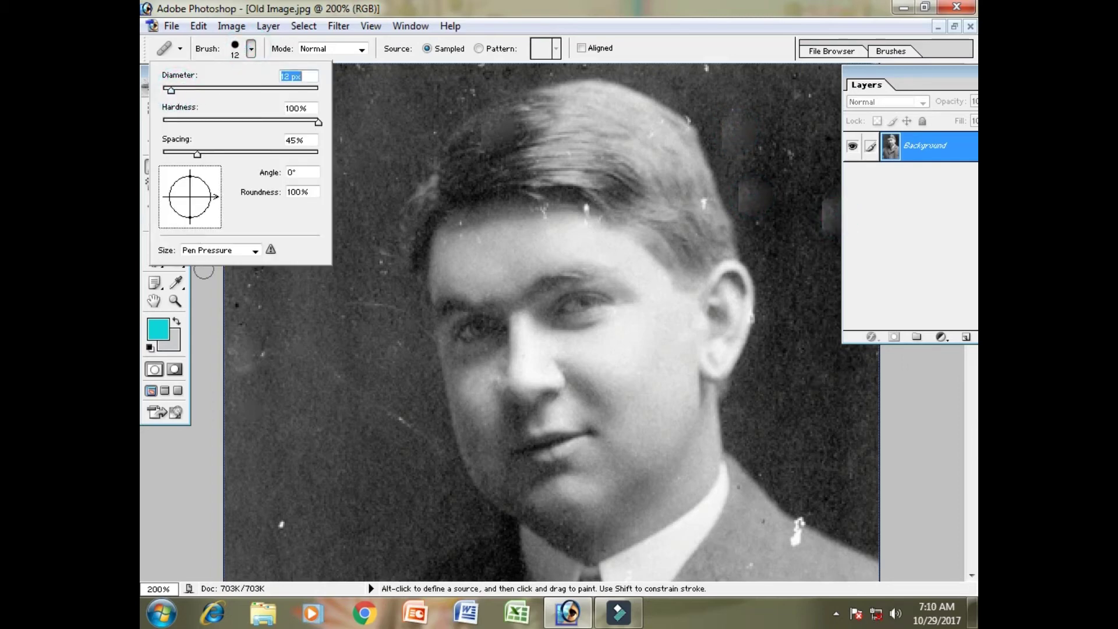
click(280, 529)
Heal the white scratches on the left lapel, the coat front and the sleeve near the photo's right edge.
mouse_move(280, 529)
mouse_down()
mouse_move(324, 439)
mouse_move(335, 2)
mouse_up()
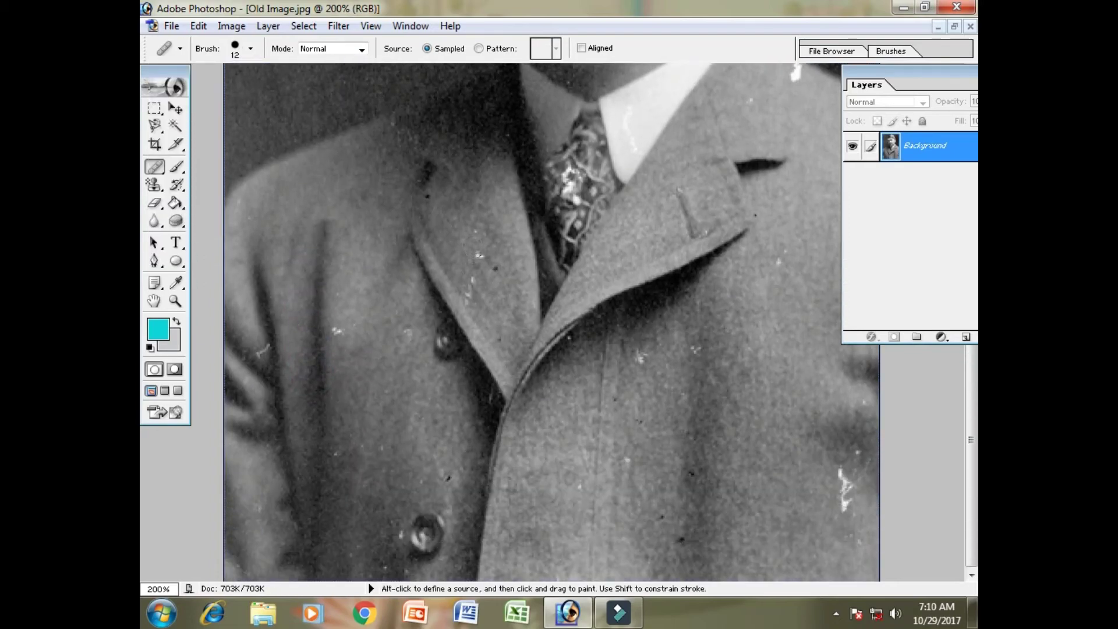
click(476, 250)
click(639, 353)
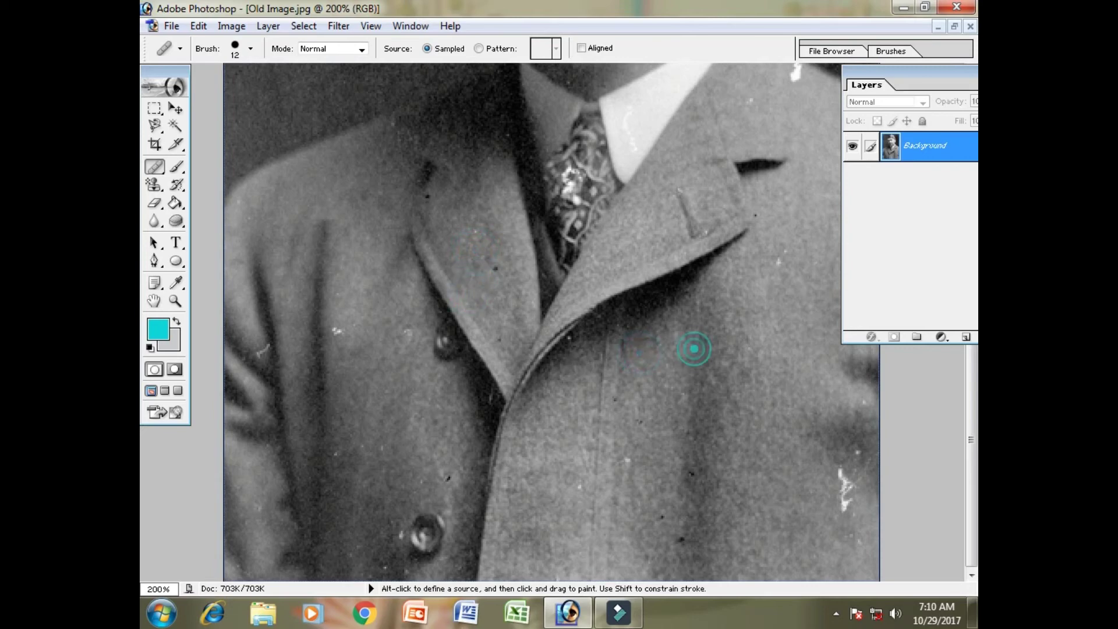
click(695, 348)
click(846, 497)
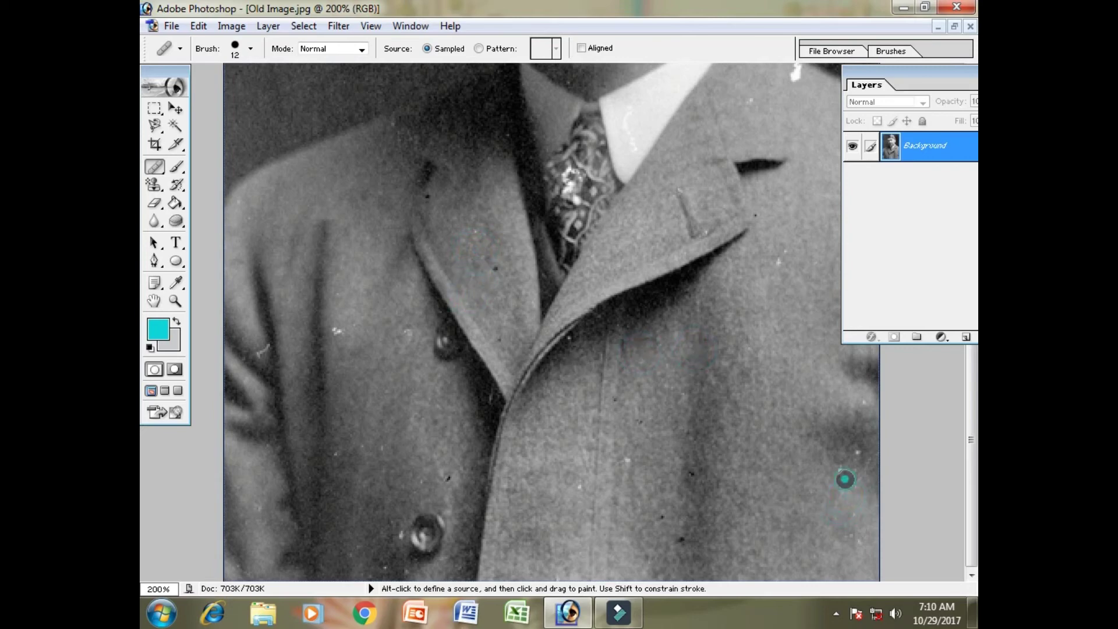
click(842, 471)
Heal the white streak at the photo's right edge and the large white blotch on the coat's right shoulder.
key(space)
drag(766, 312, 766, 530)
drag(753, 383, 886, 502)
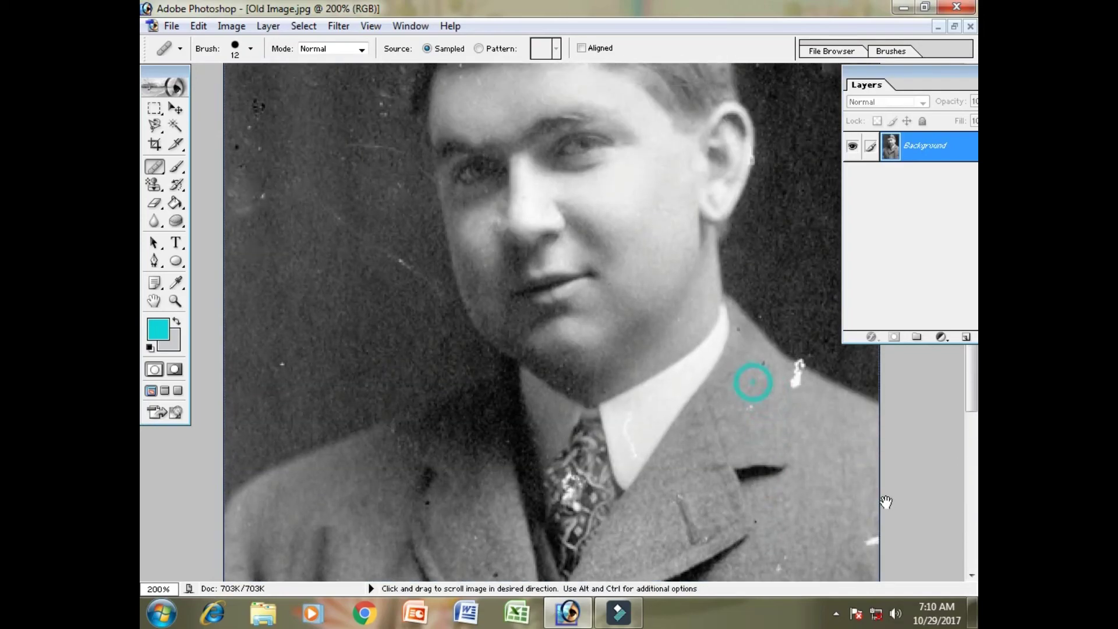
click(866, 535)
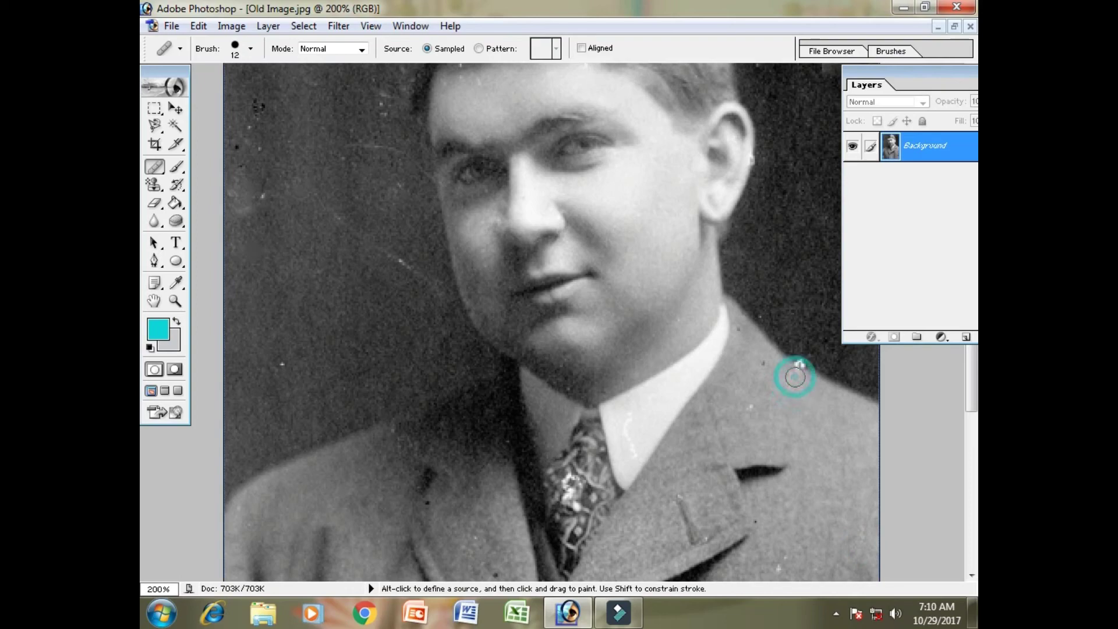
click(801, 359)
Heal the white marks along the man's hairline and the small specks in the background above and around his hair.
drag(788, 183, 789, 334)
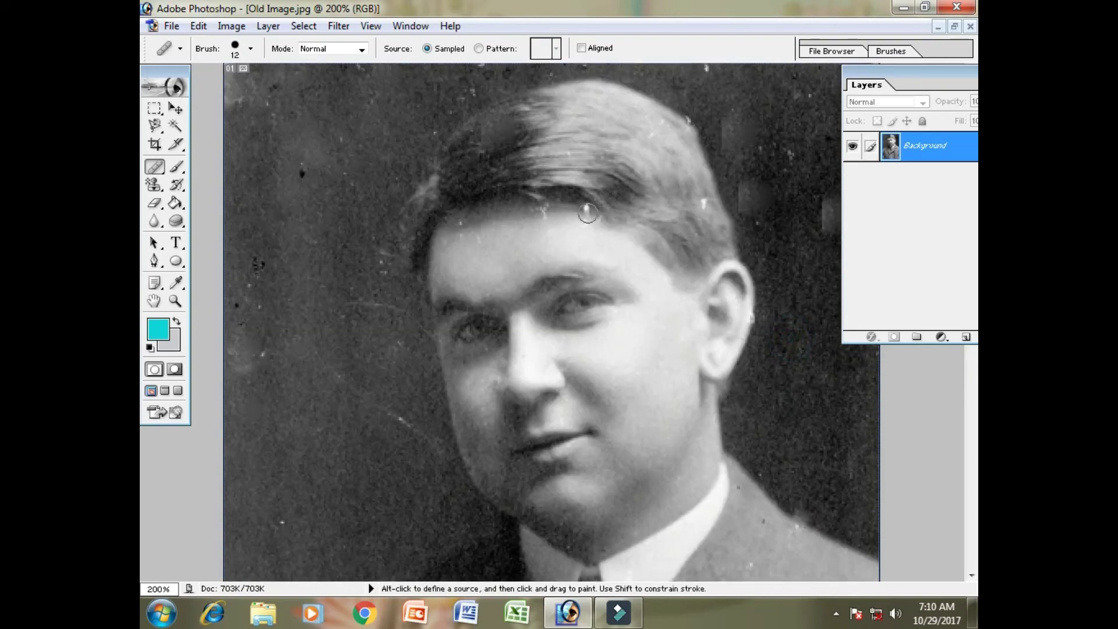
click(542, 212)
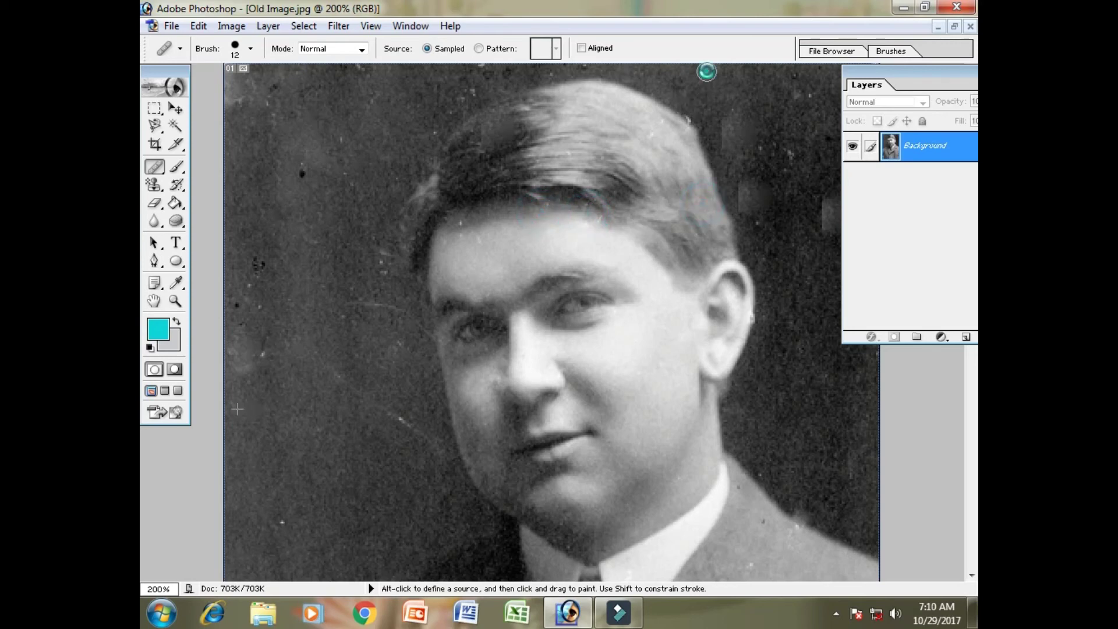
click(803, 95)
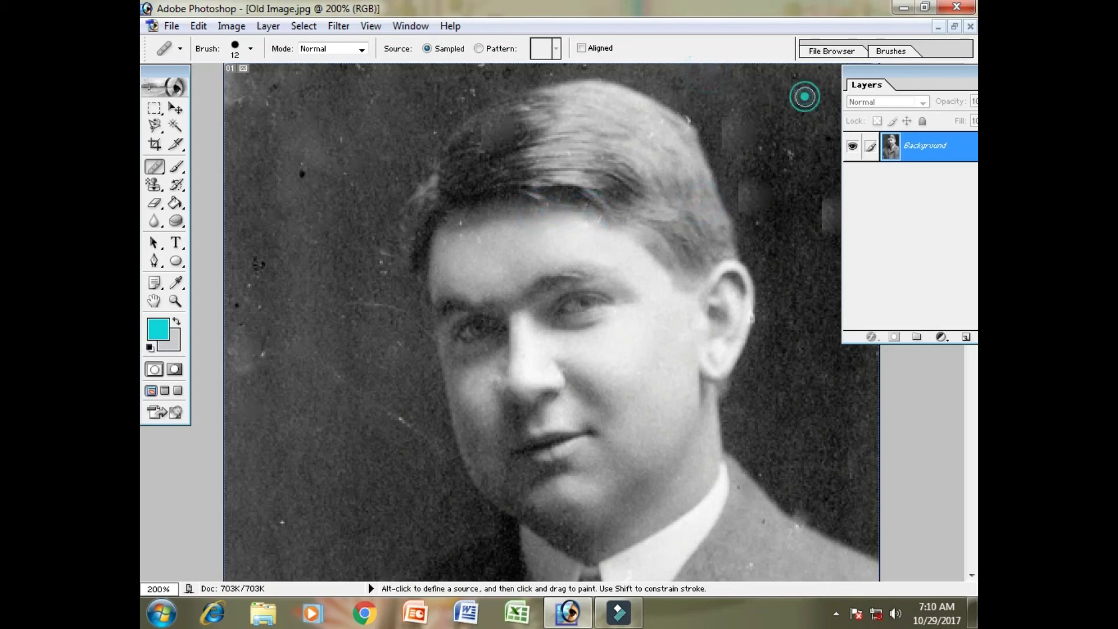
click(477, 88)
click(430, 133)
Heal the white scratches on the coat's left side and sleeve, the specks on the right side, and the mark on the lower button.
drag(325, 402, 319, 155)
drag(320, 356, 323, 149)
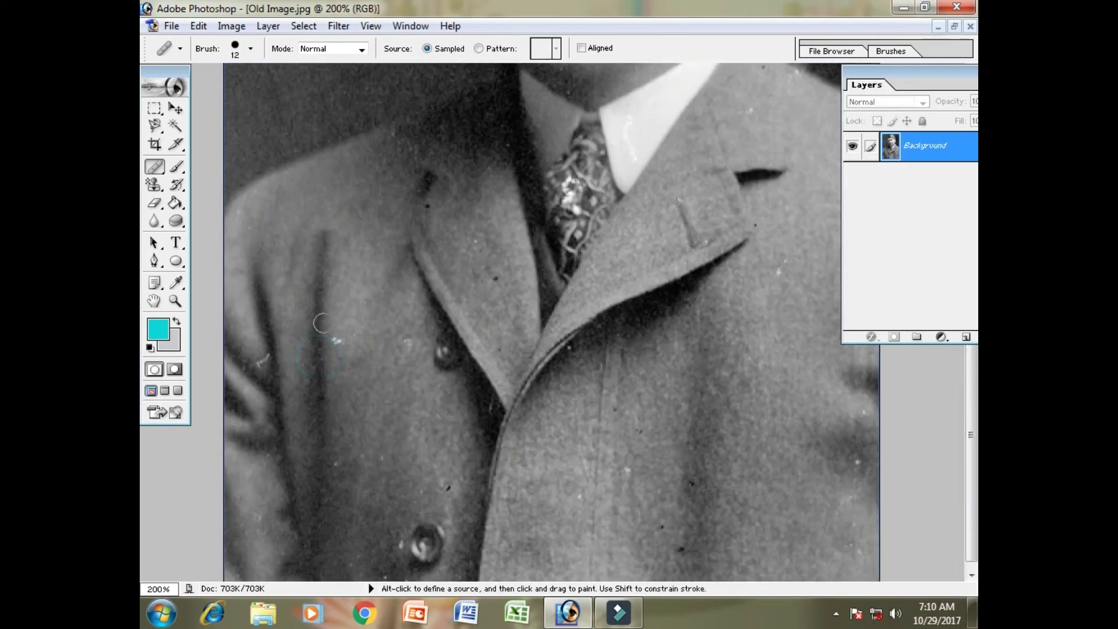
click(262, 357)
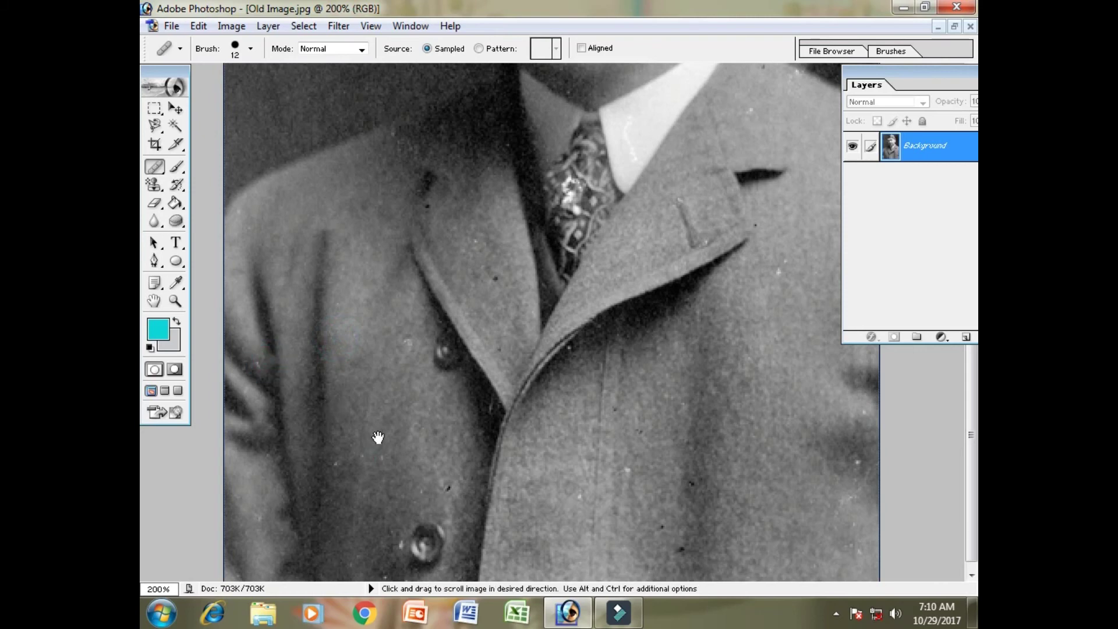
drag(374, 437, 375, 427)
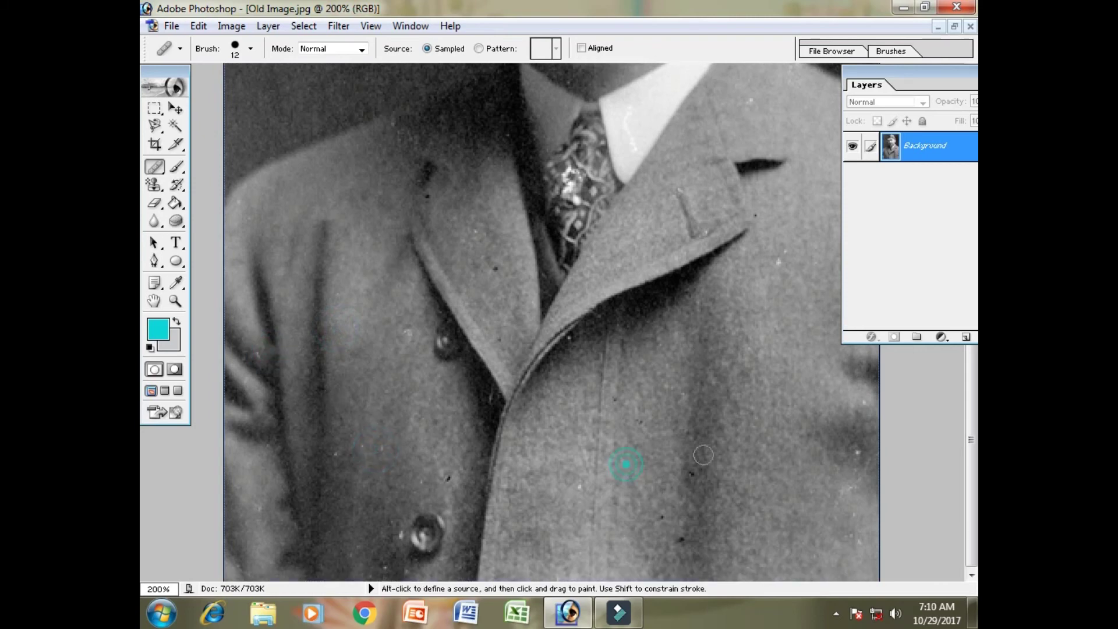
click(848, 486)
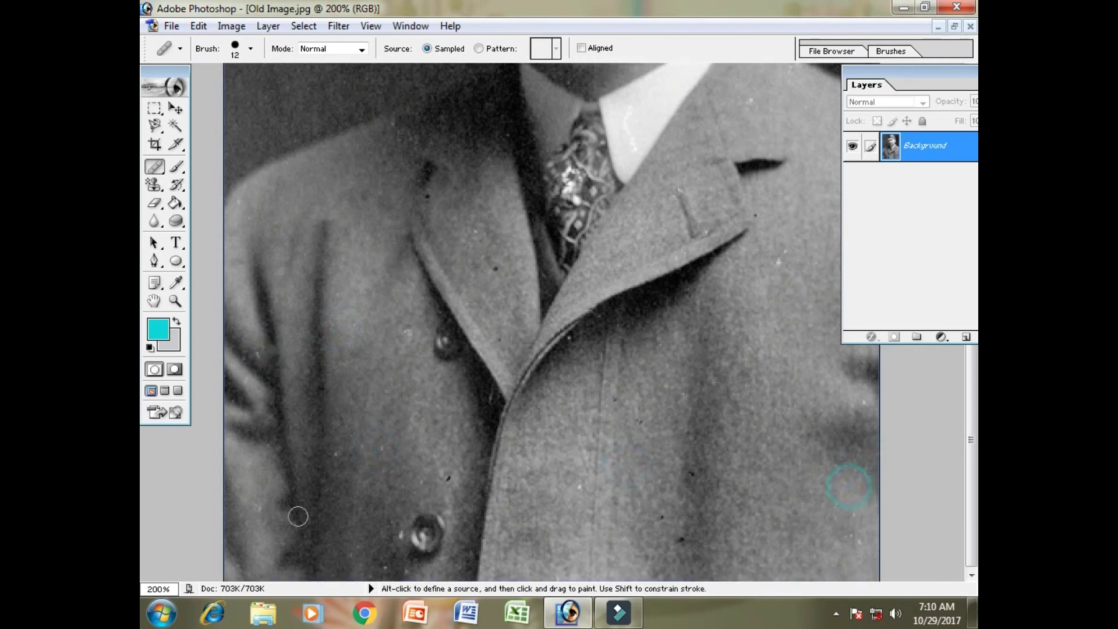
click(417, 534)
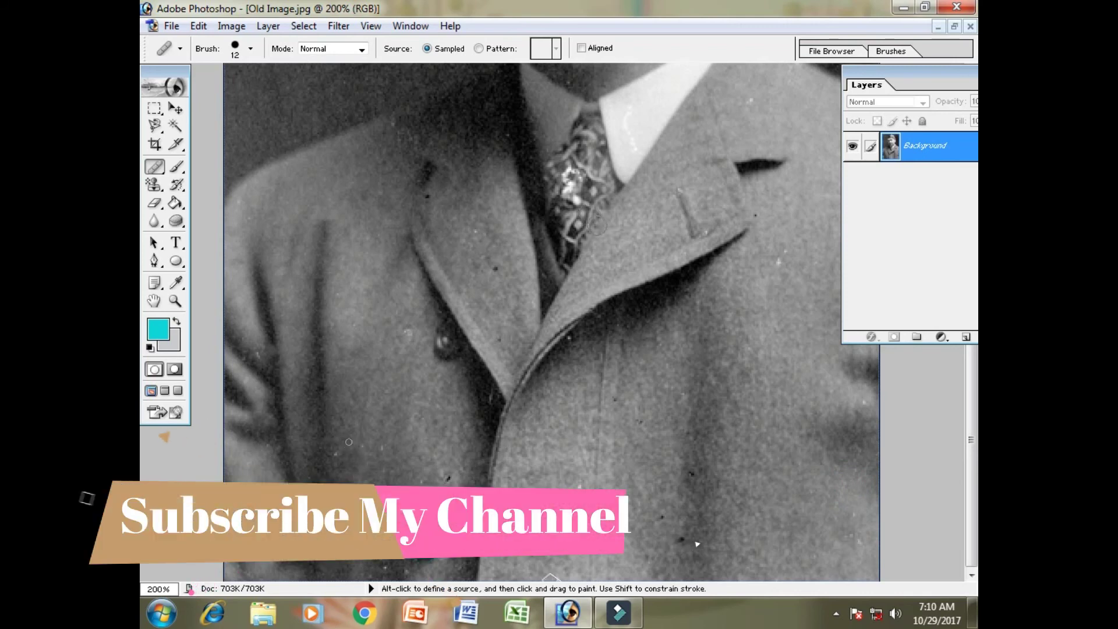
Heal the white blotches on the patterned tie and the small specks on the right side of the coat.
click(576, 202)
click(752, 98)
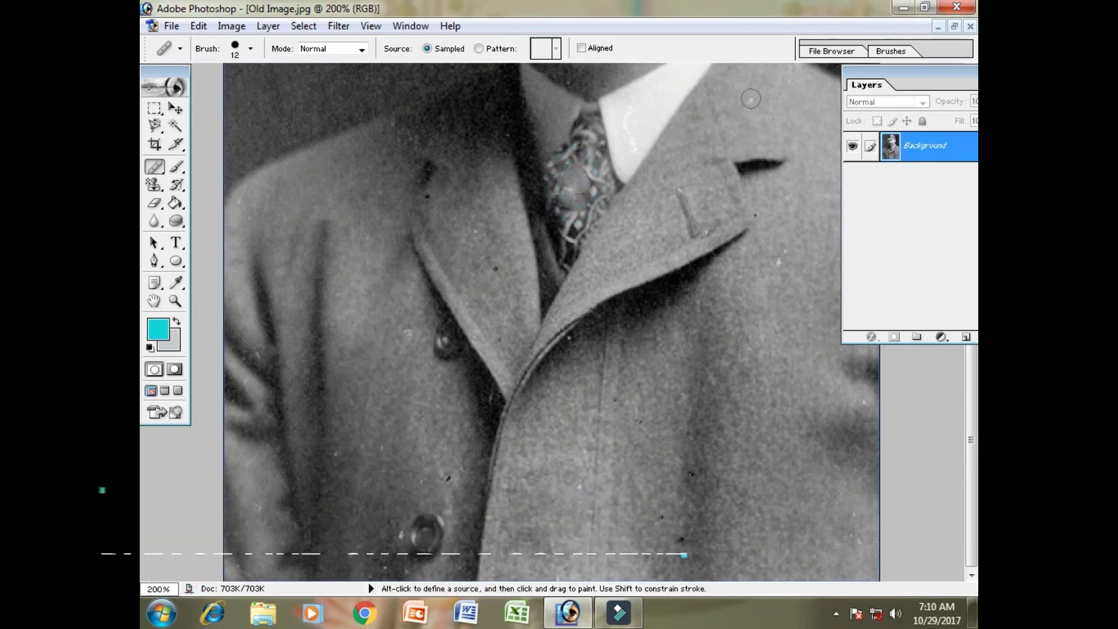
click(779, 256)
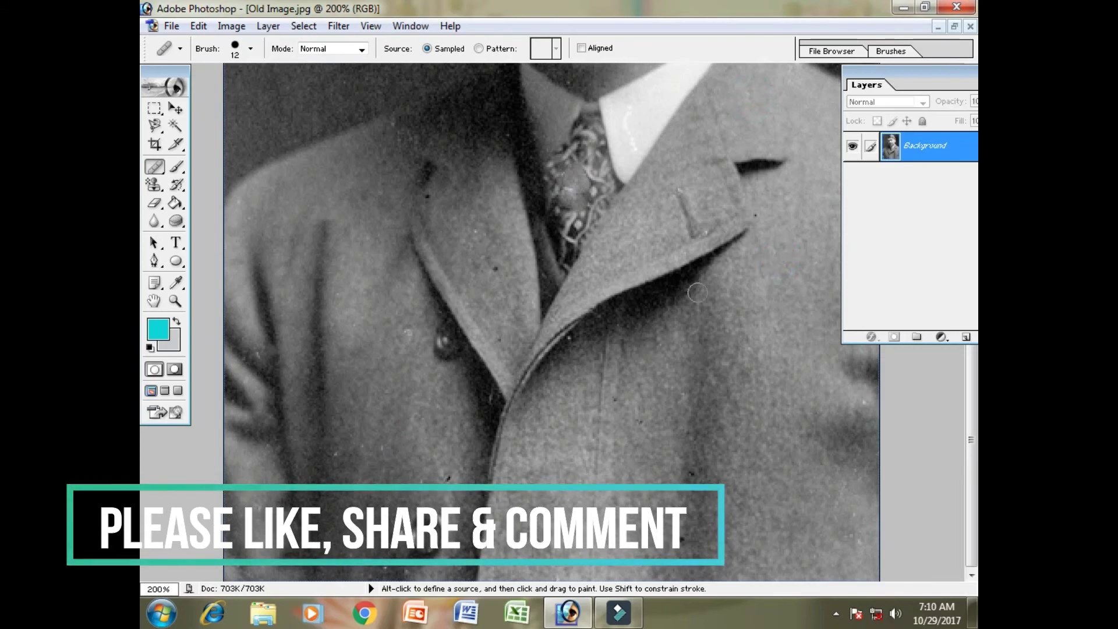
Heal the diagonal scratch in the background beside the cheek and the remaining white specks on the man's hair.
scroll(658, 262, up, 5)
click(654, 282)
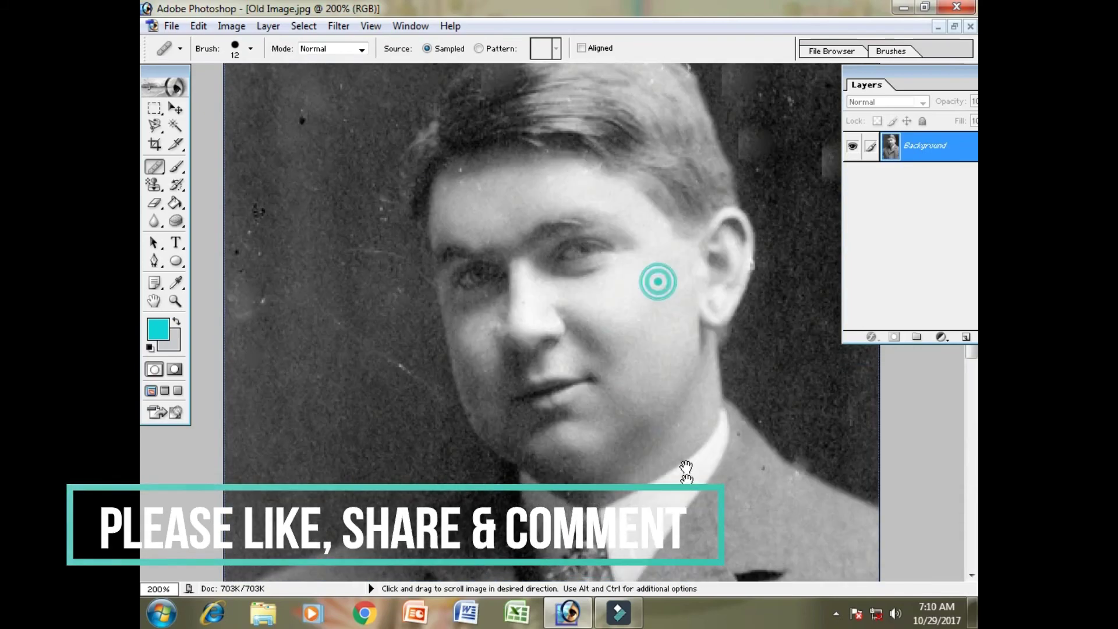
click(394, 417)
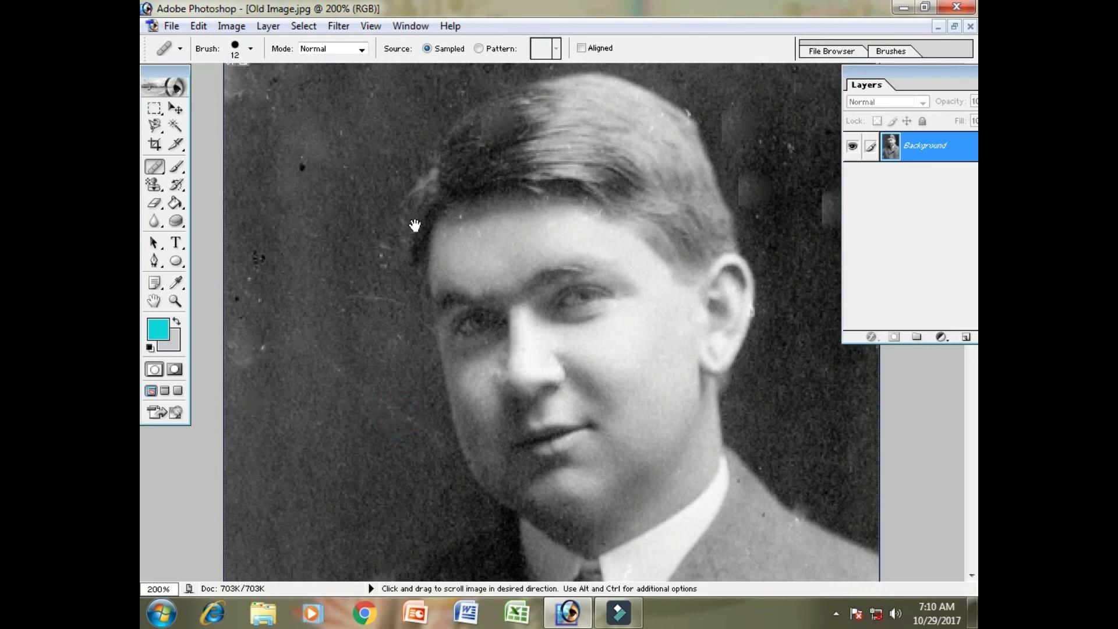
drag(417, 221, 423, 339)
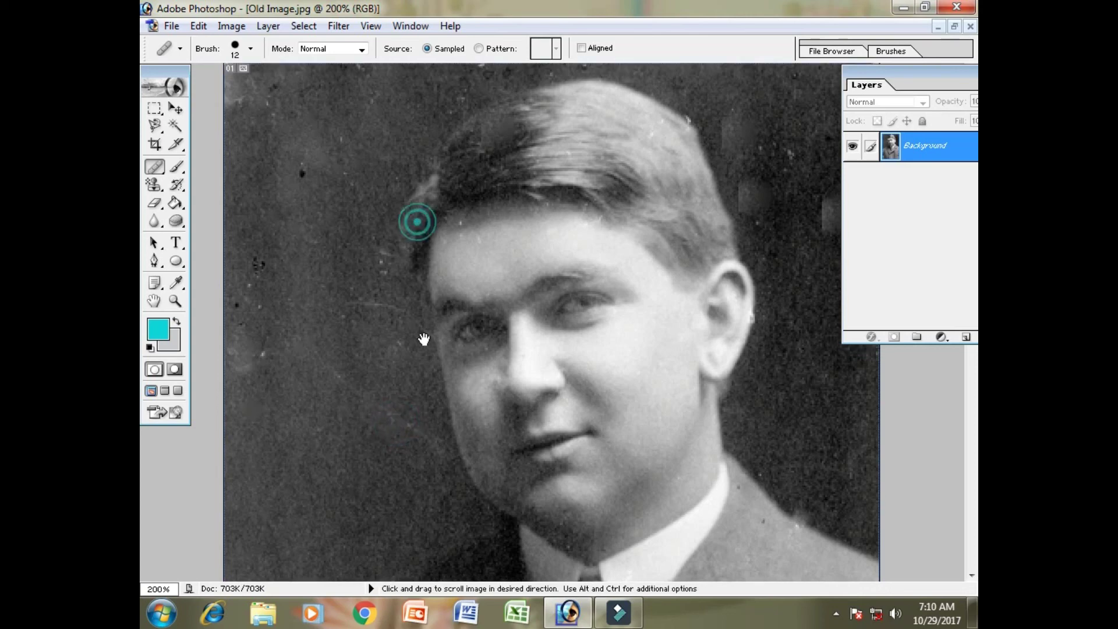
alt+click(648, 133)
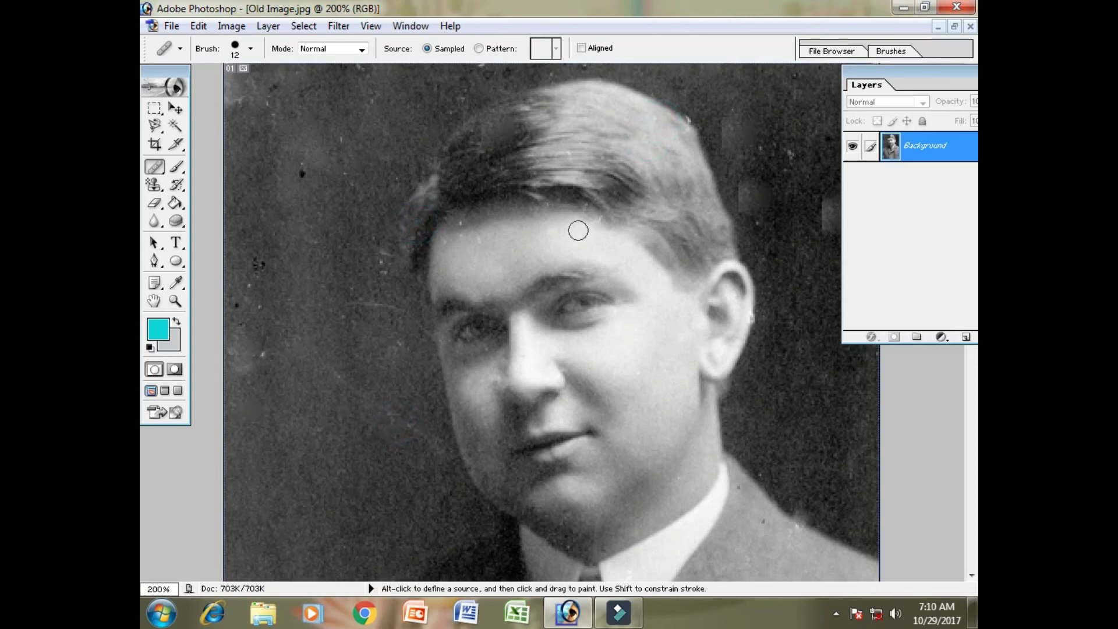
Show the whole restored portrait at 100% zoom and return its document to a floating window.
key(ctrl+minus)
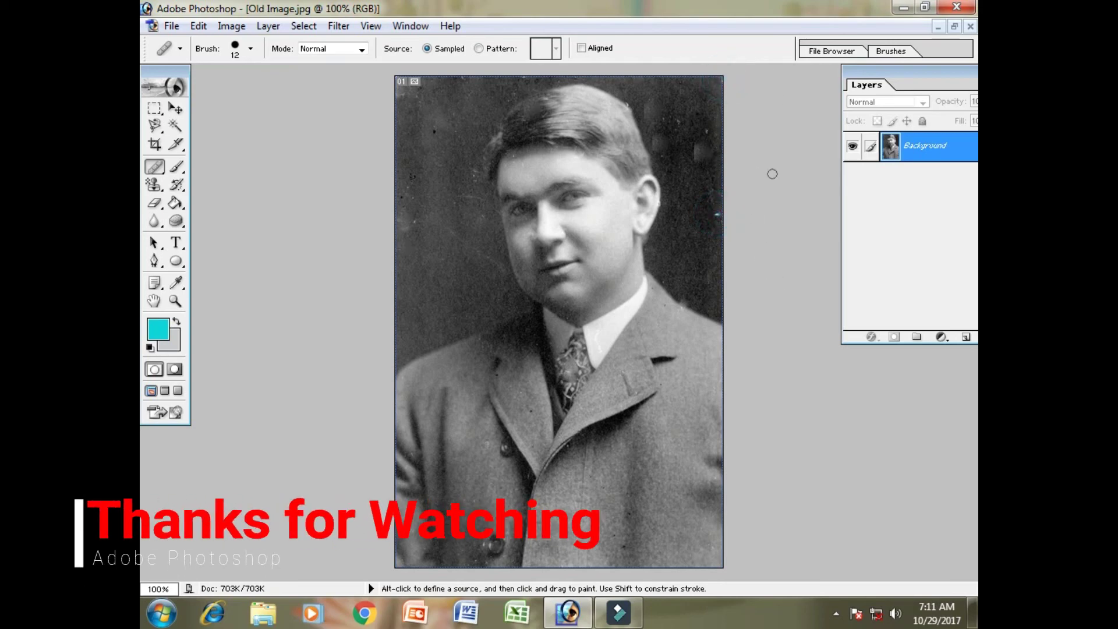
click(955, 27)
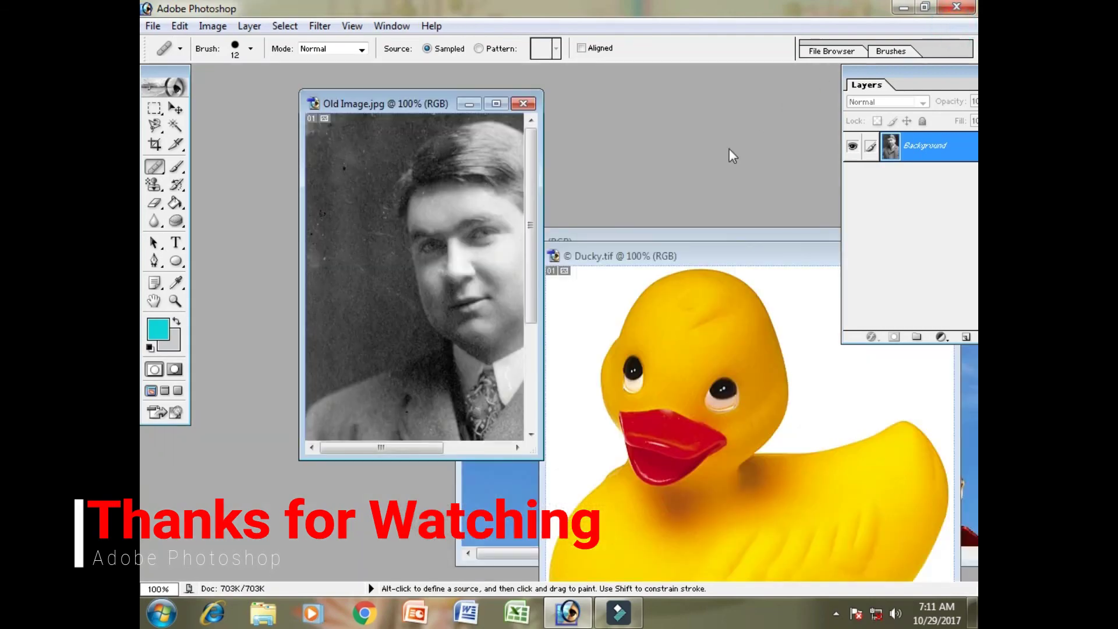